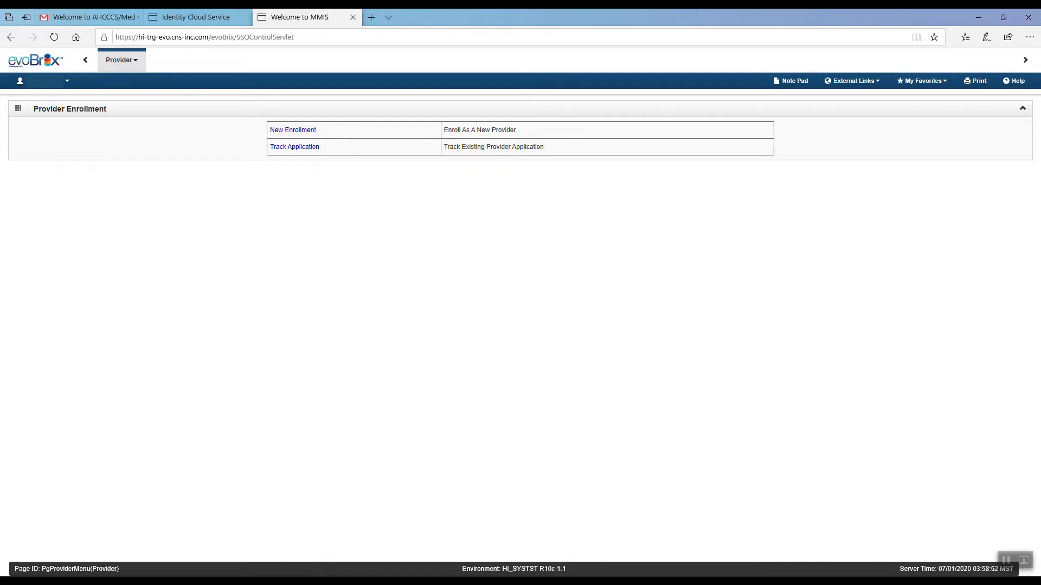
Begin a new provider enrollment, then select the Med-QUEST site address in the browser
left_click(1011, 564)
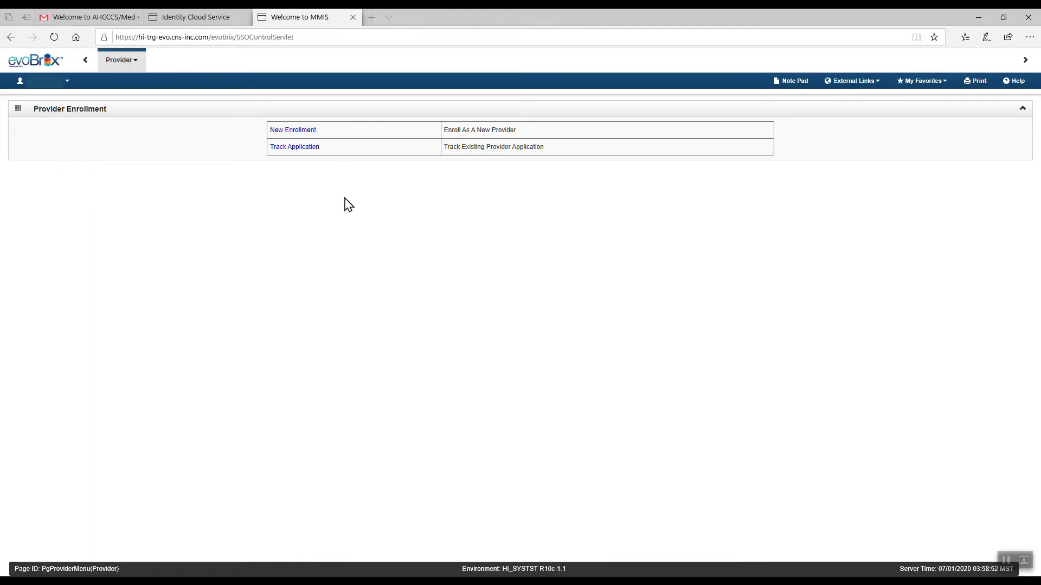
left_click(312, 133)
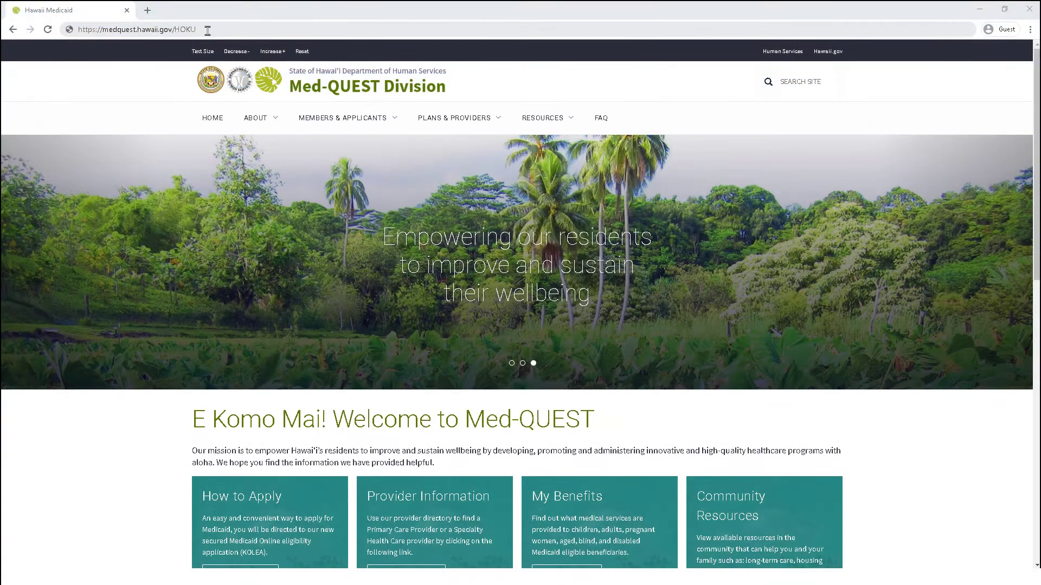
left_click(208, 31)
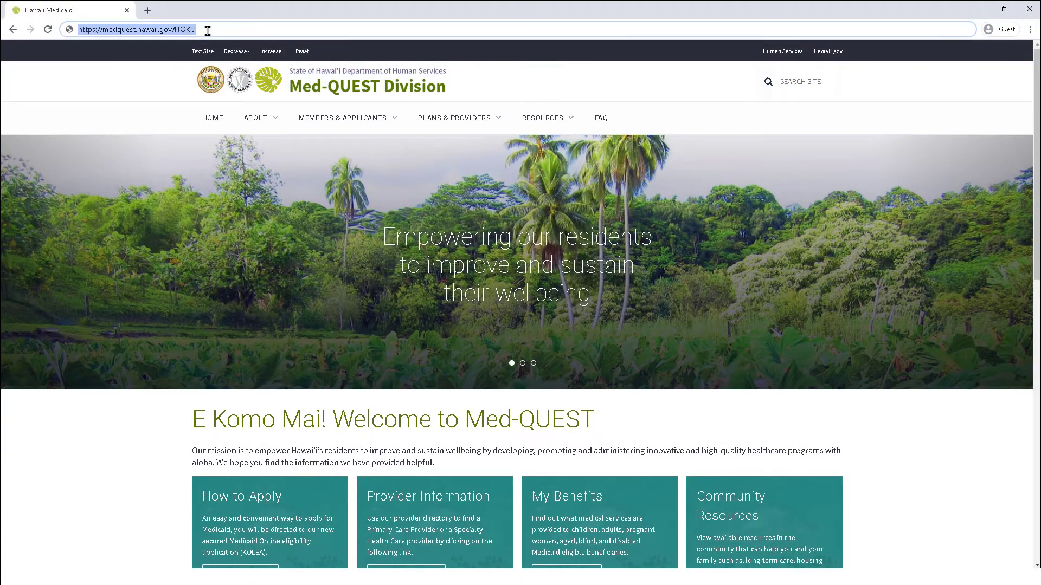
Open the HOKU Waves and Provider Enrollment Type document from the medquest.hawaii.gov/HOKU Resources
left_click(207, 31)
key("Return")
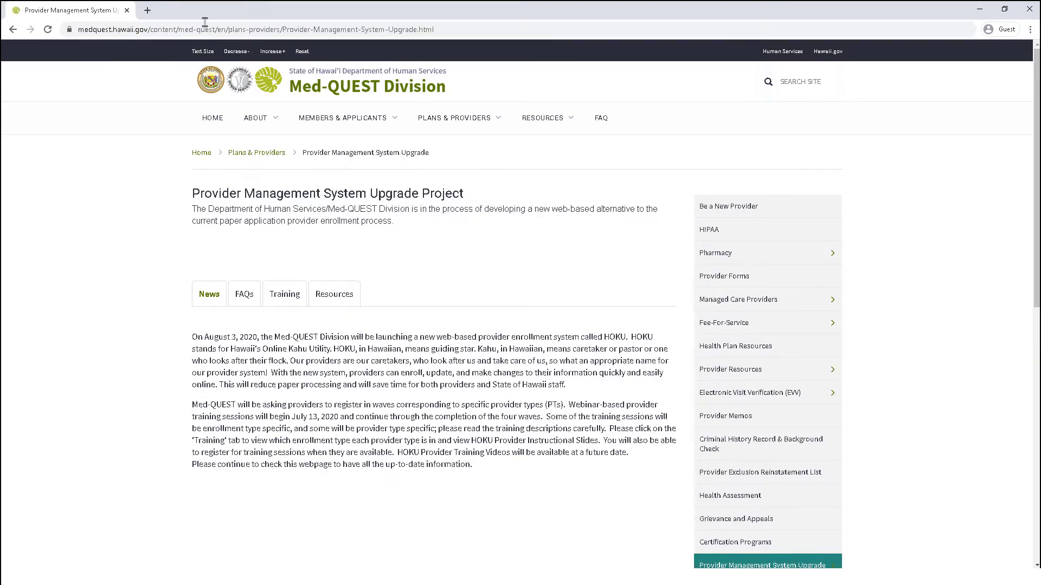
left_click(337, 300)
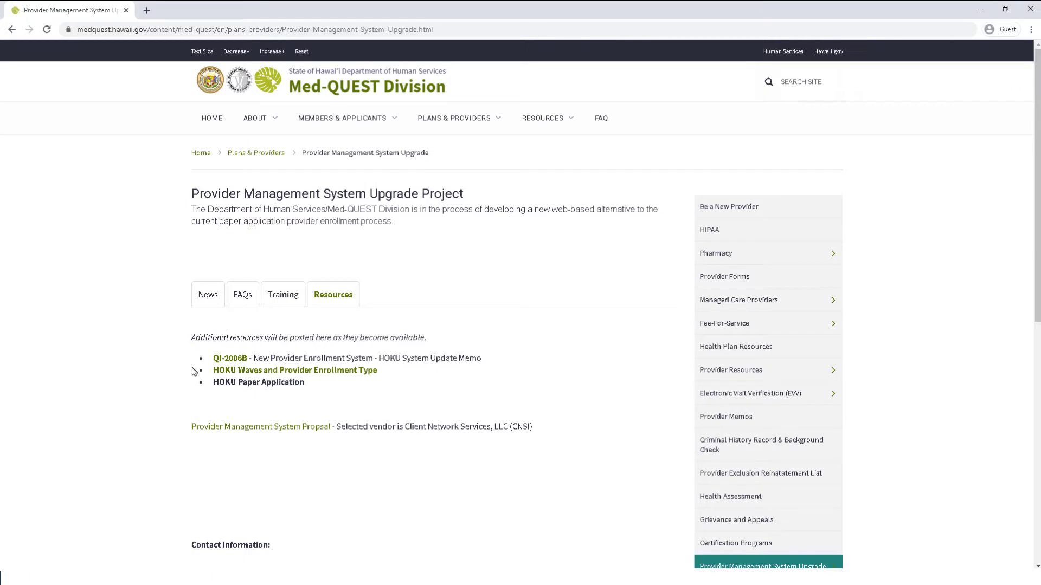
left_click(231, 374)
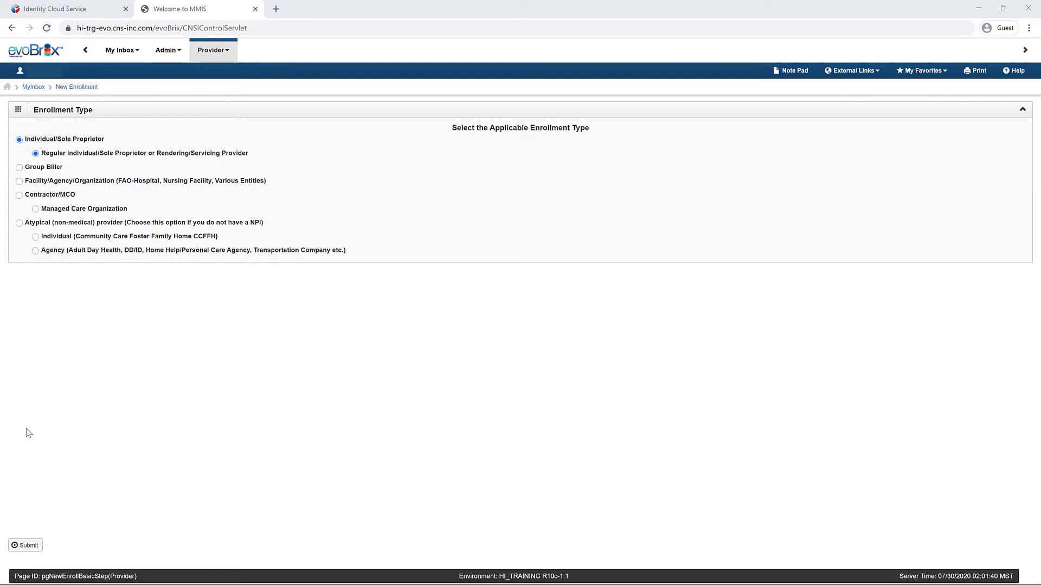
Submit the enrollment type and enter the provider's first and last name with Female gender
left_click(32, 548)
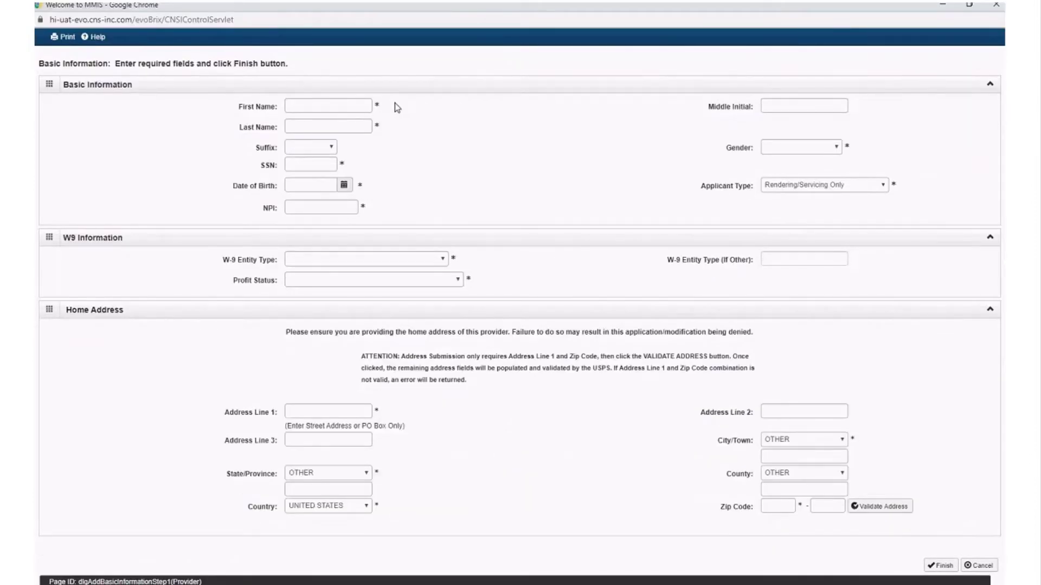
left_click(361, 105)
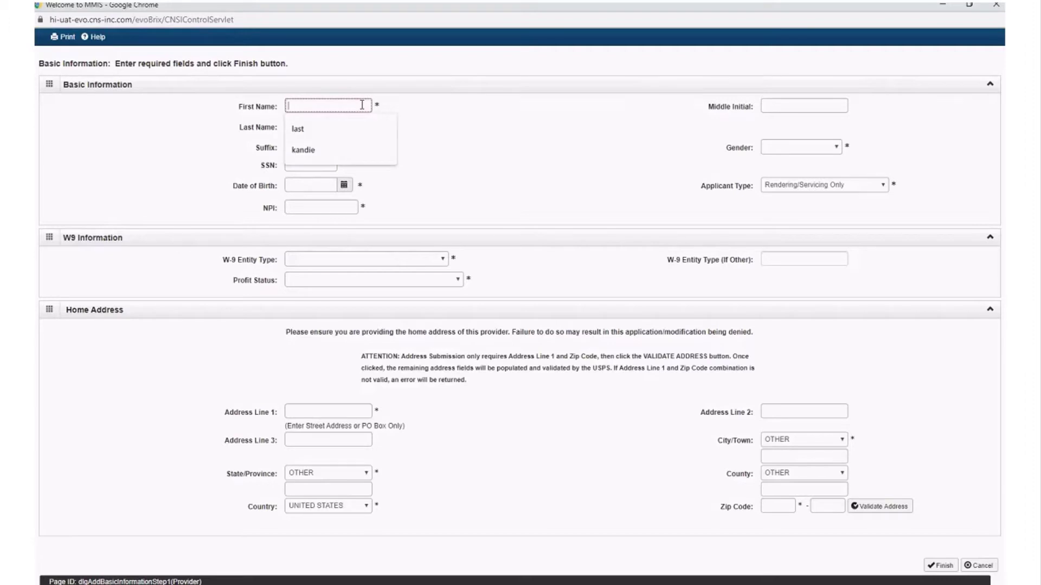
type("first")
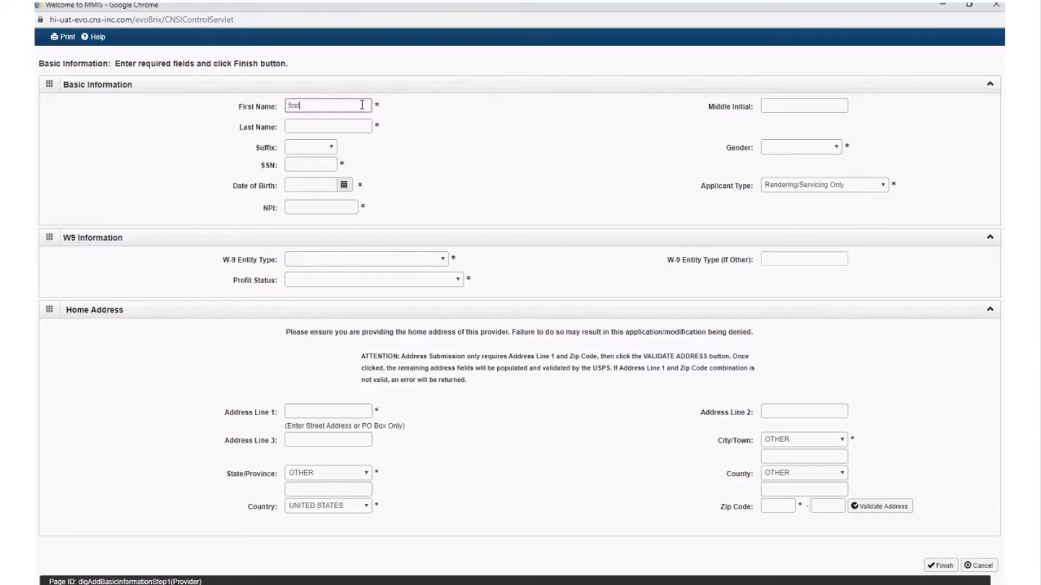
key("Tab")
key("Tab")
type("last")
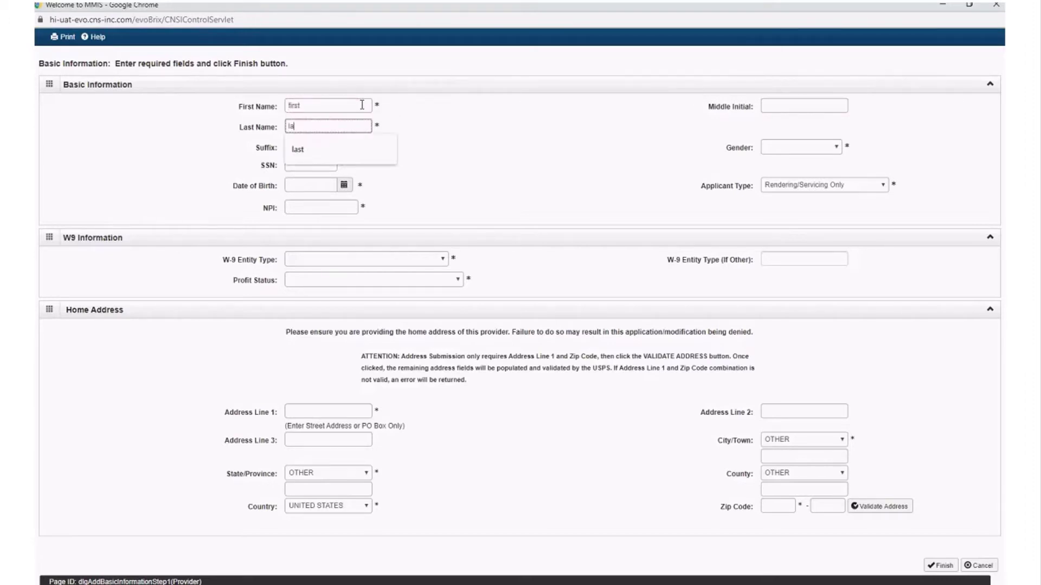
key("Tab")
key("Tab")
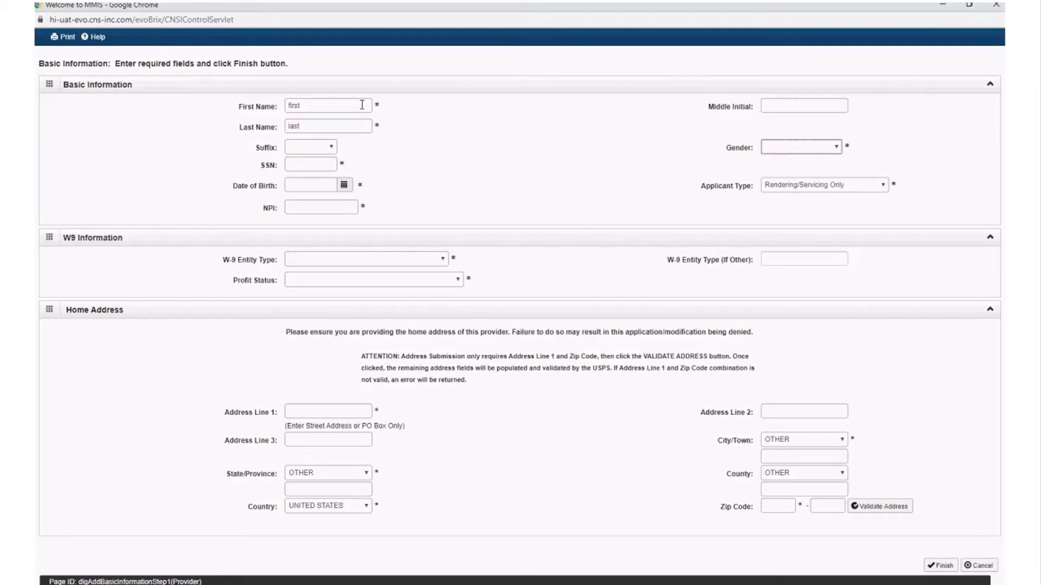
key("f")
key("Tab")
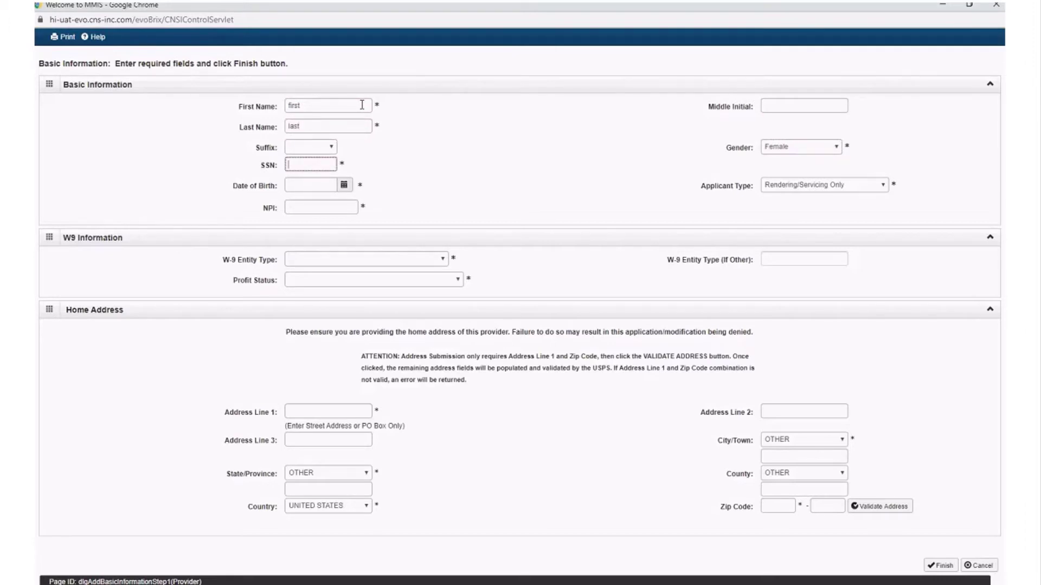
Enter the provider's SSN and accept the suggested date of birth
key("Tab")
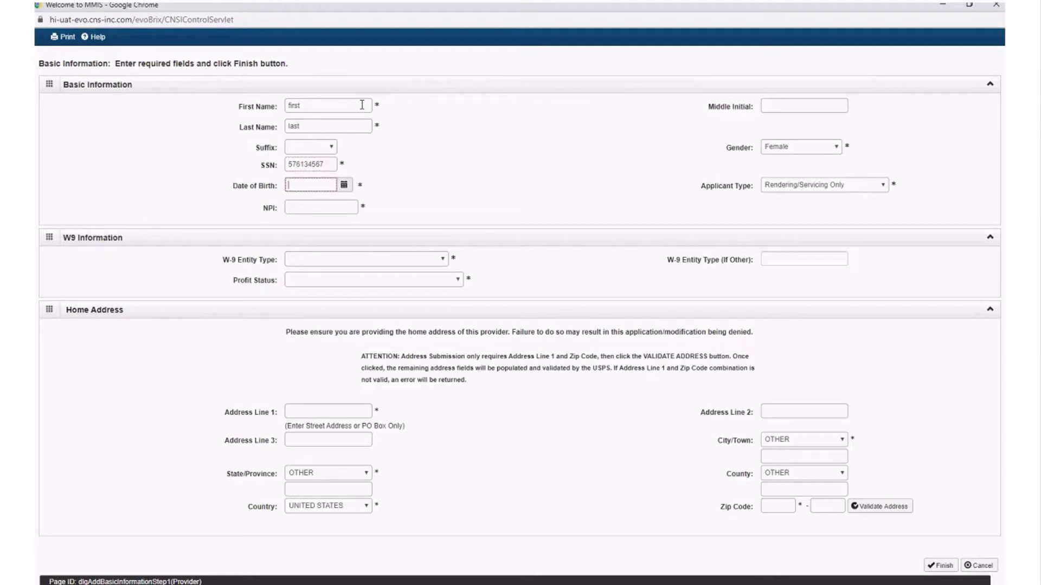
type("01/0")
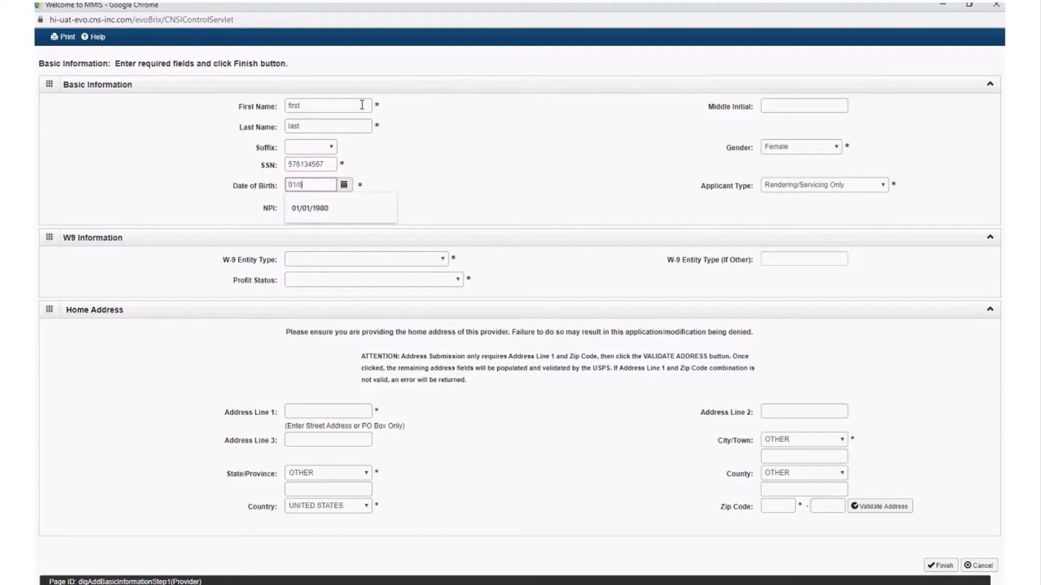
type("1/")
key("Down")
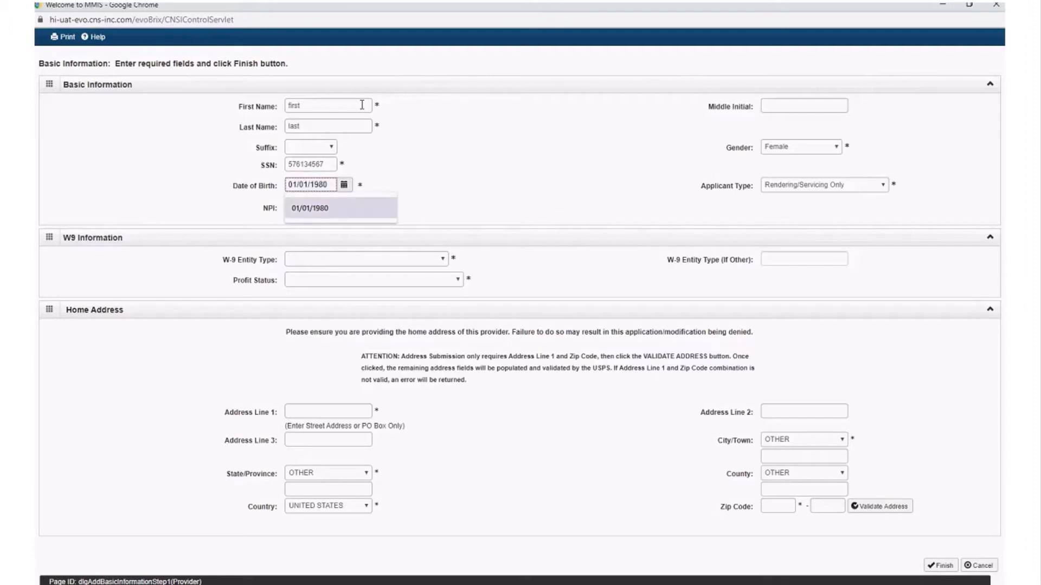
key("Return")
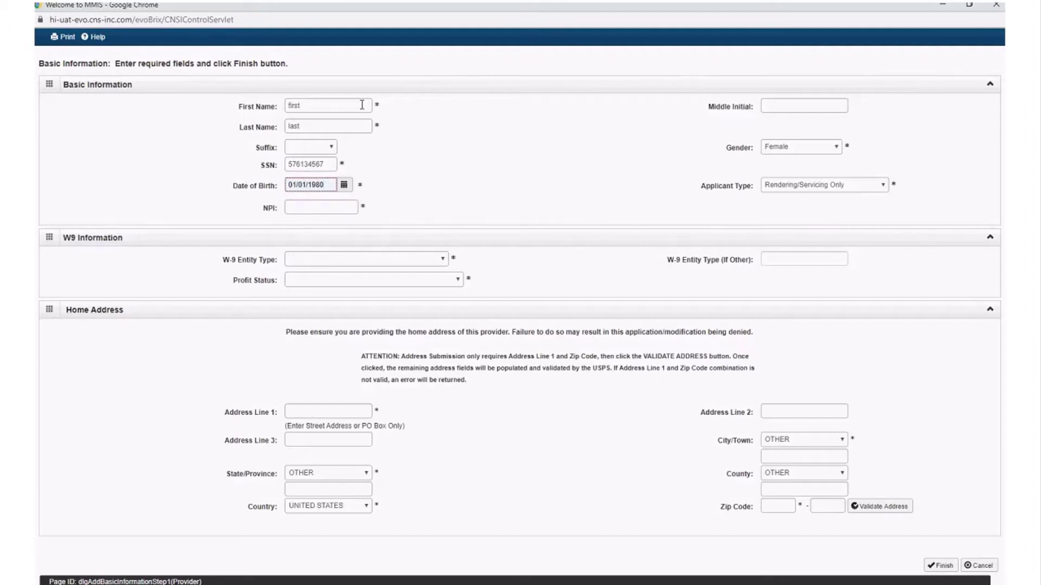
Keep Rendering/Servicing Only as the applicant type and enter the provider's NPI
left_click(882, 187)
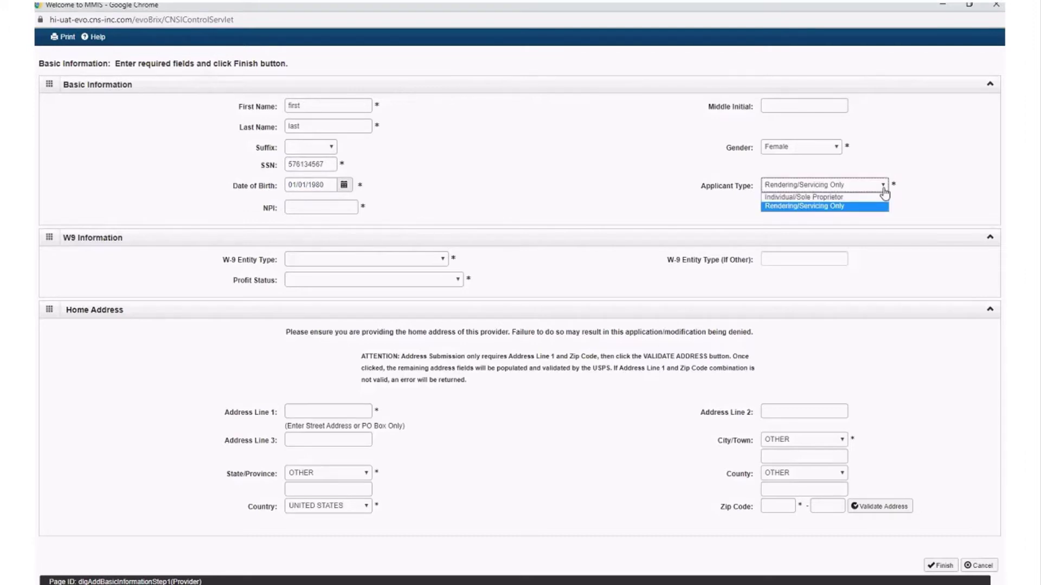
left_click(929, 181)
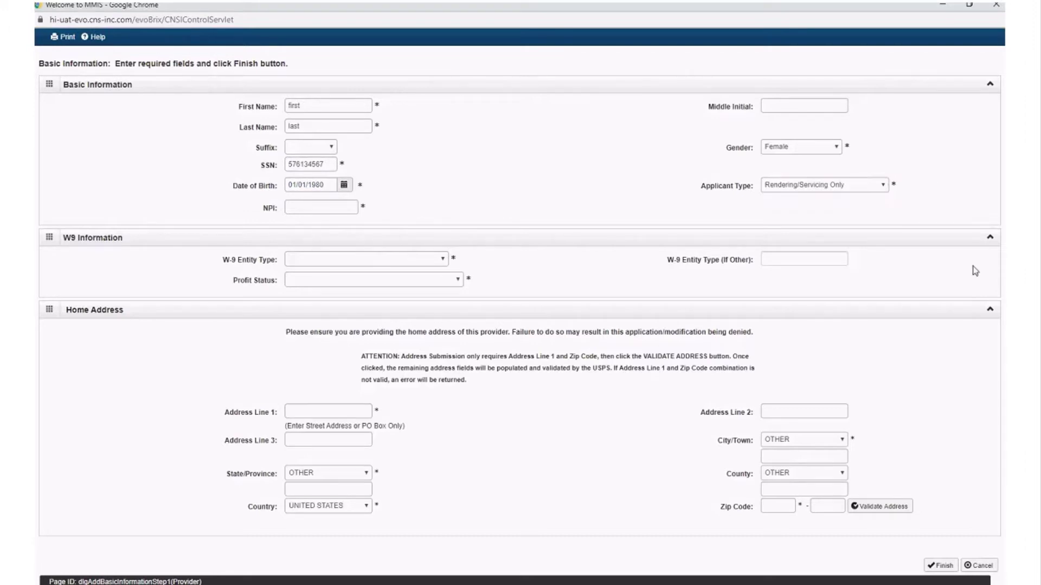
left_click(319, 208)
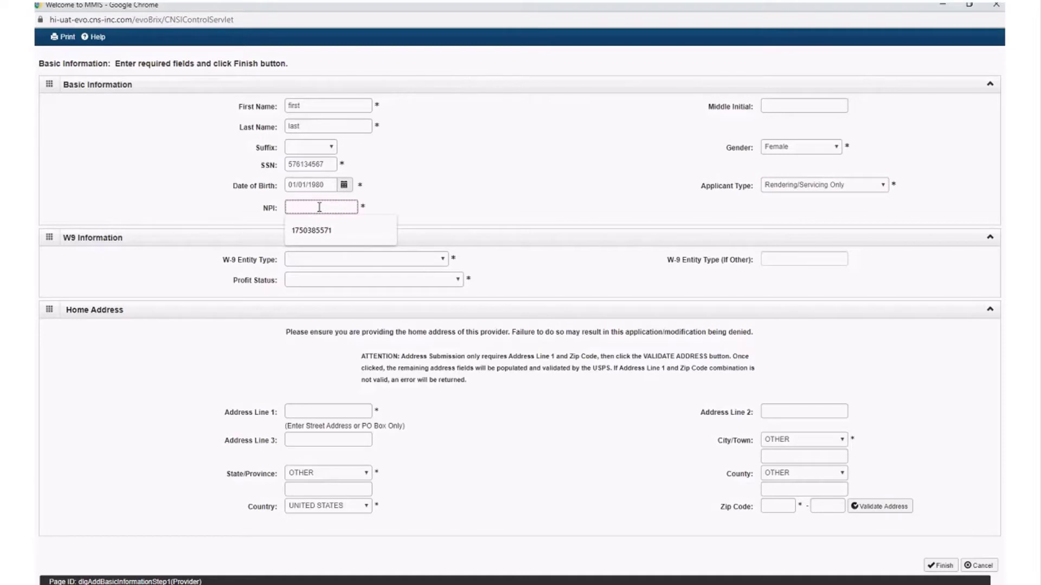
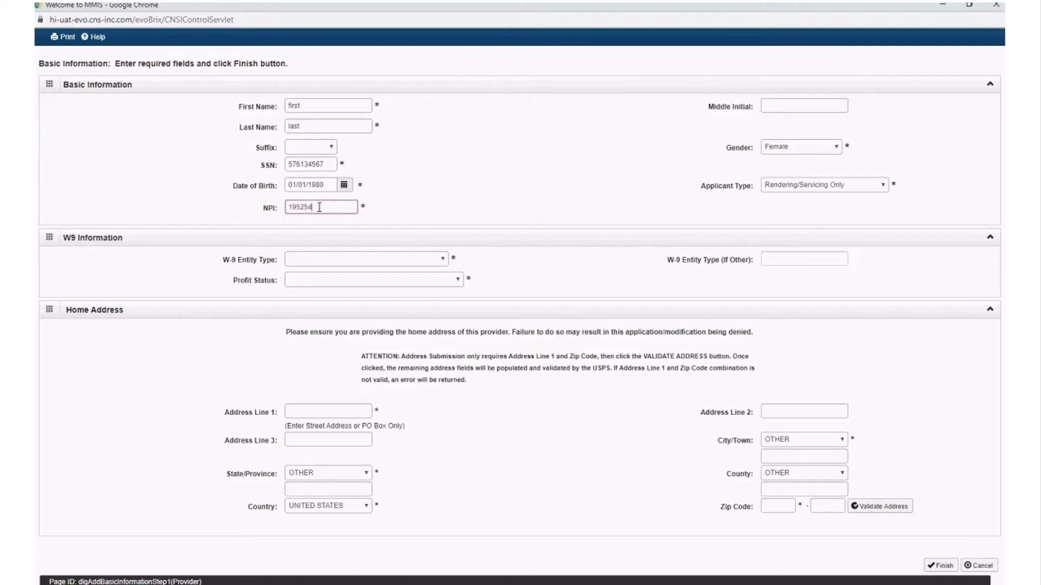
key("Tab")
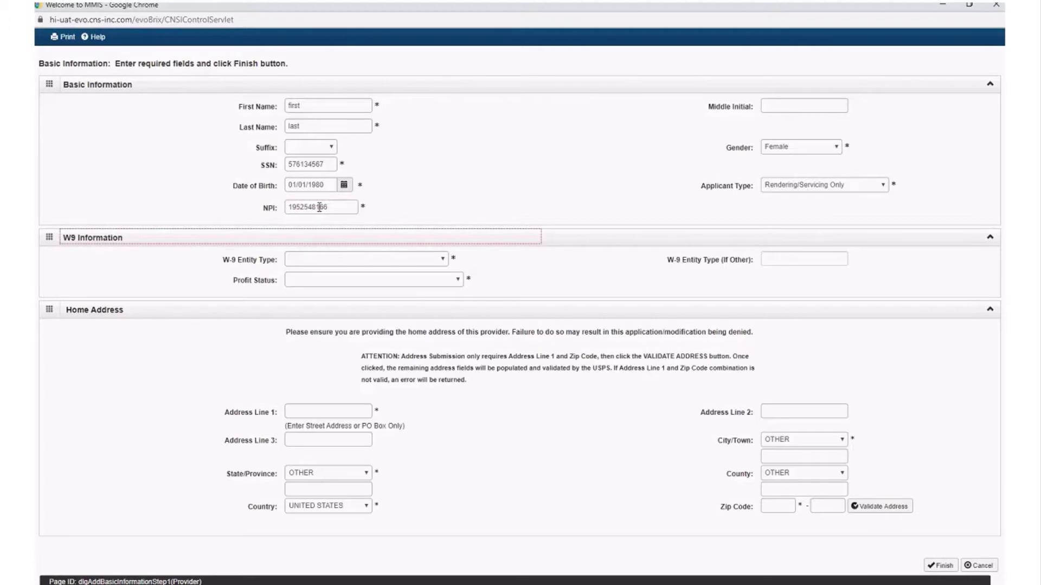
Set W-9 entity type to Proprietary - Individual and profit status to FOR-PROFIT, CLOSELY HELD
left_click(394, 259)
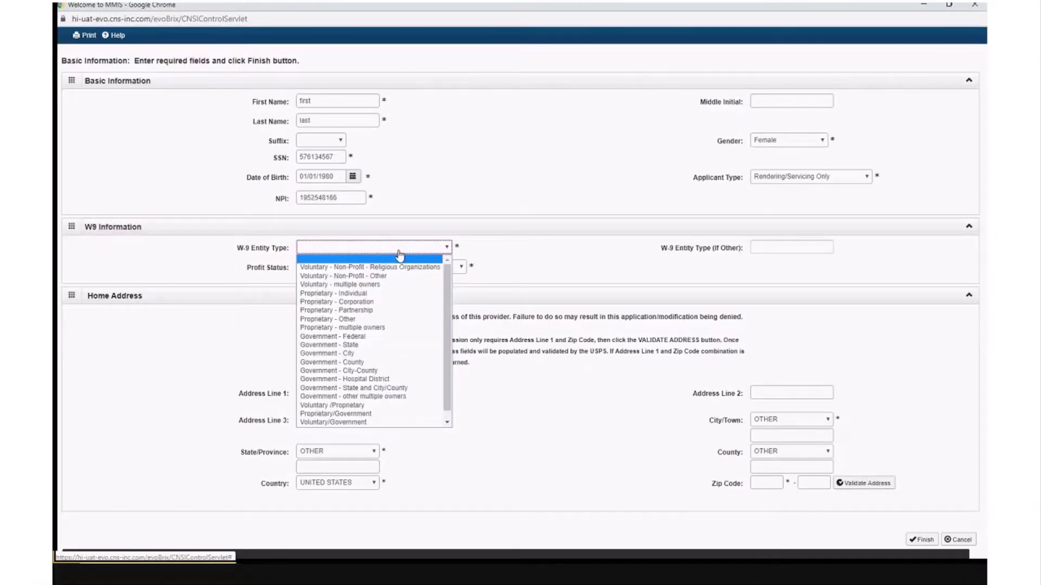
left_click(401, 294)
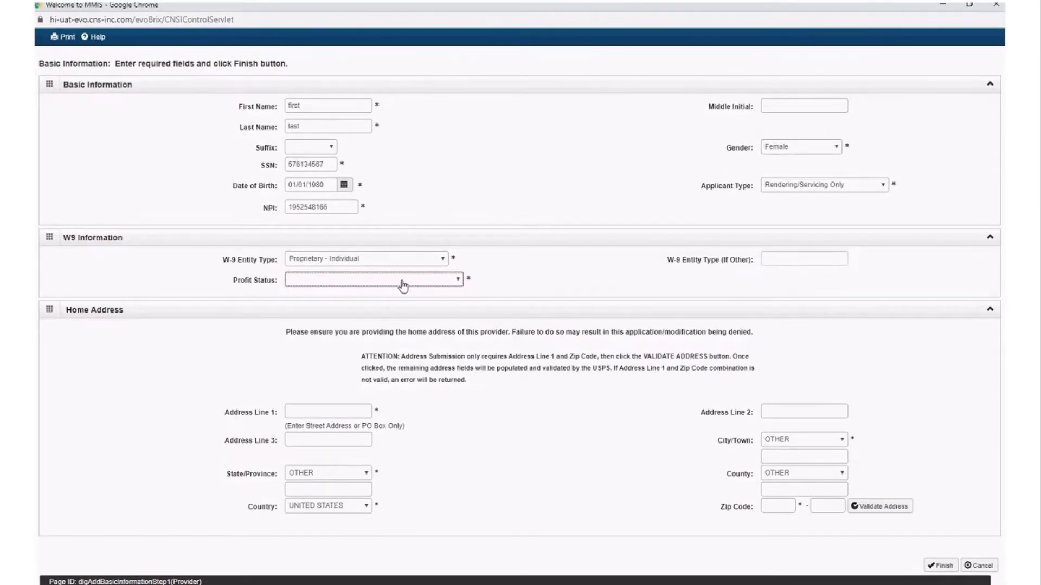
left_click(406, 271)
left_click(406, 298)
key("Tab")
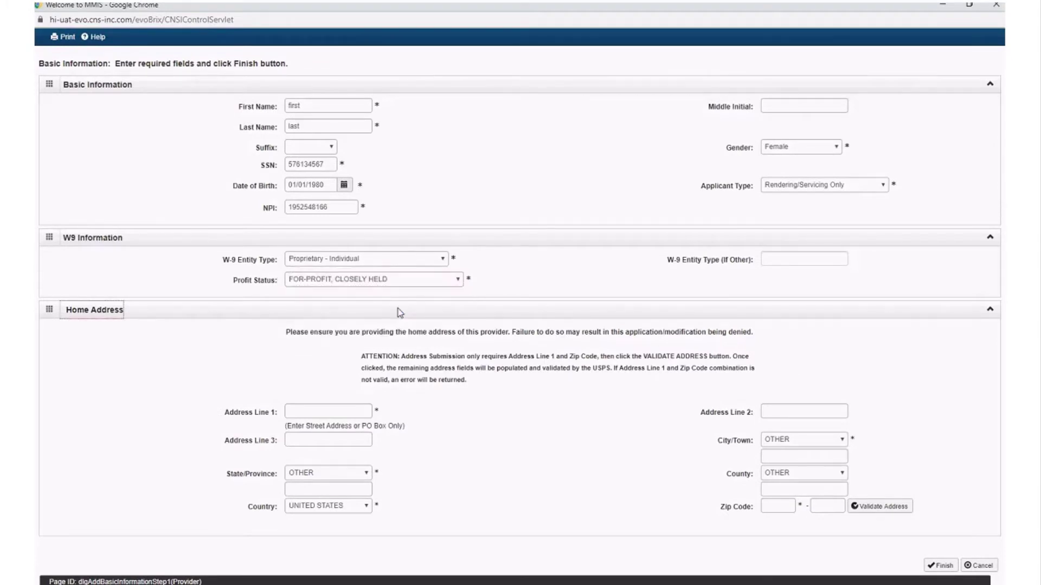
Enter the home street address and suite number in the two address lines
key("Tab")
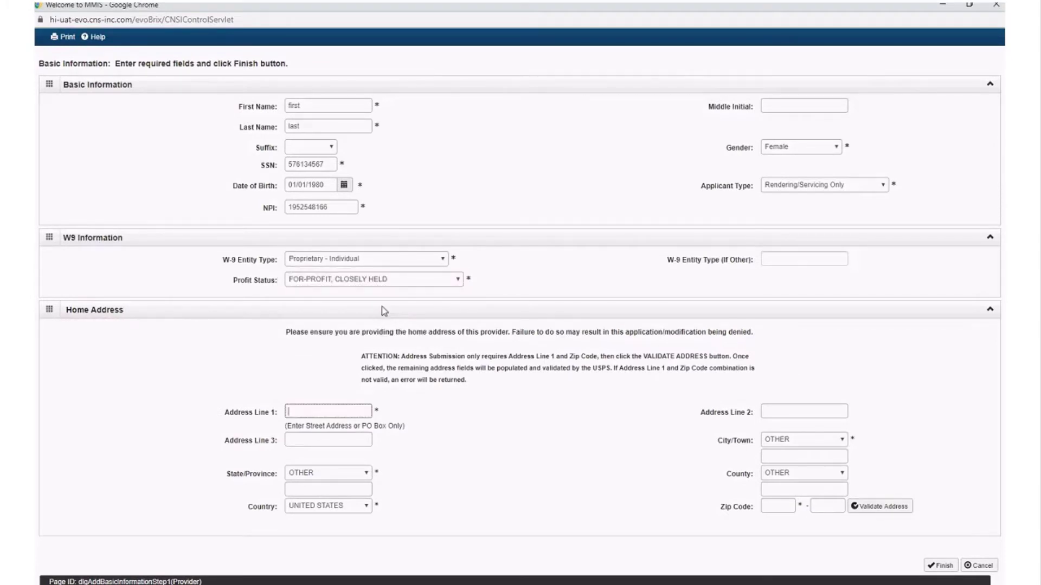
key("Tab")
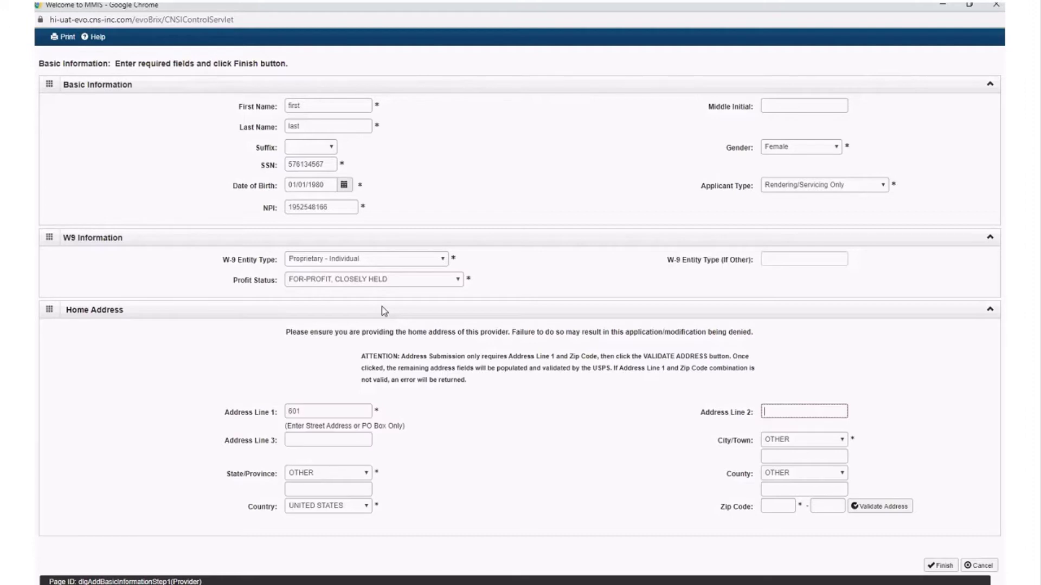
key("shift+Tab")
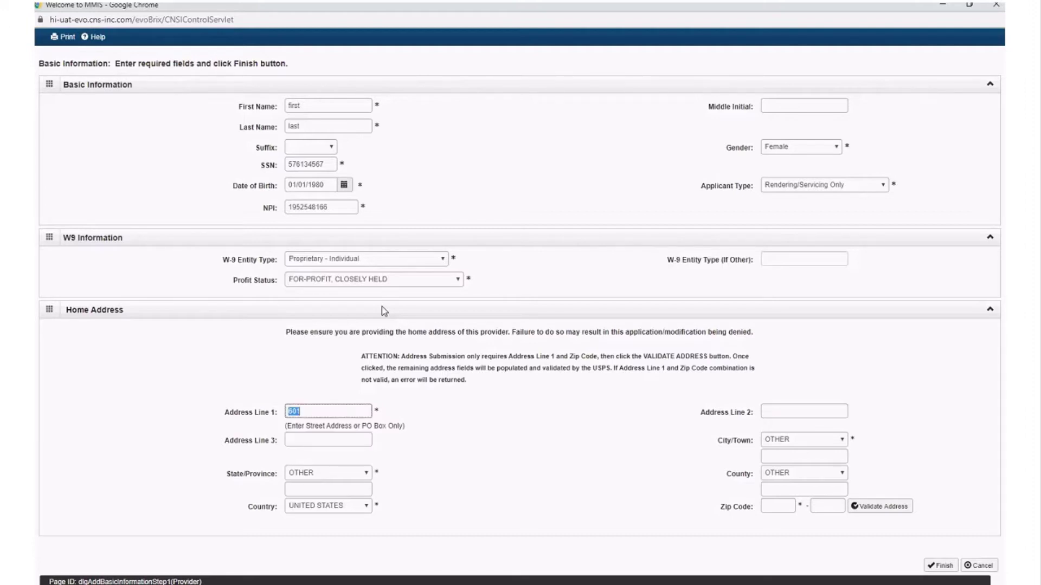
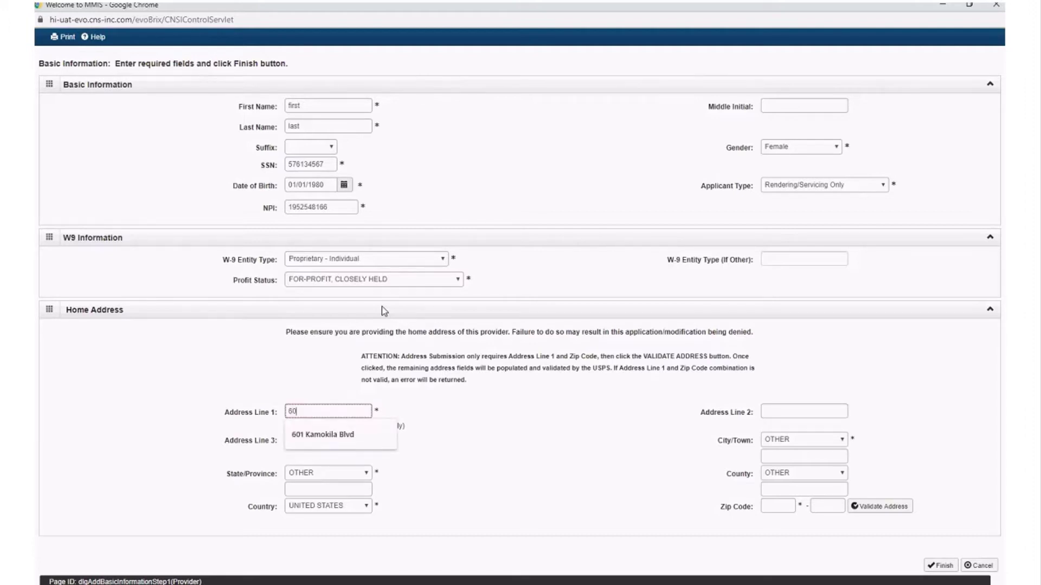
key("Down")
key("Return")
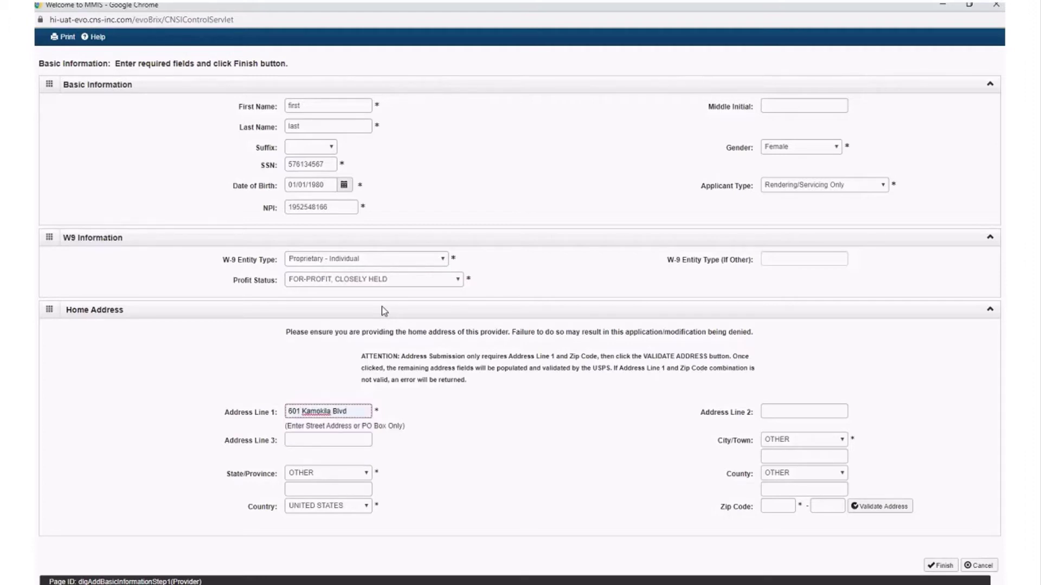
key("Tab")
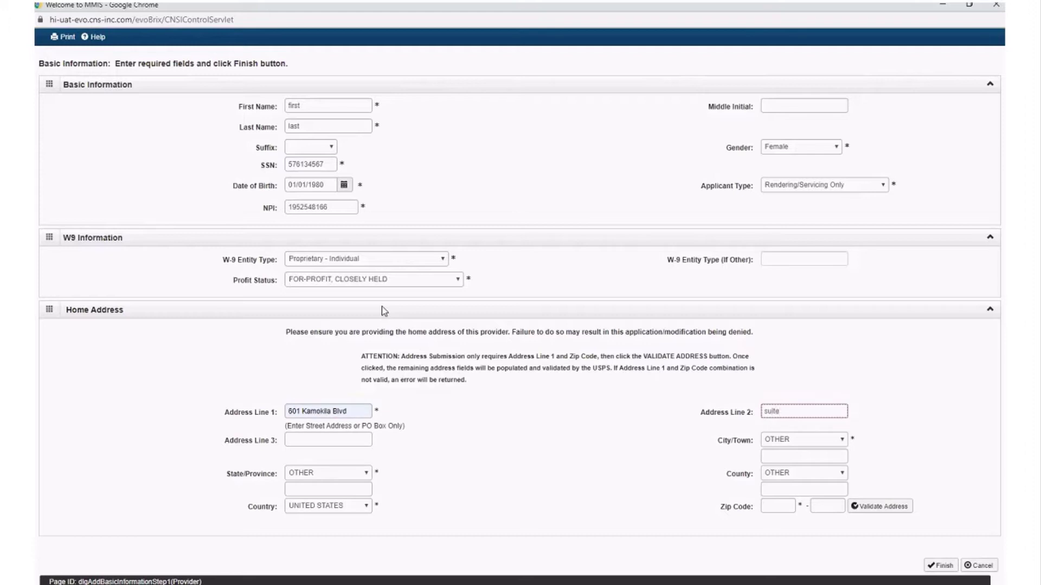
Pick the suggested ZIP code and validate the home address
key("Tab")
key("Tab")
left_click(778, 505)
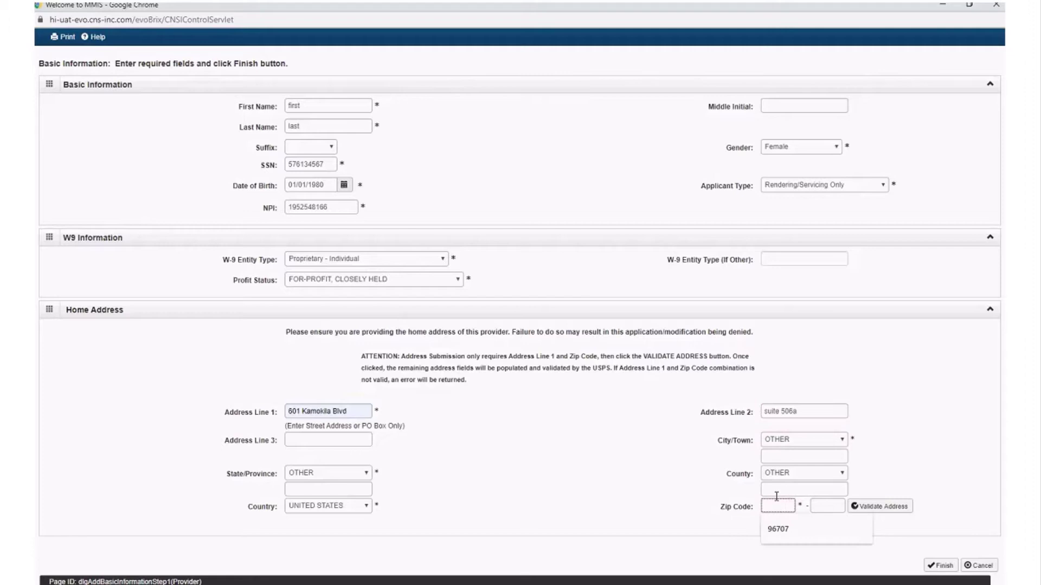
left_click(779, 532)
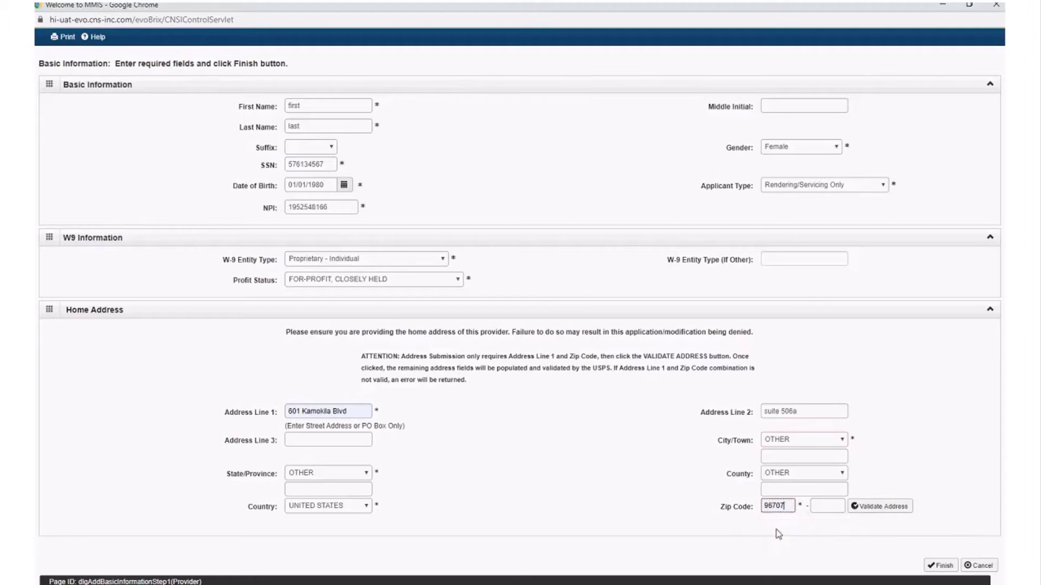
left_click(893, 508)
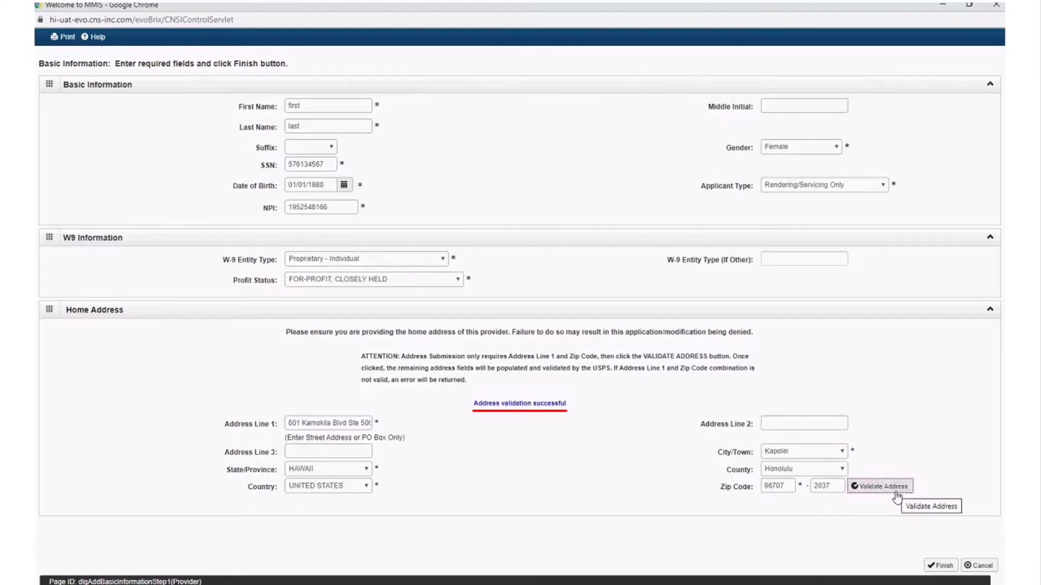
Finish Basic Information, note the Application ID, and return to the wizard
left_click(940, 565)
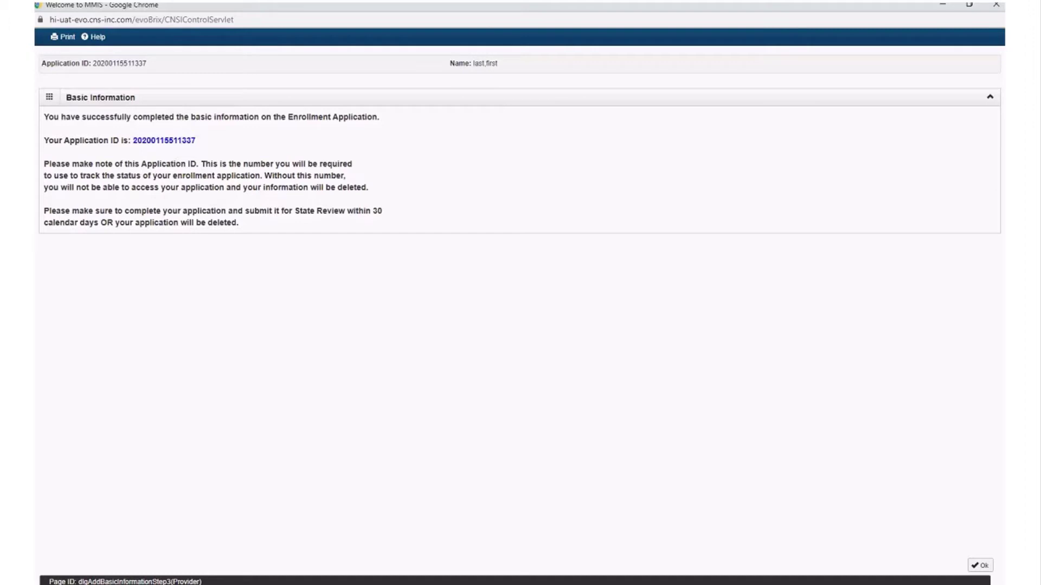
left_click(980, 566)
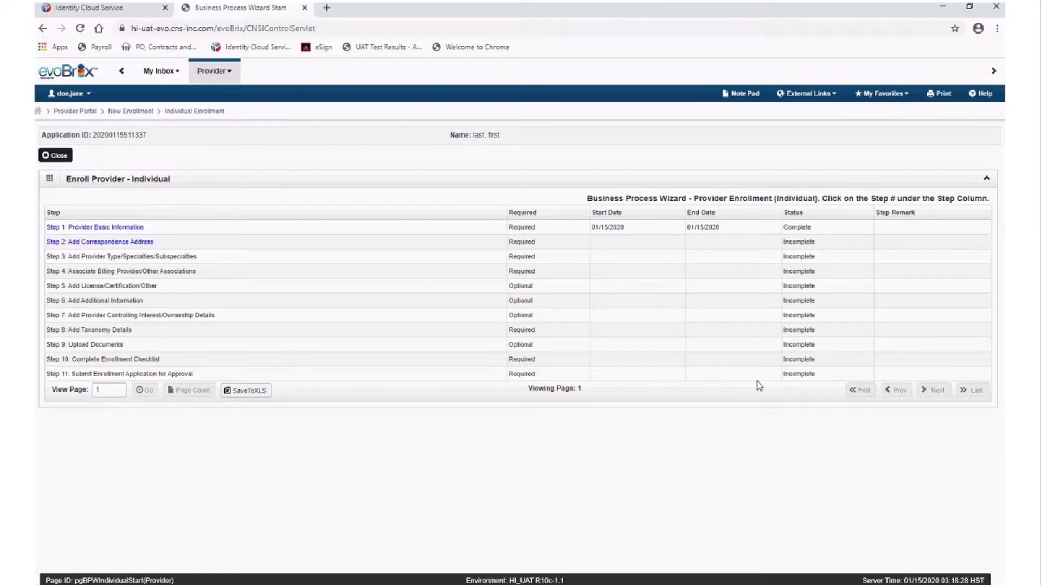
Add a correspondence address with the suggested phone number and Email communication preference
left_click(100, 242)
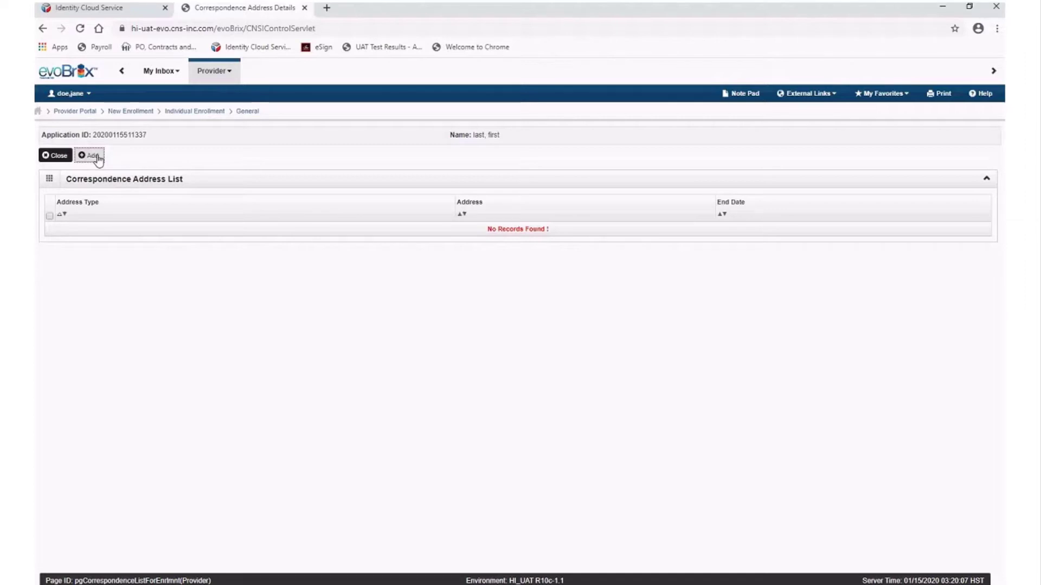
left_click(92, 156)
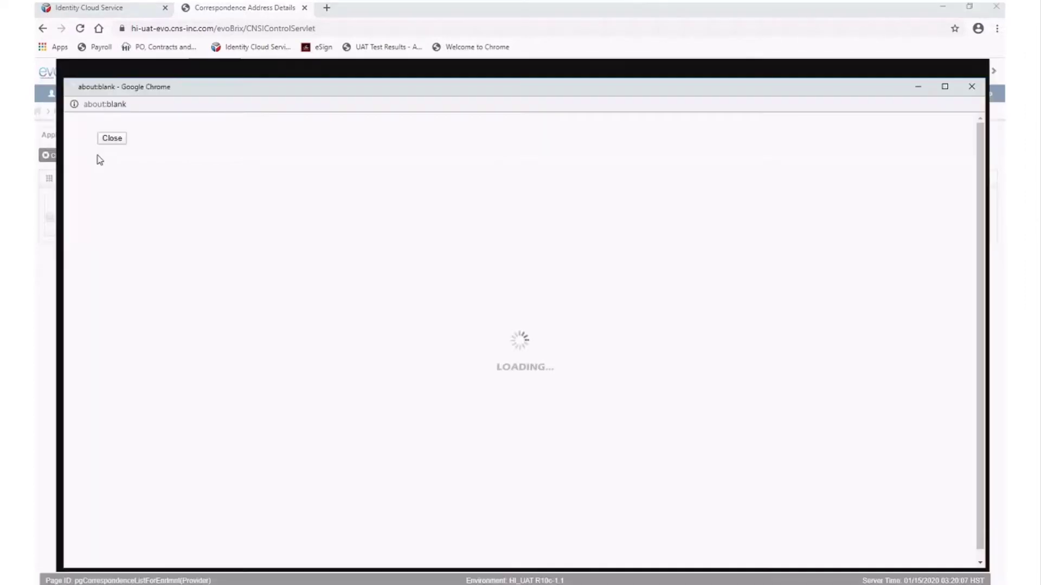
left_click(357, 191)
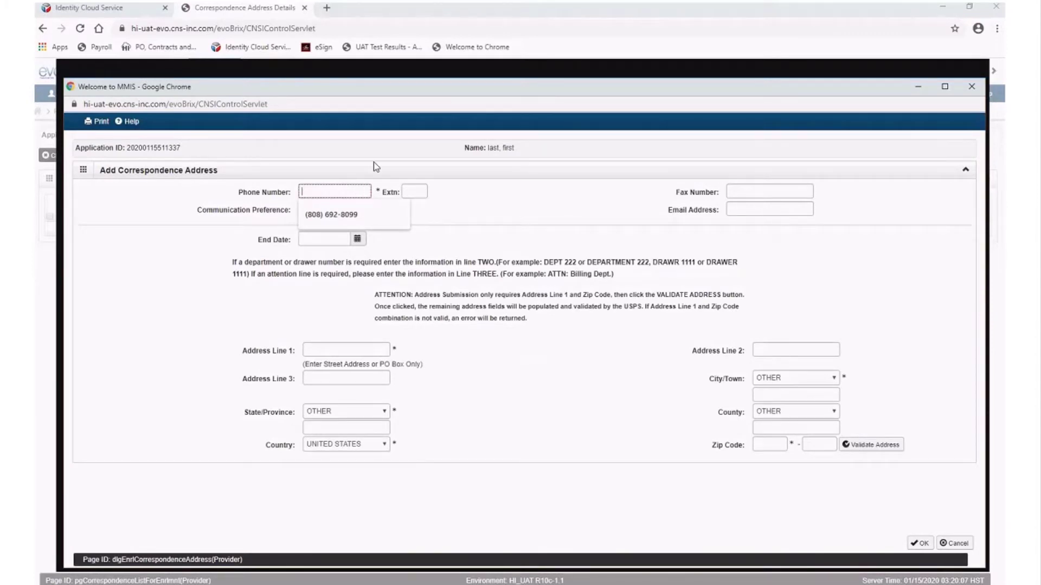
left_click(412, 163)
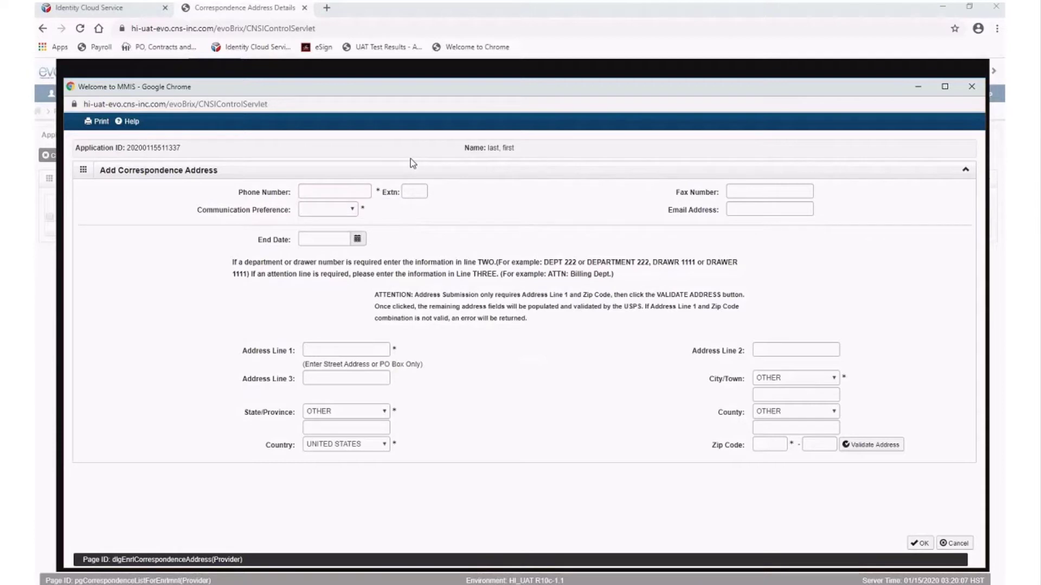
left_click(357, 191)
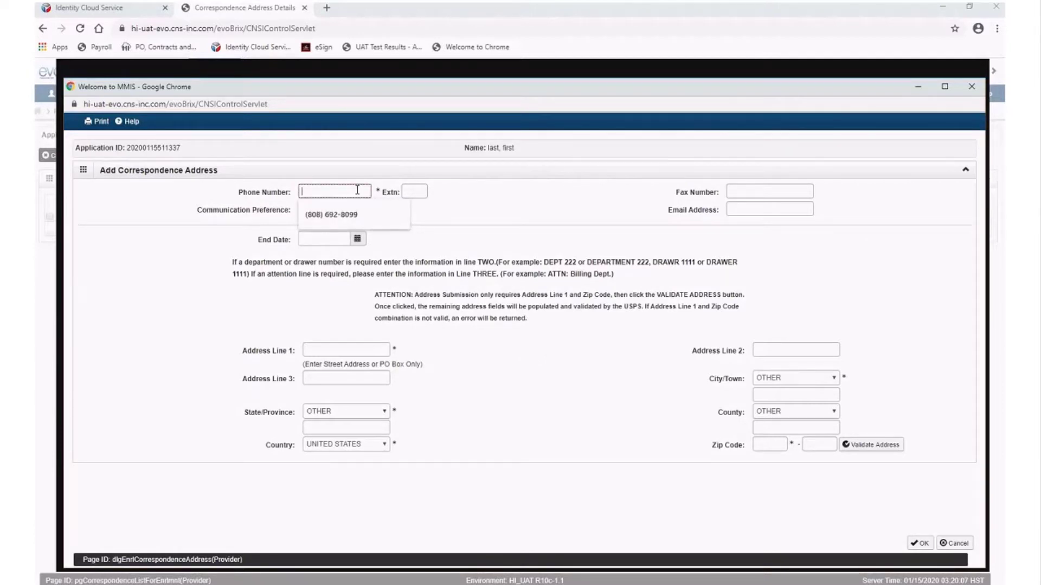
key("Down")
key("Return")
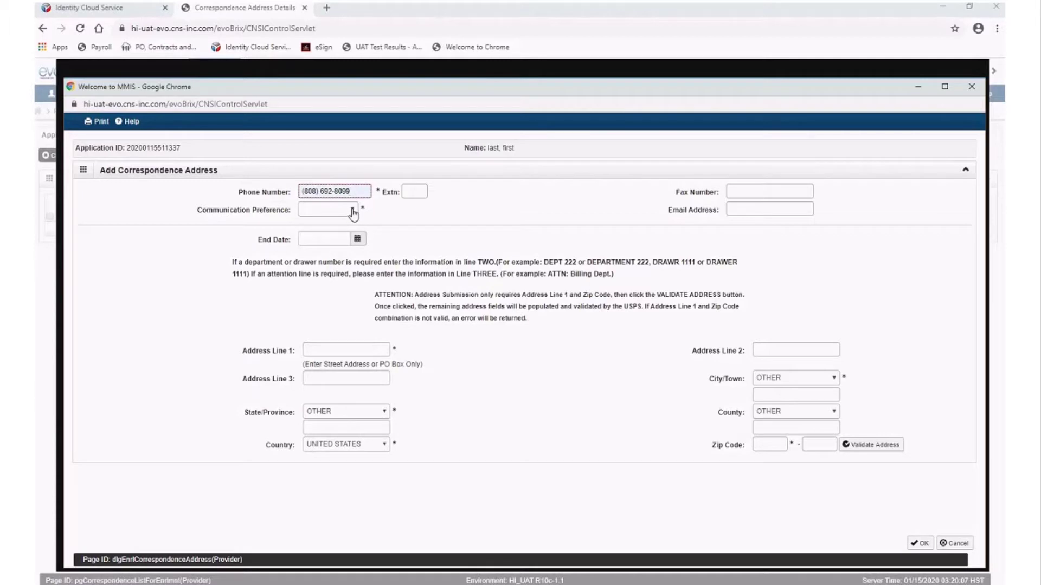
left_click(353, 212)
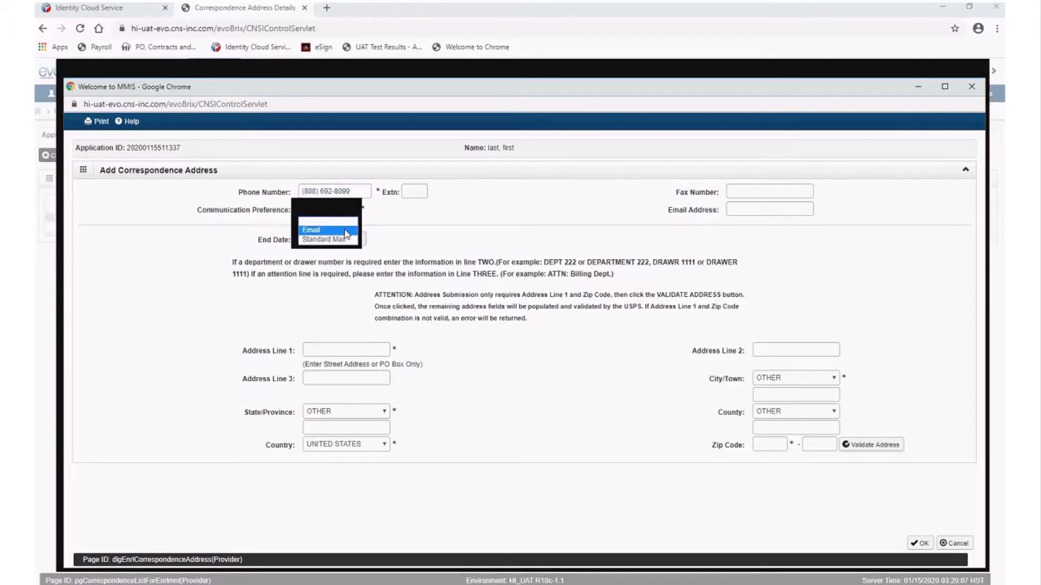
left_click(345, 231)
Fill in the e-mail, street address and ZIP code, then validate the address
left_click(795, 209)
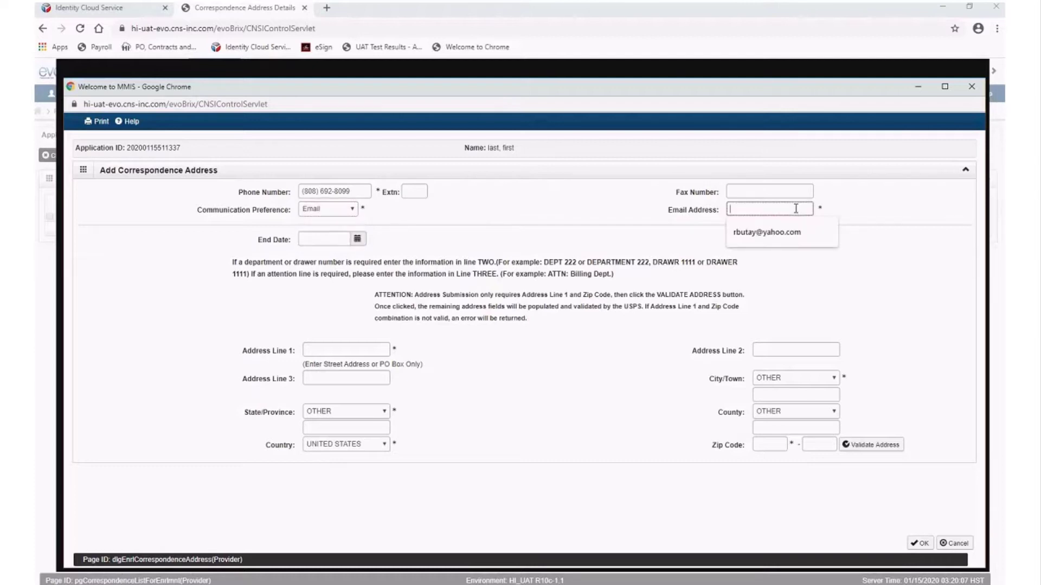
left_click(770, 233)
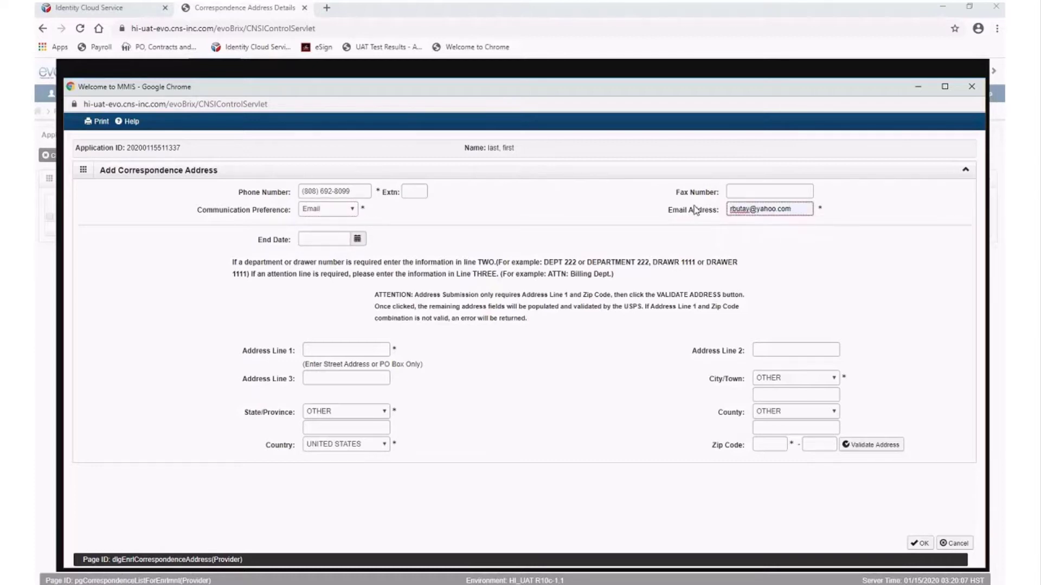
left_click(364, 351)
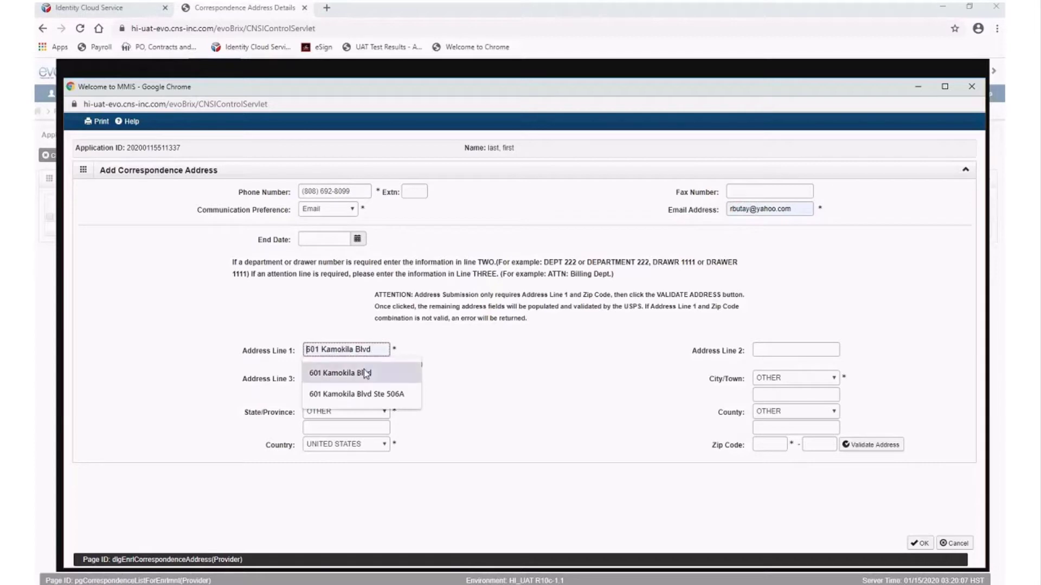
left_click(363, 373)
left_click(765, 444)
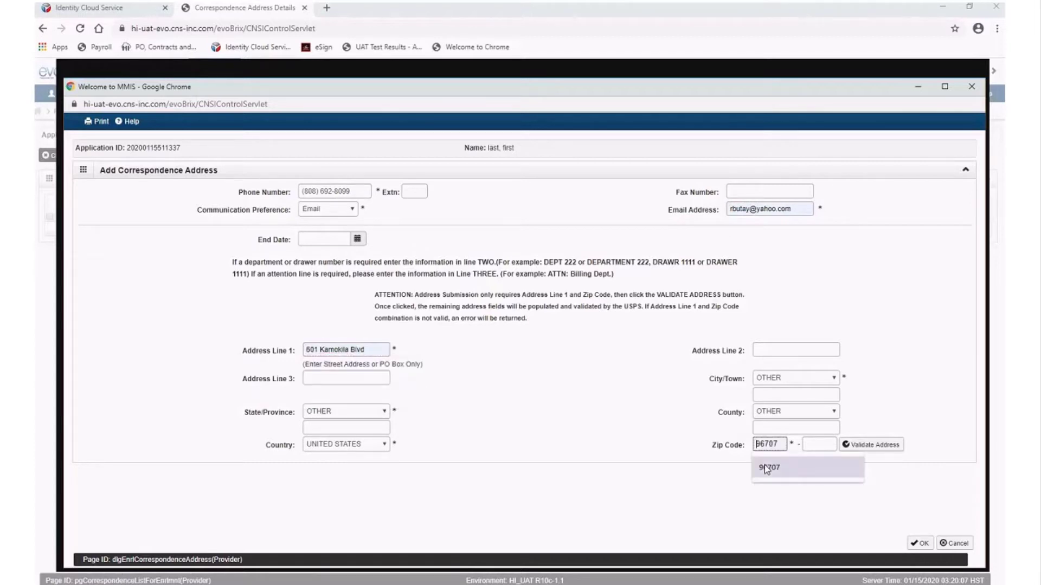
left_click(769, 467)
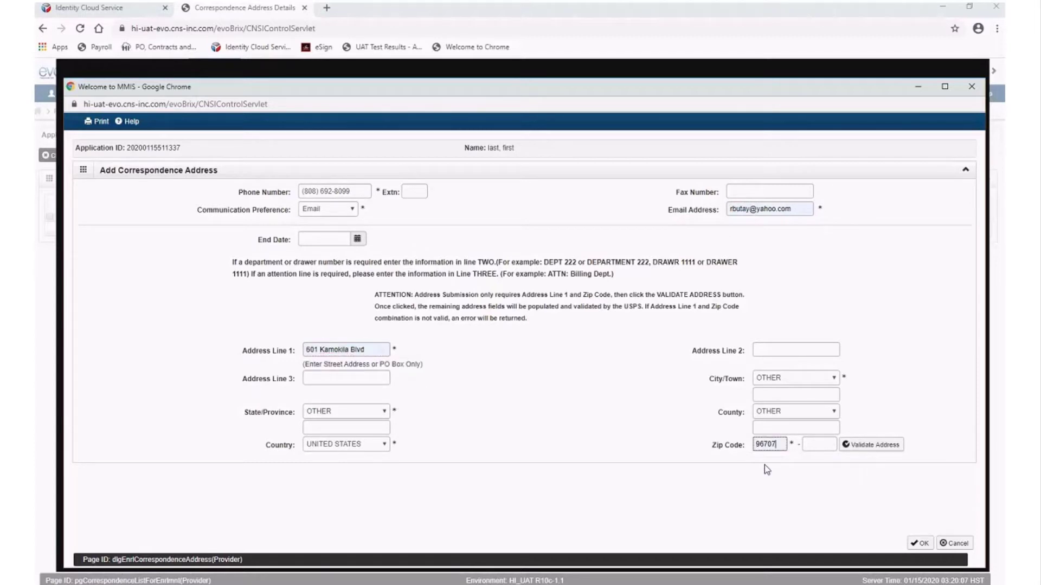
left_click(873, 445)
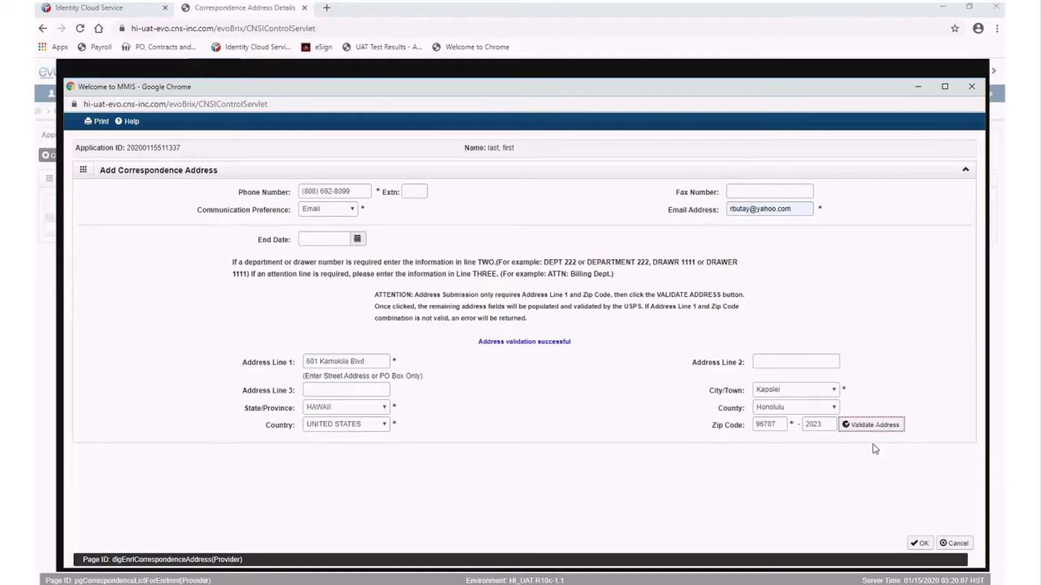
Save the correspondence address, leave its list, and start adding a Step 3 provider type
left_click(930, 548)
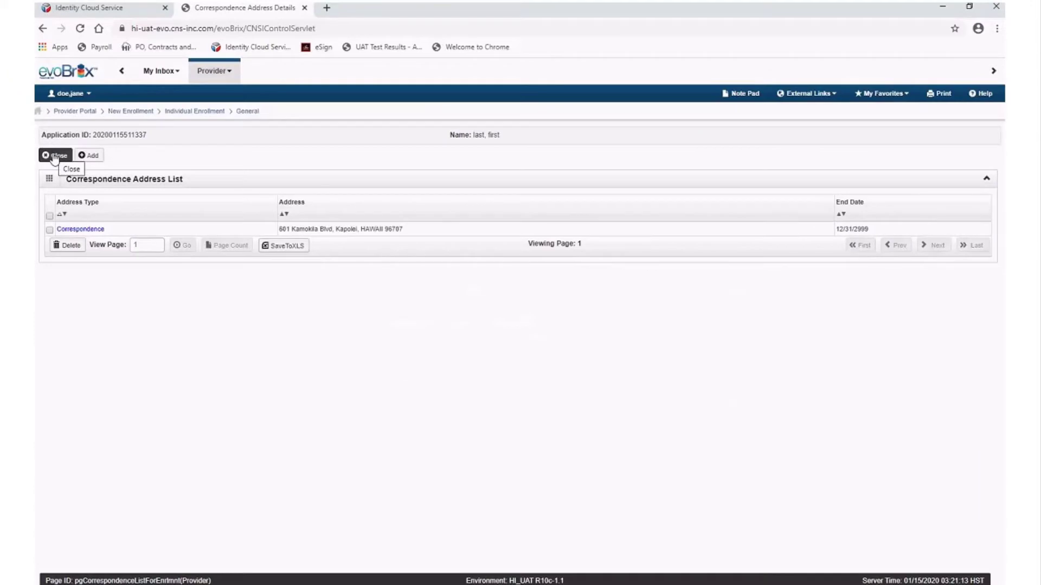
left_click(54, 156)
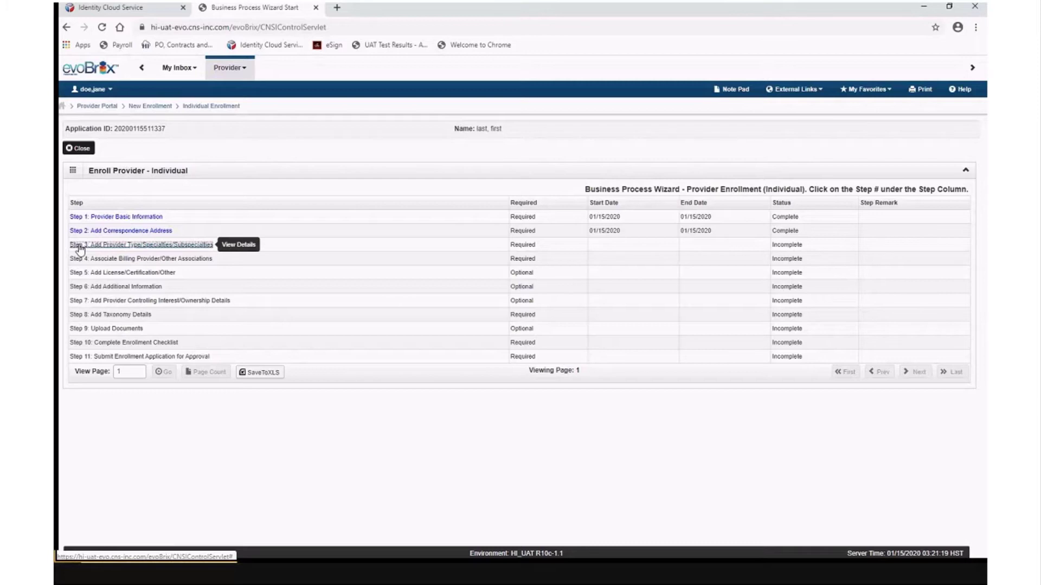
left_click(80, 246)
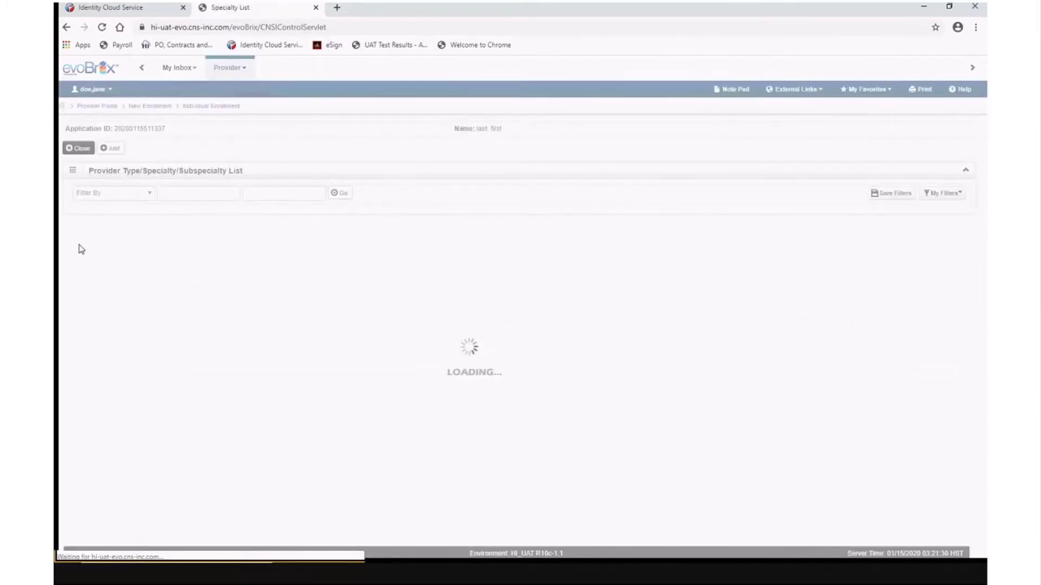
left_click(108, 151)
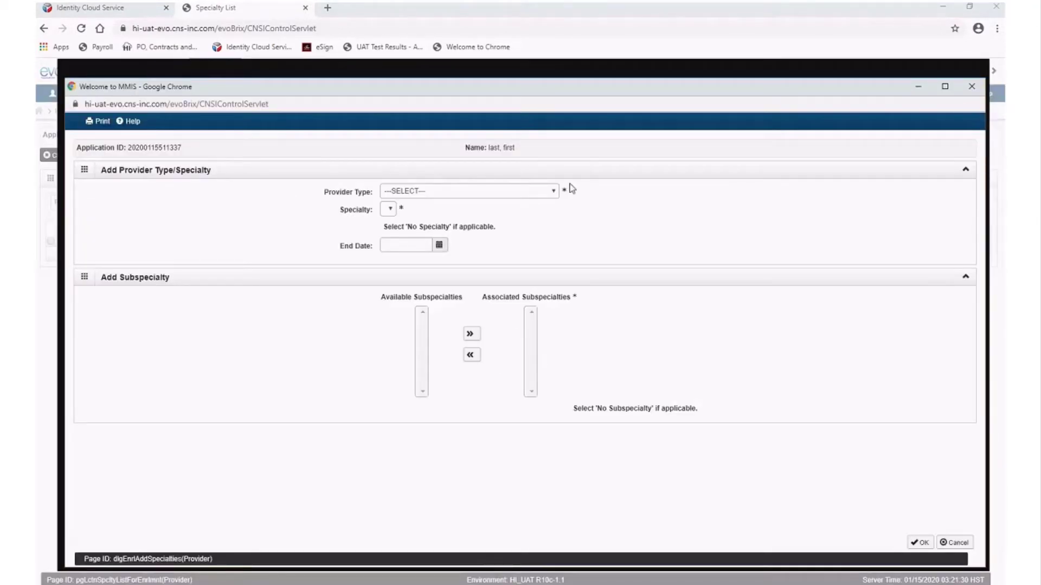
Save provider type MD-PHYSICIAN with specialty GENERAL PRACTICE and no subspecialty
left_click(555, 192)
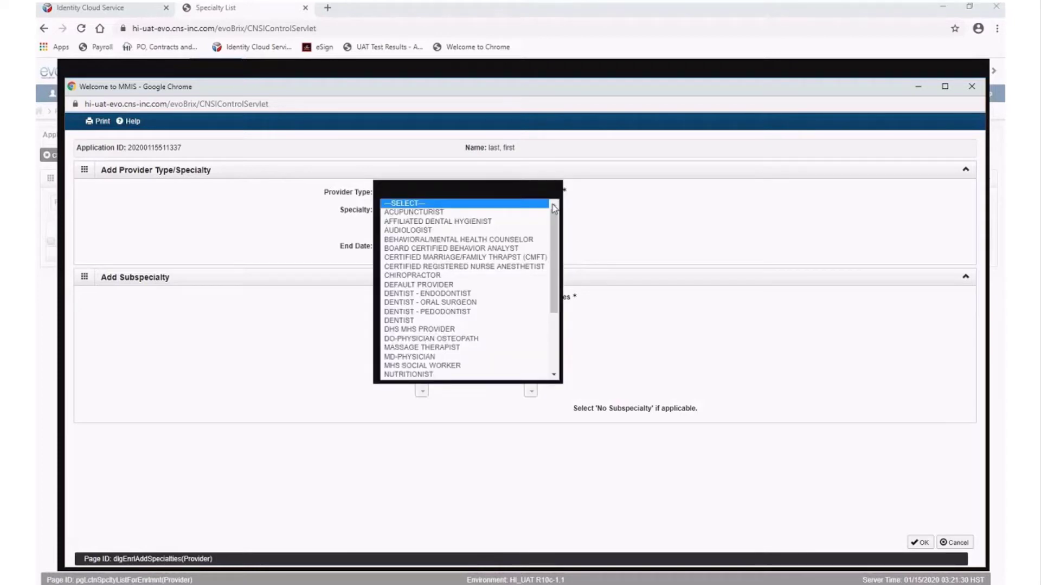
scroll(552, 235, "down", 3)
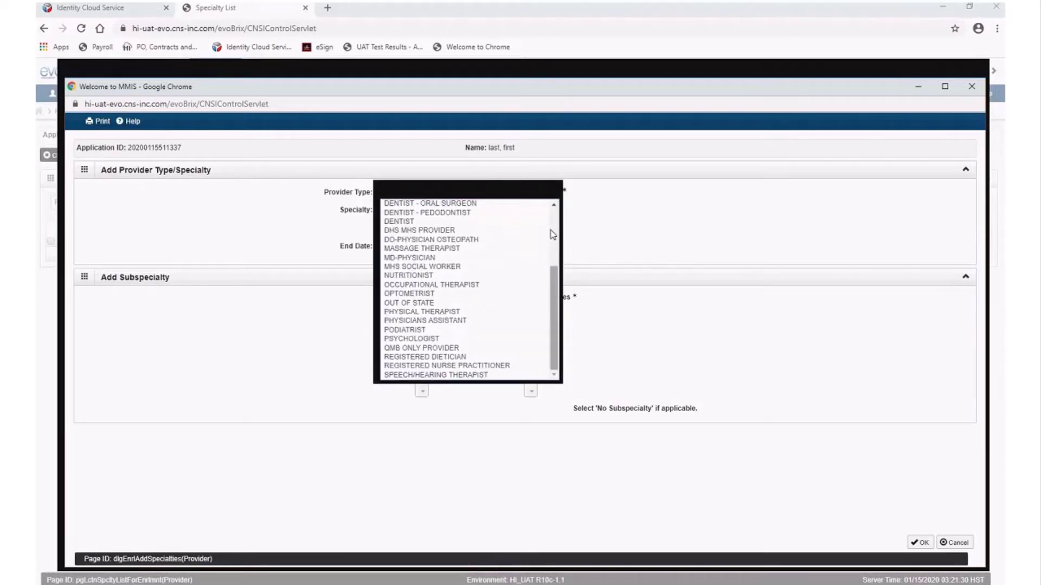
left_click(464, 258)
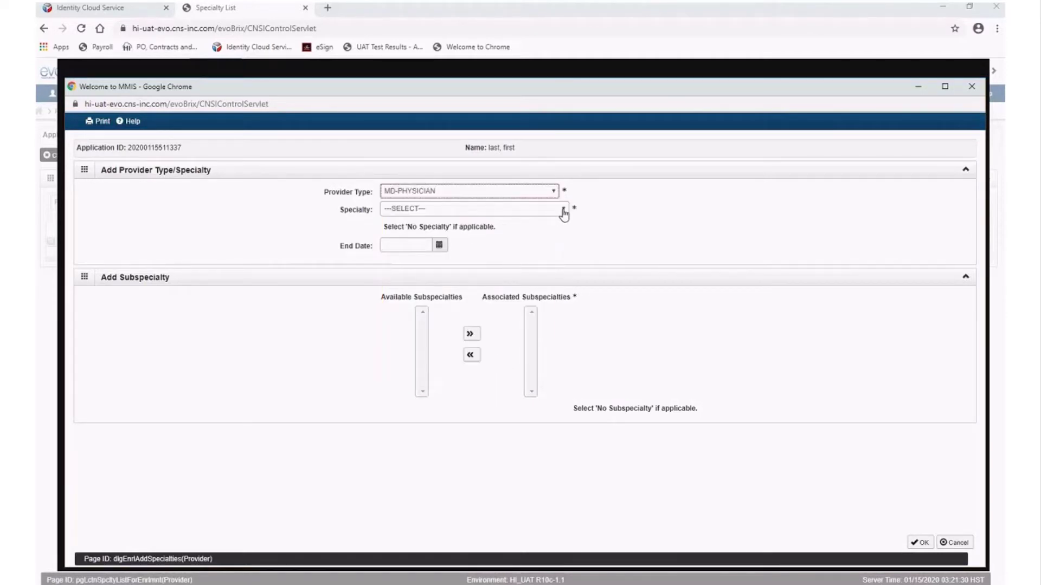
left_click(564, 211)
left_click(562, 213)
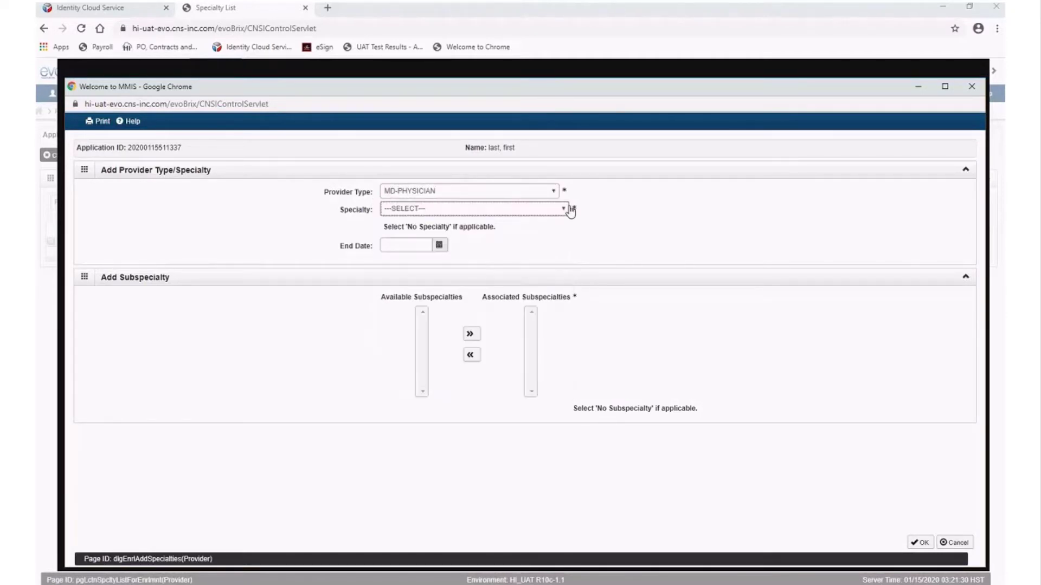
left_click(567, 210)
left_click_drag(562, 239, 560, 269)
scroll(548, 267, "up", 4)
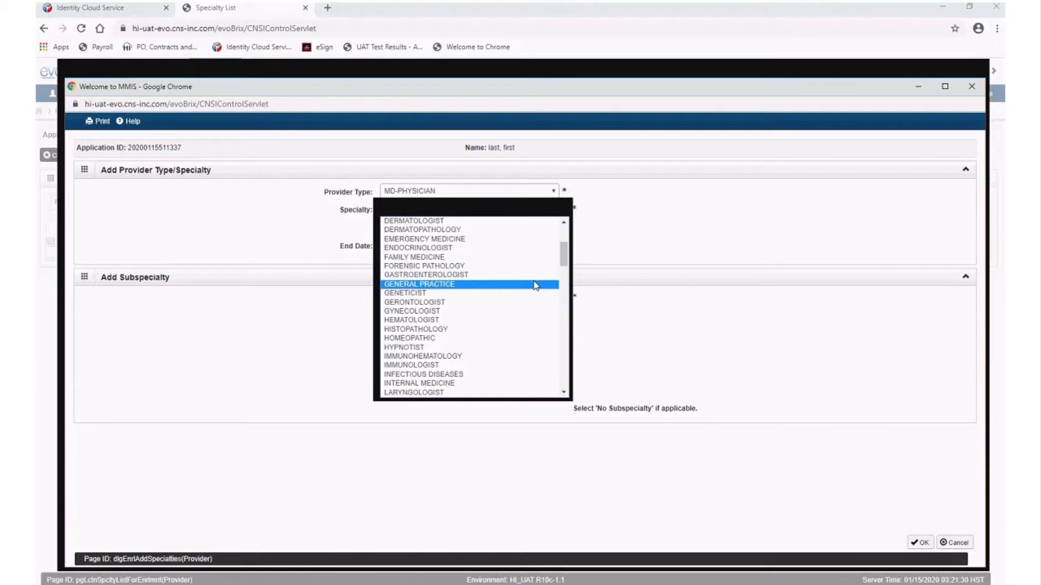
left_click(536, 286)
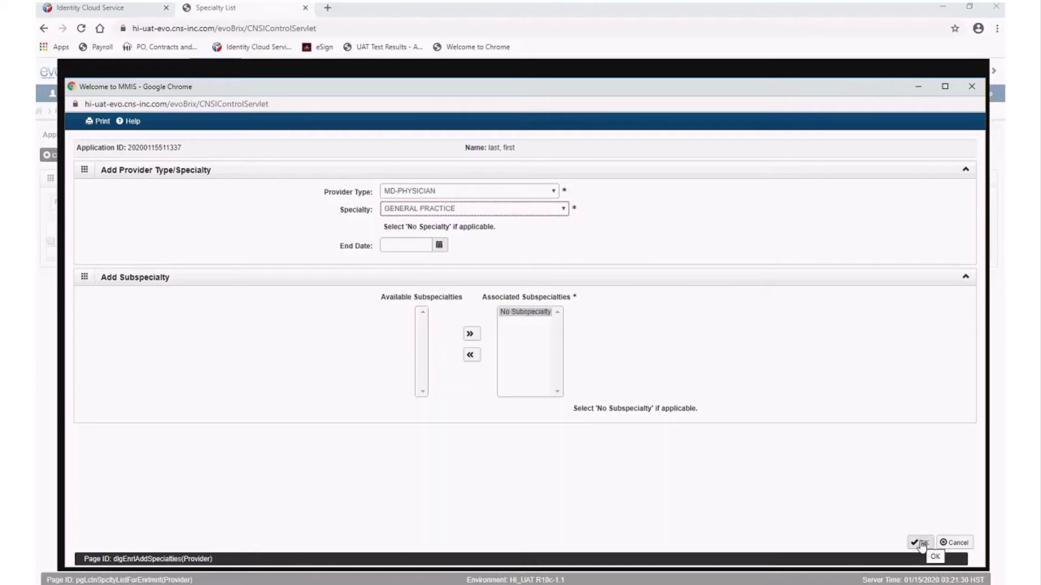
left_click(921, 543)
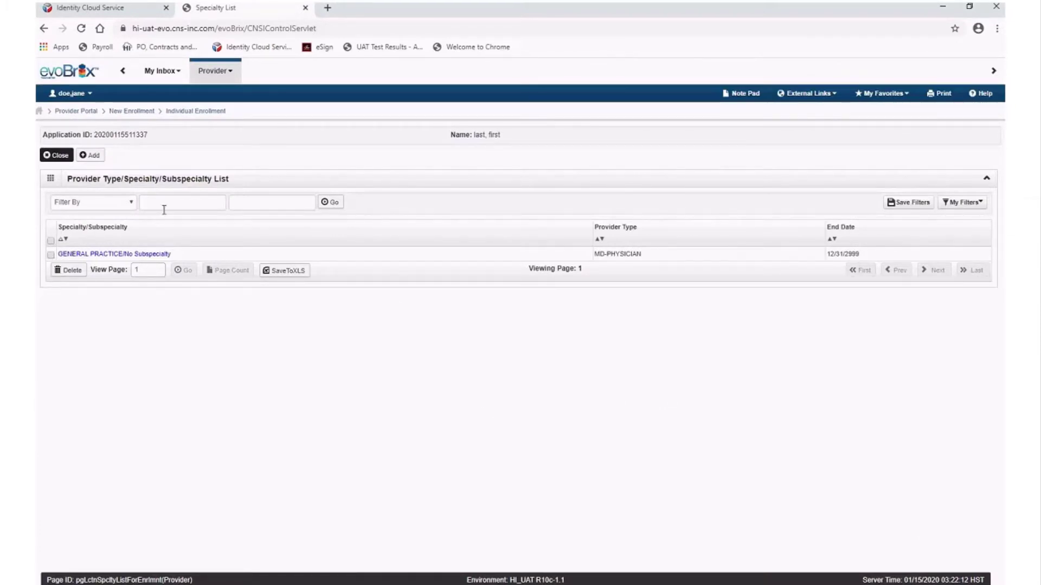
Close the provider type list and open Step 4: Associate Billing Provider/Other Associations
left_click(56, 155)
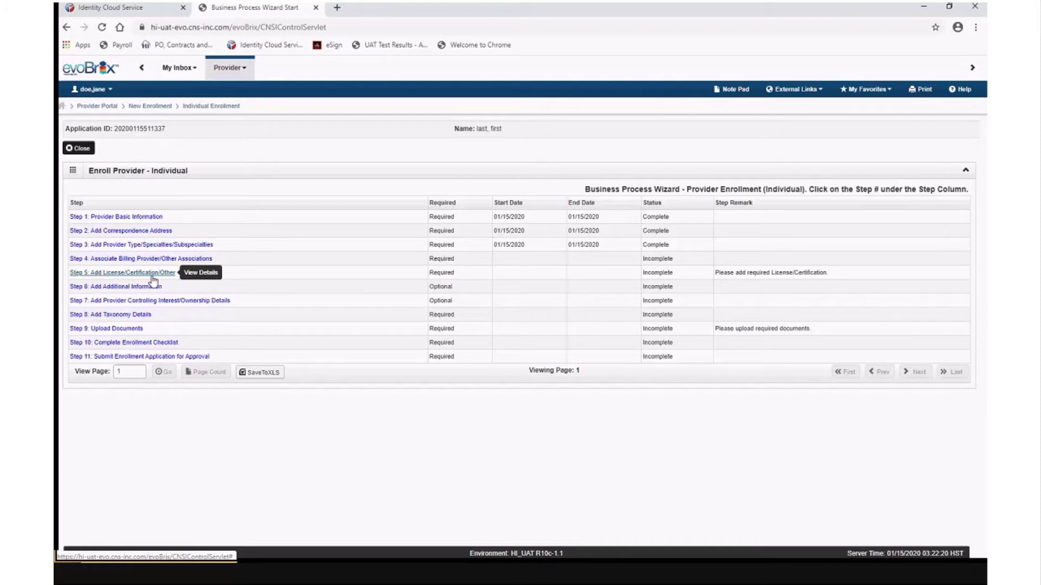
left_click(98, 259)
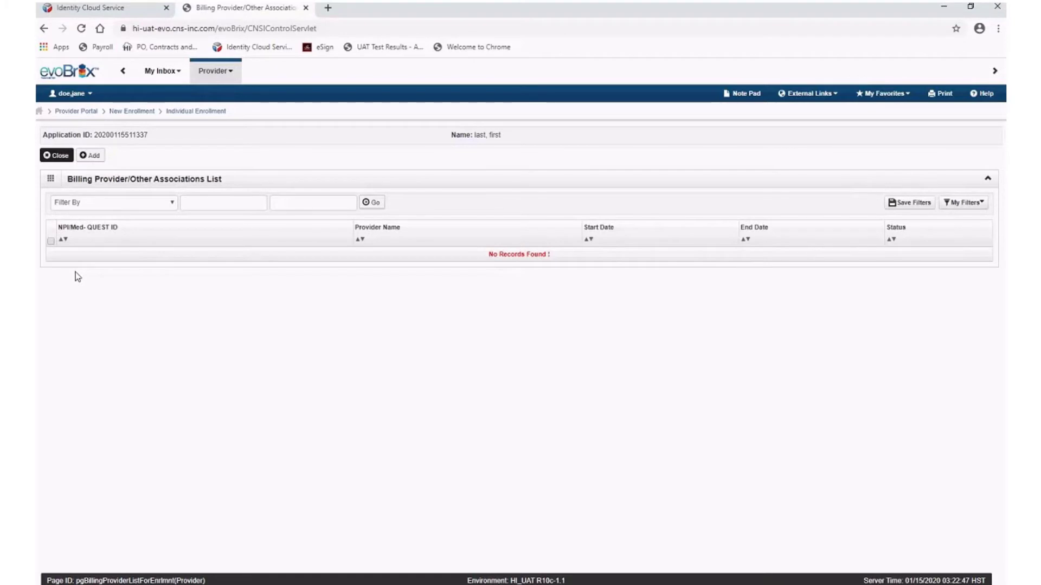
Associate a billing provider by its ID with start date 01/15/2020 and save it
left_click(90, 155)
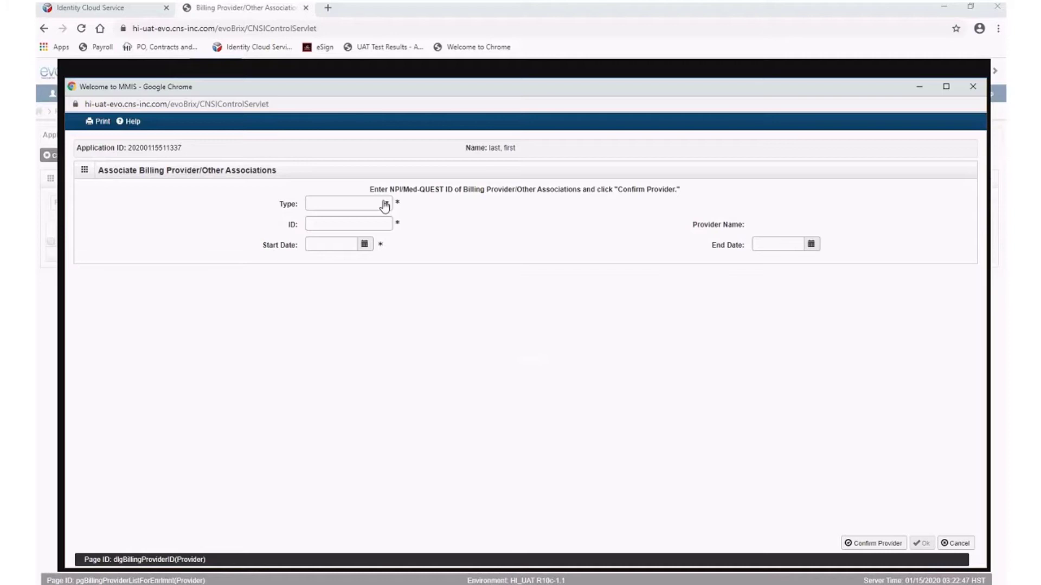
left_click(384, 205)
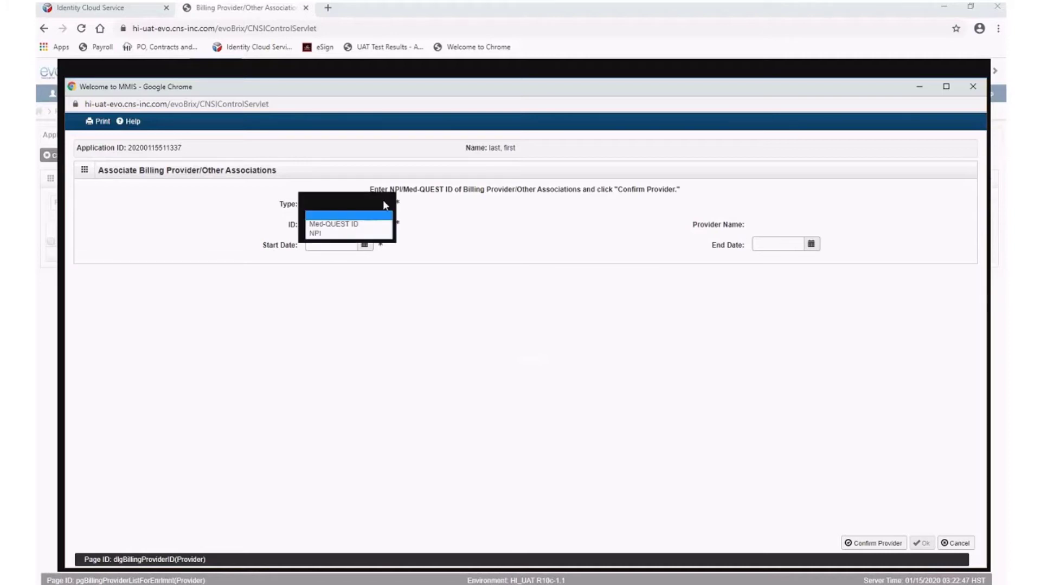
left_click(325, 233)
left_click(341, 227)
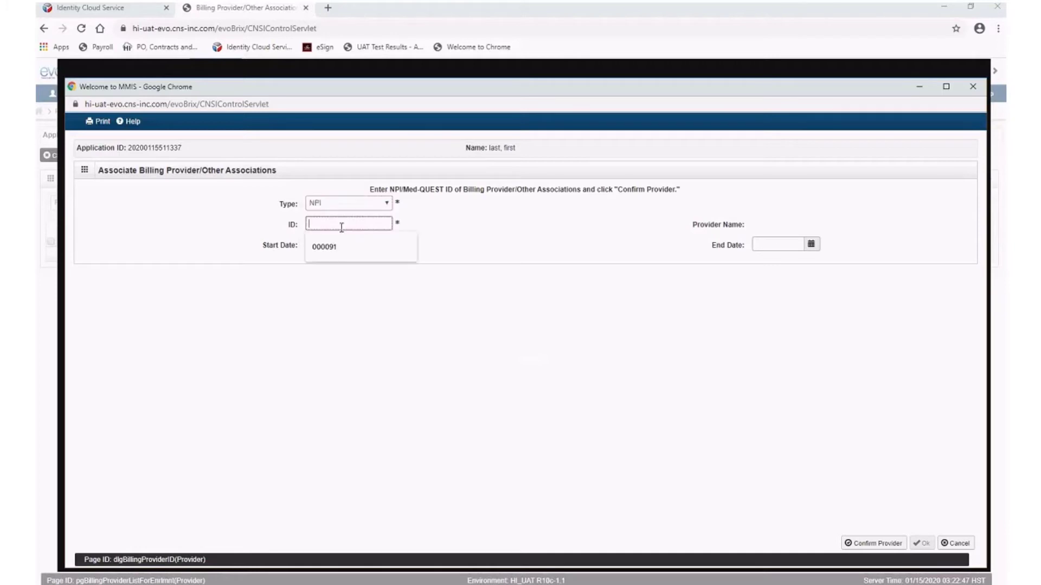
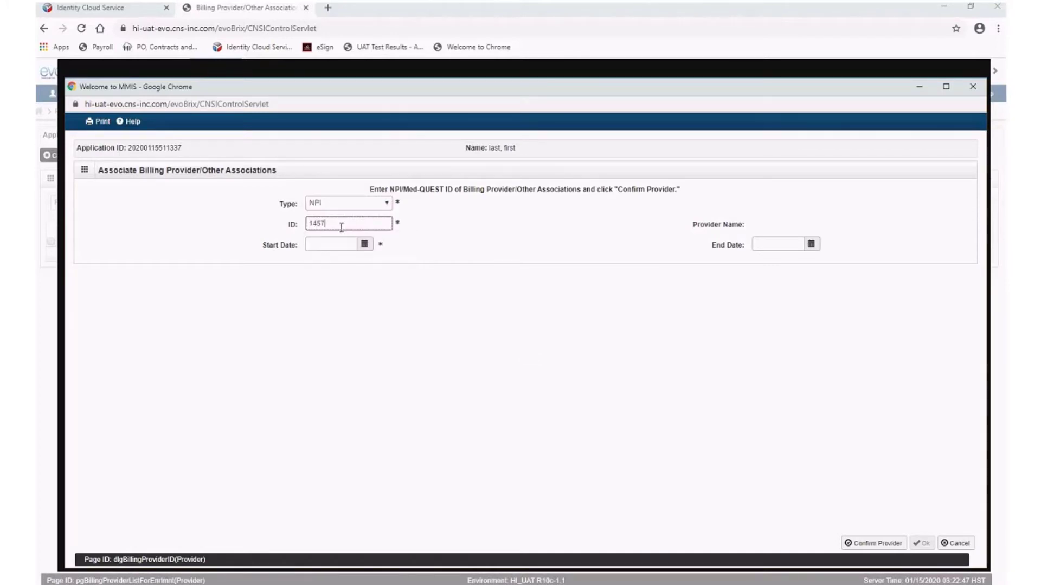
left_click(365, 245)
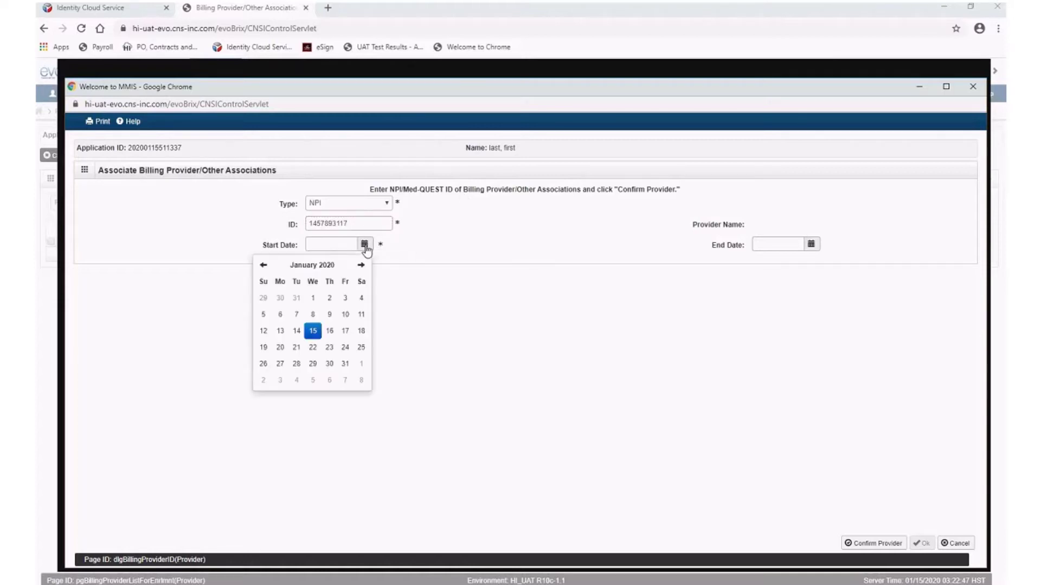
left_click(309, 331)
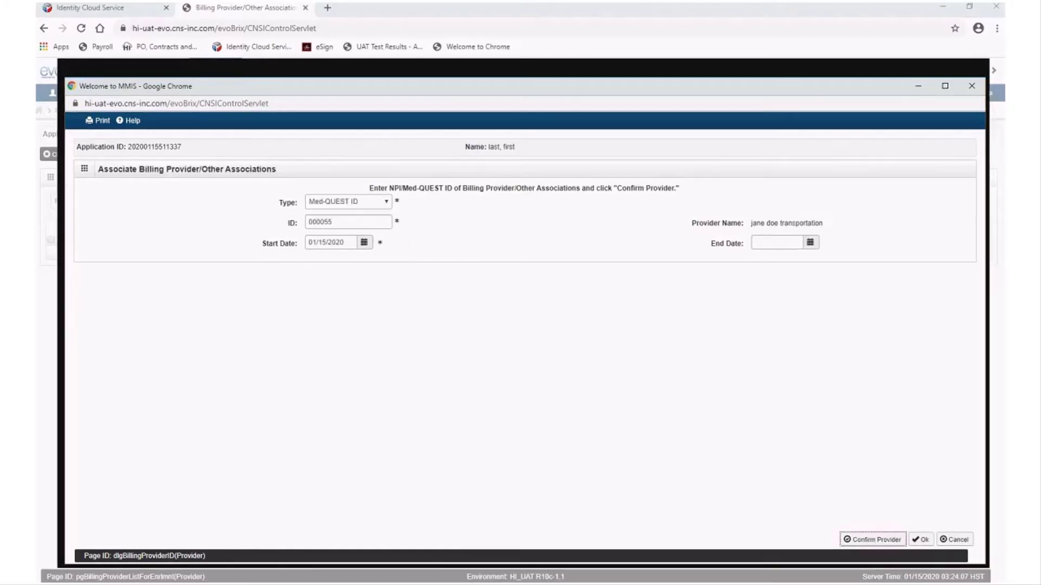
left_click(919, 541)
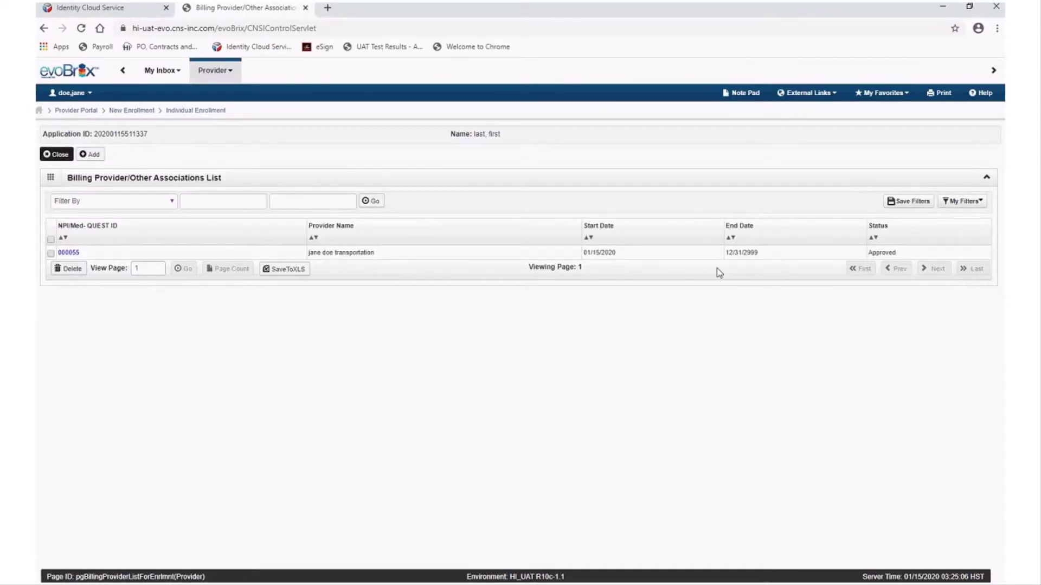
Leave the Billing Provider list and go to Step 5: Add License/Certification/Other
left_click(50, 158)
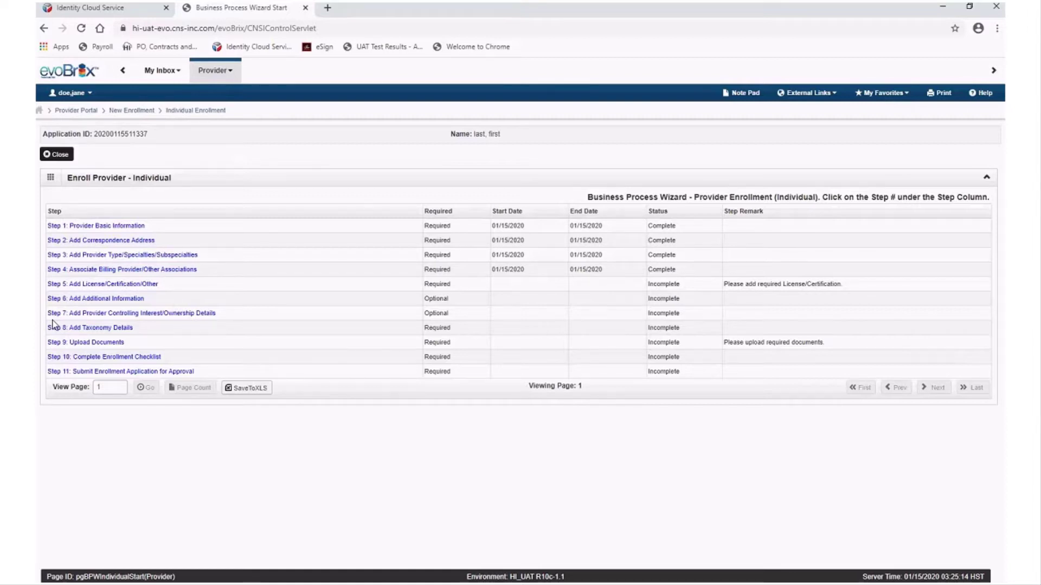
left_click(79, 284)
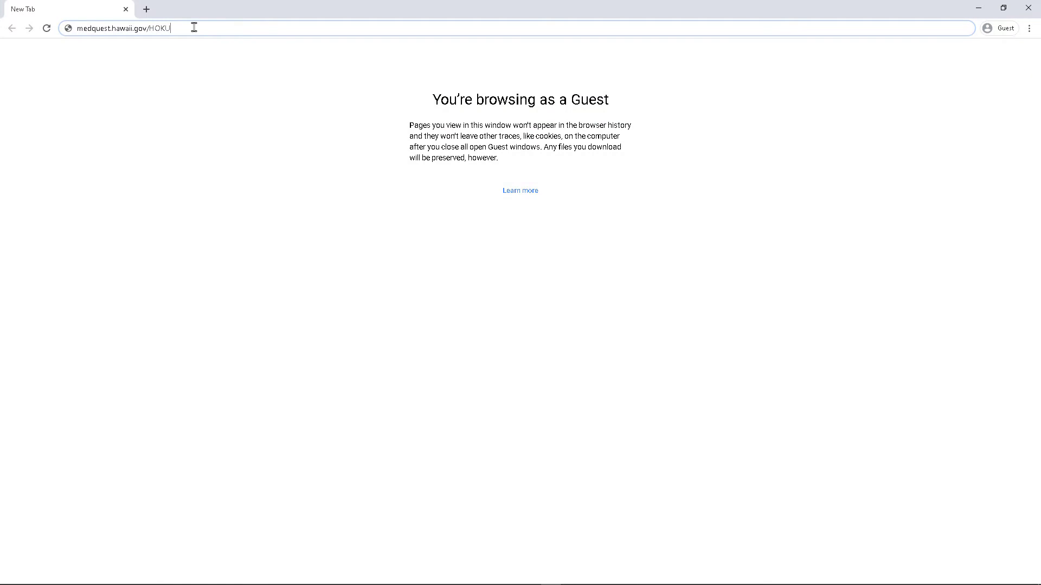
Load the Med-QUEST HOKU page, show its Resources, and scroll the Required and Optional Licenses PDF
key("Return")
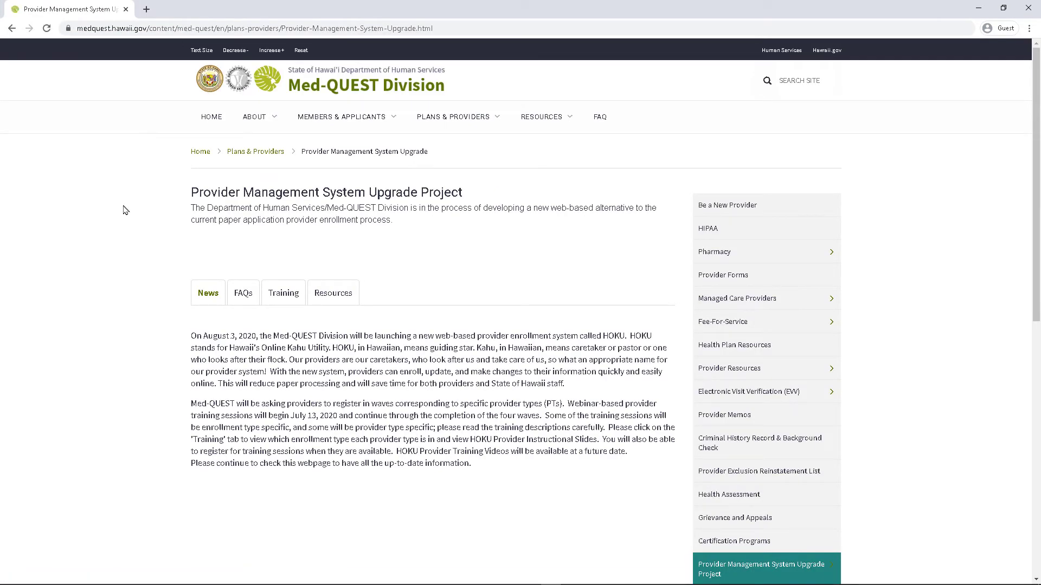
left_click(330, 298)
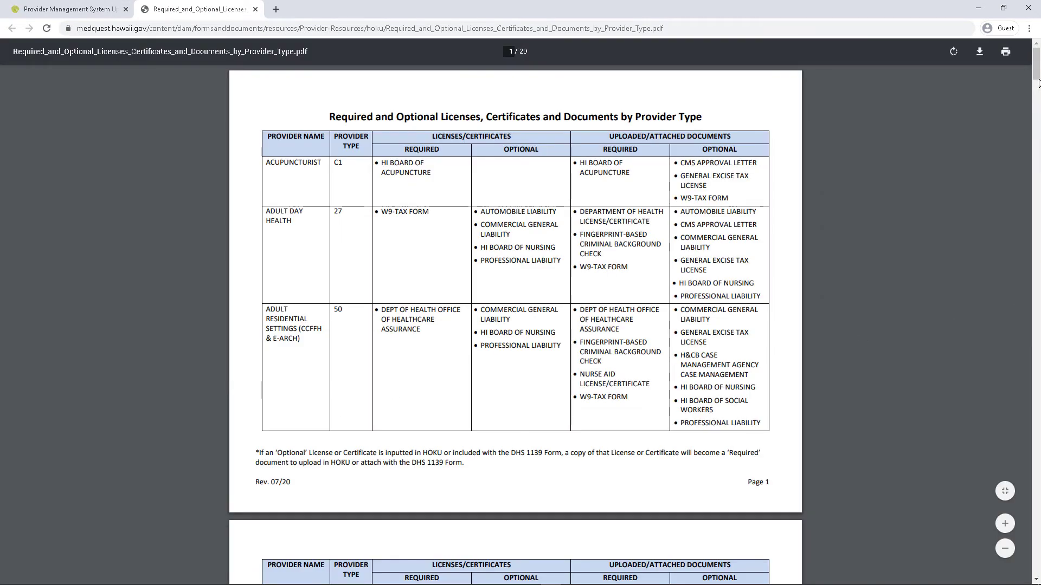
mouse_move(1037, 67)
left_mouse_down()
mouse_move(1037, 196)
mouse_move(1038, 64)
left_mouse_up()
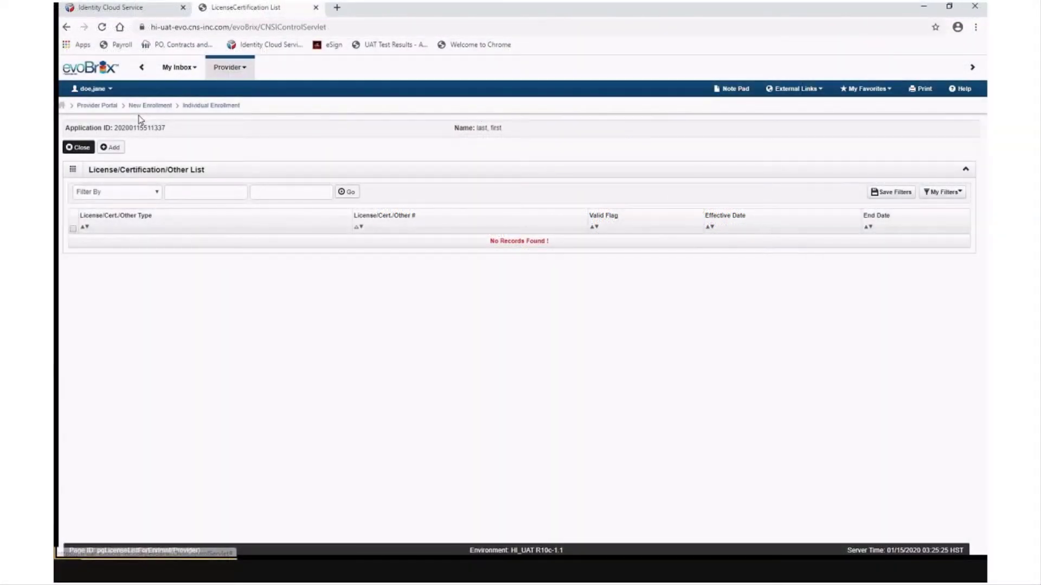
Start a new HI Board of Medical Examiners license and enter its license number
left_click(110, 147)
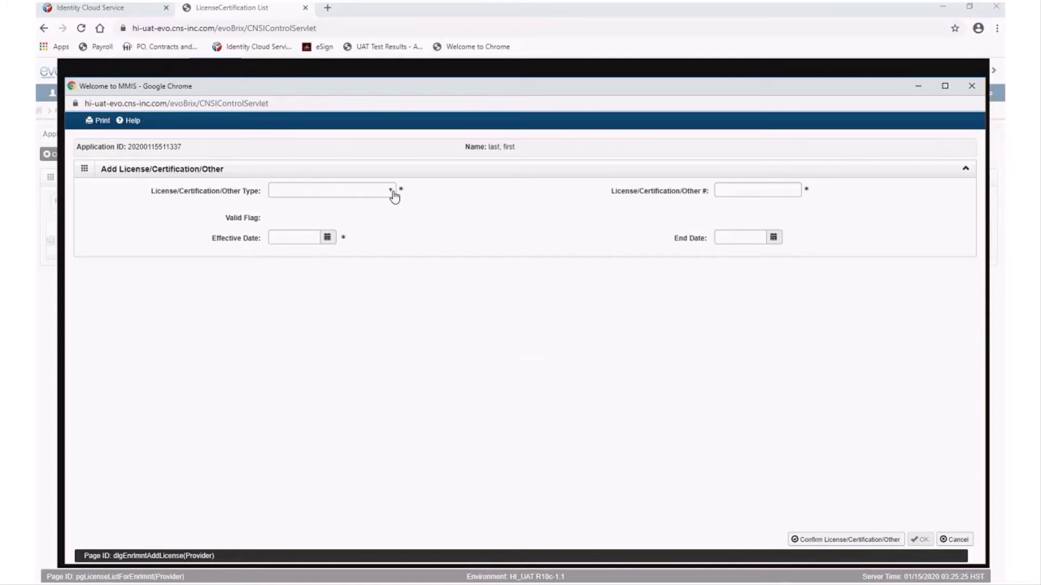
left_click(391, 191)
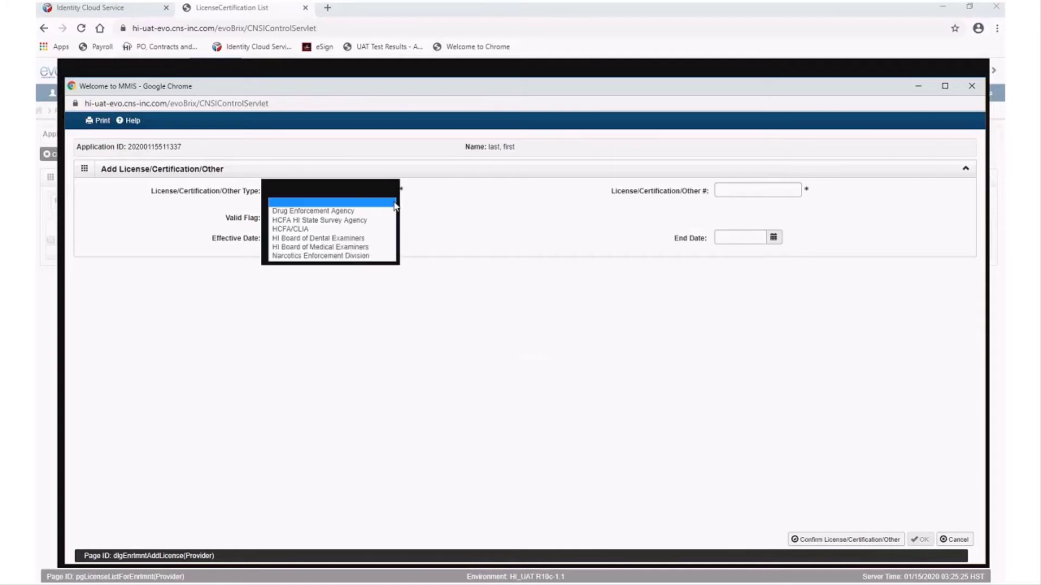
left_click(379, 247)
left_click(782, 193)
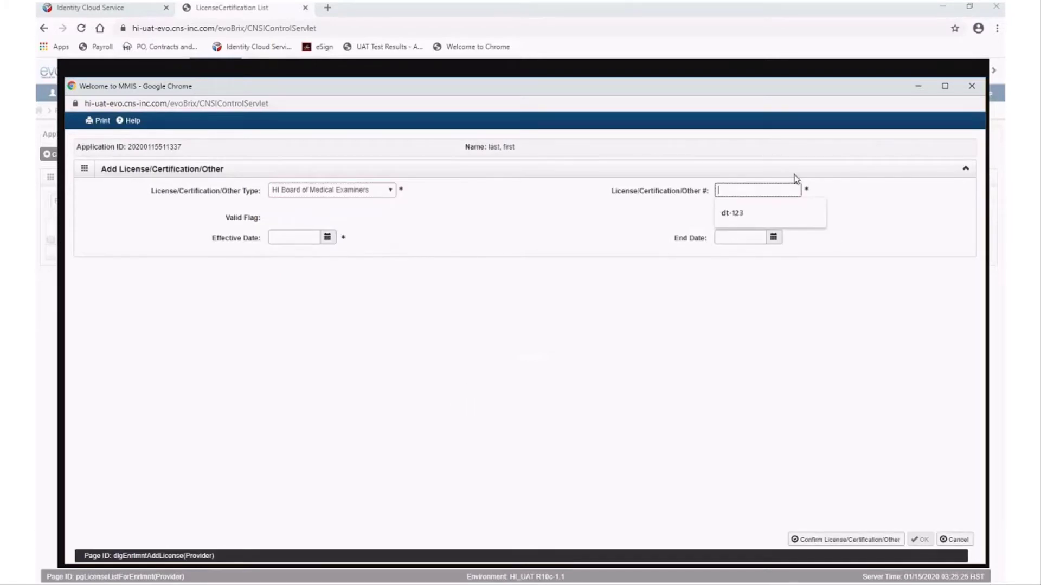
type("md-1234")
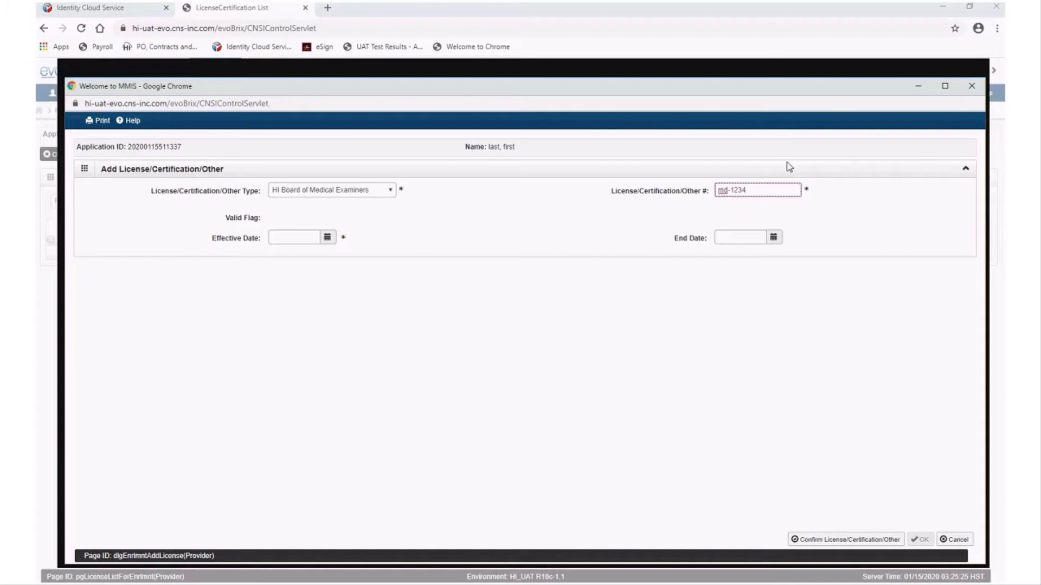
Give the license effective date 01/01/2020 and end date 01/31/2022, then confirm it
left_click(326, 240)
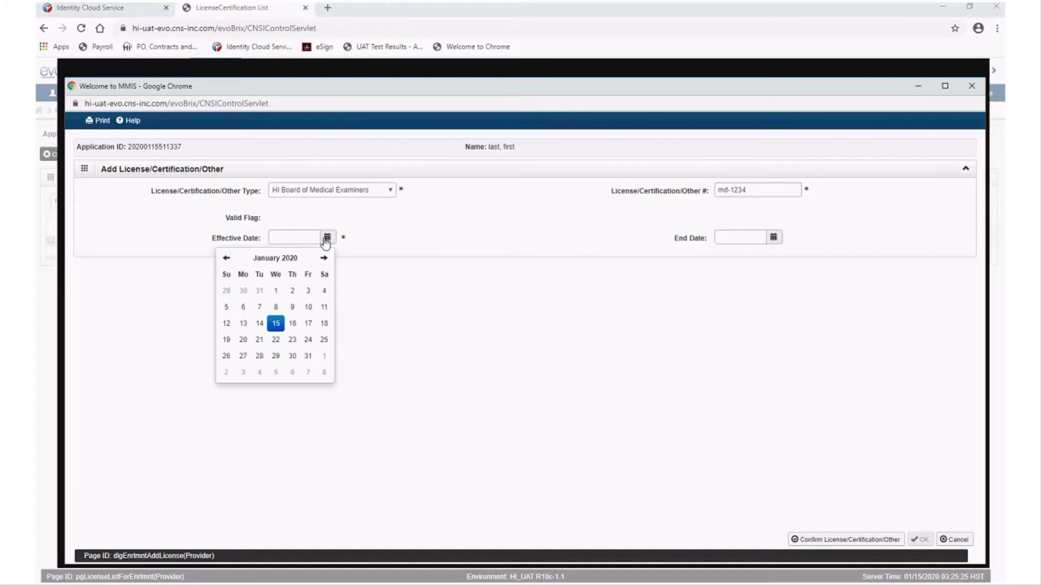
left_click(298, 239)
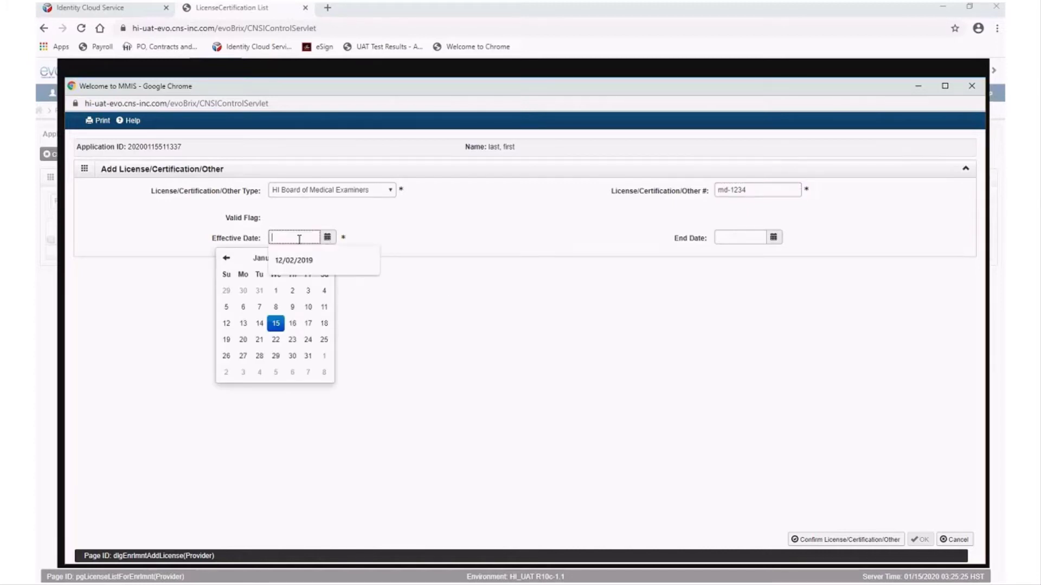
left_click(336, 133)
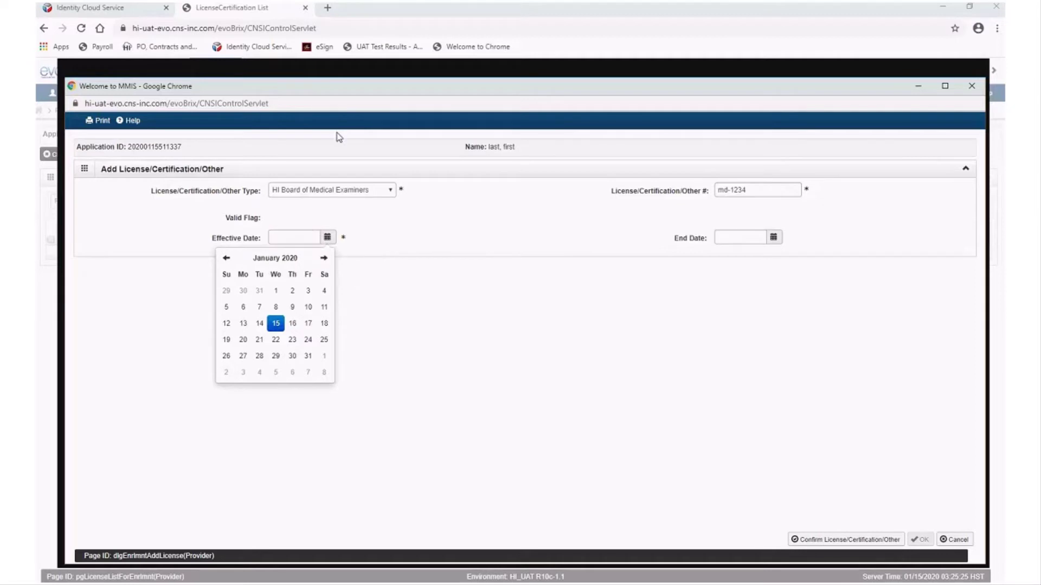
left_click(275, 290)
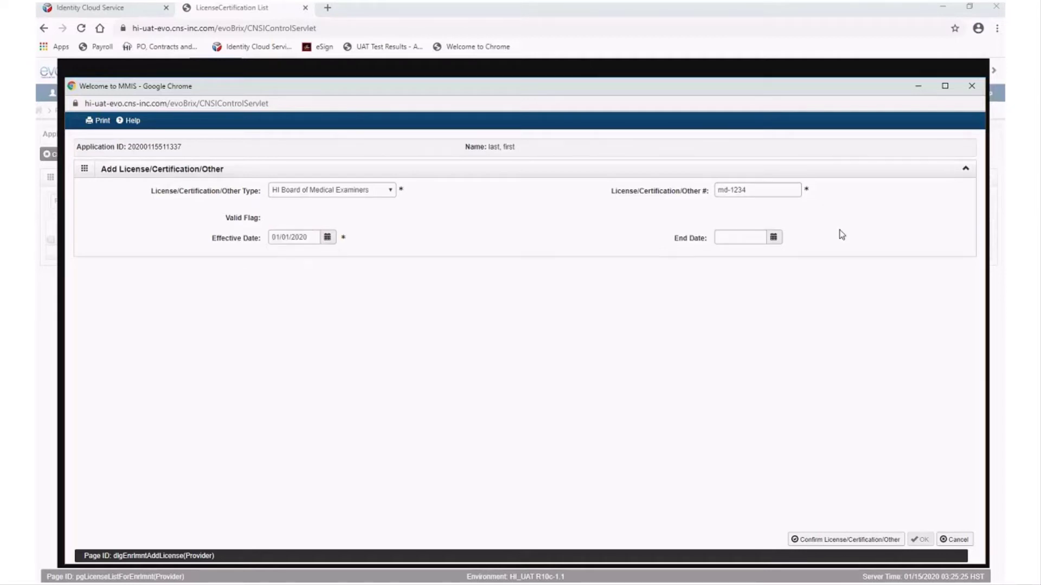
left_click(773, 239)
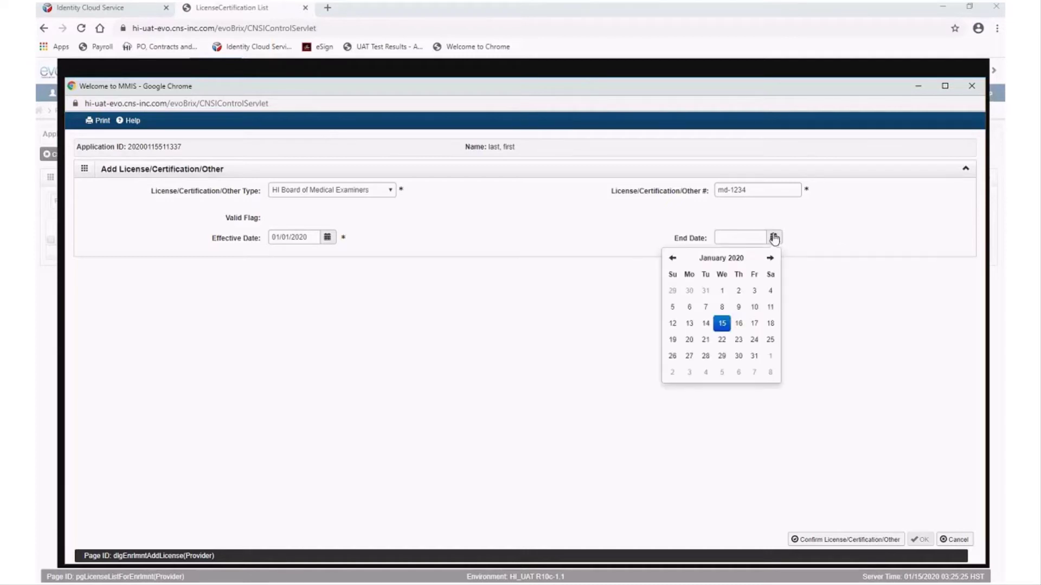
left_click(733, 258)
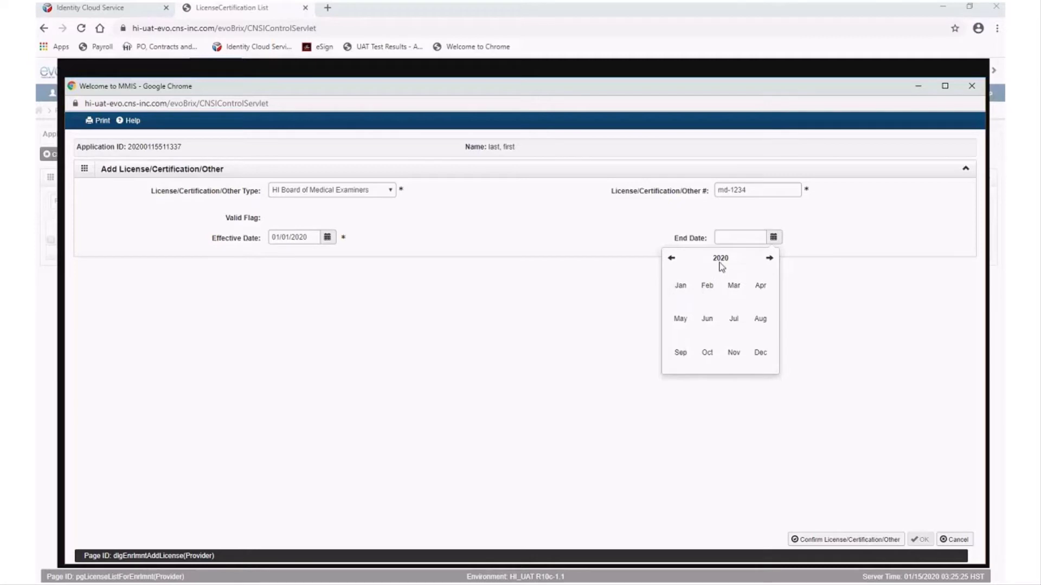
left_click(723, 260)
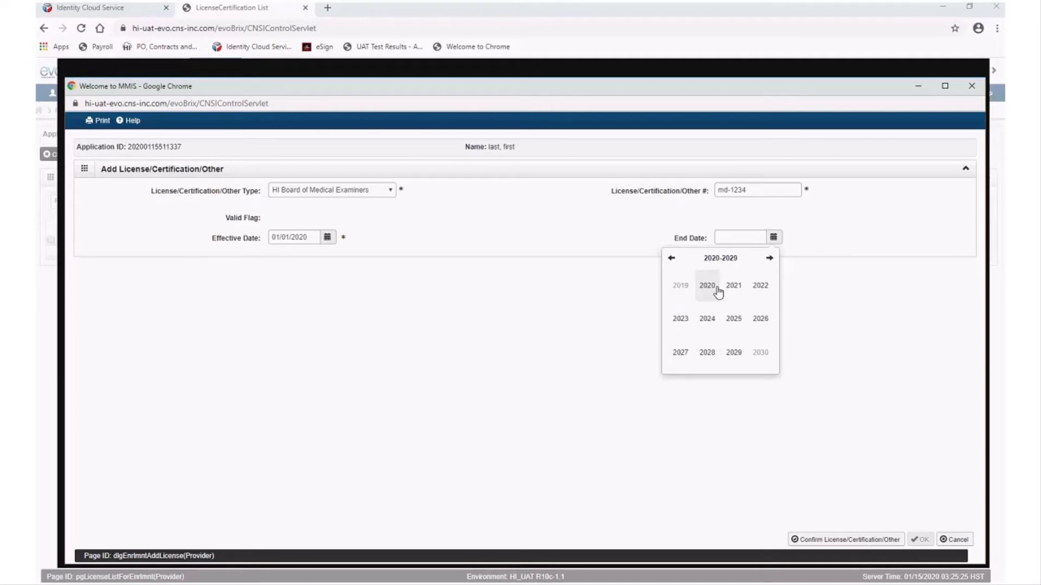
left_click(760, 285)
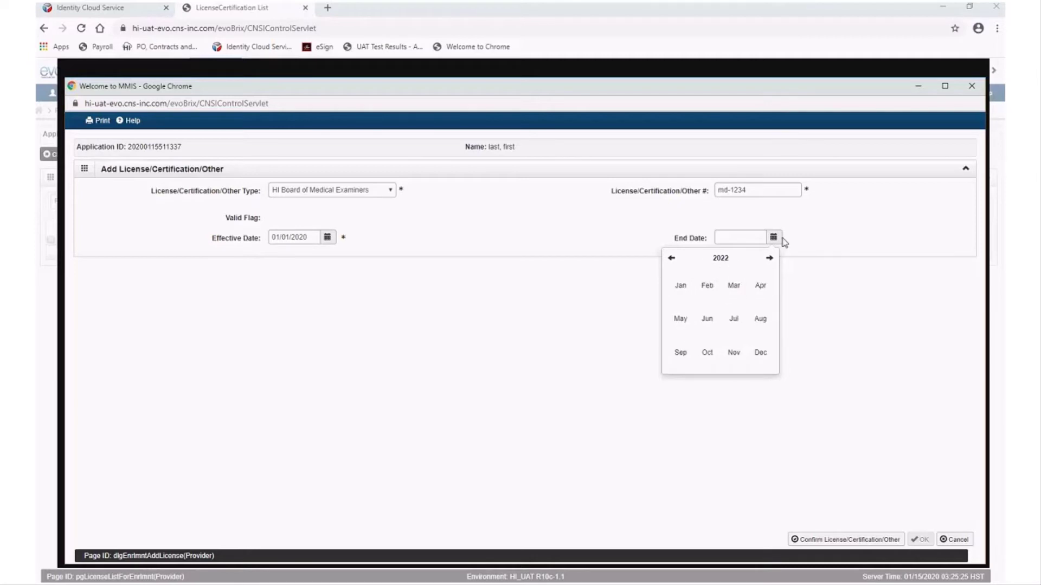
left_click(680, 287)
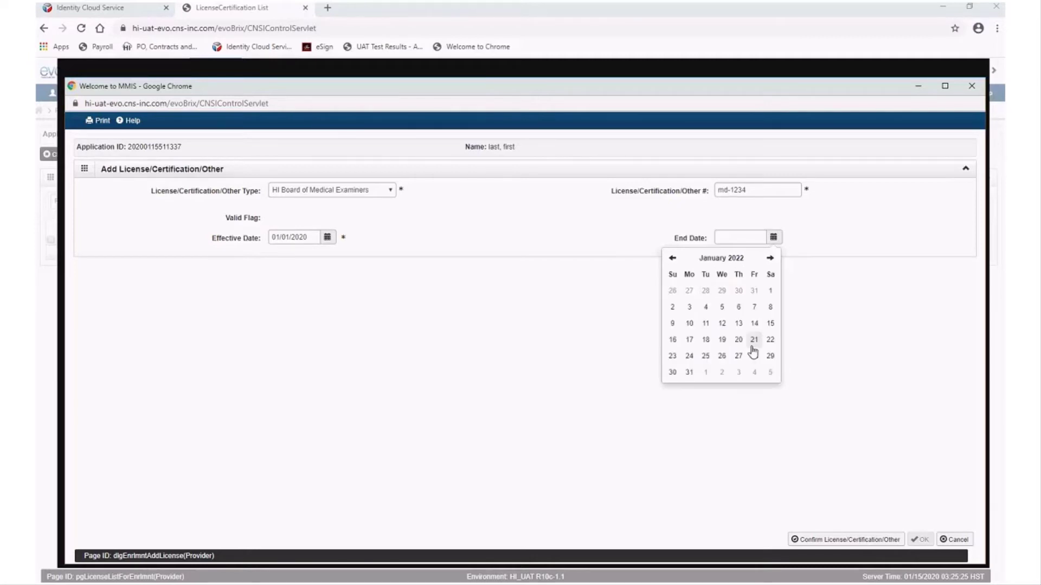
left_click(689, 372)
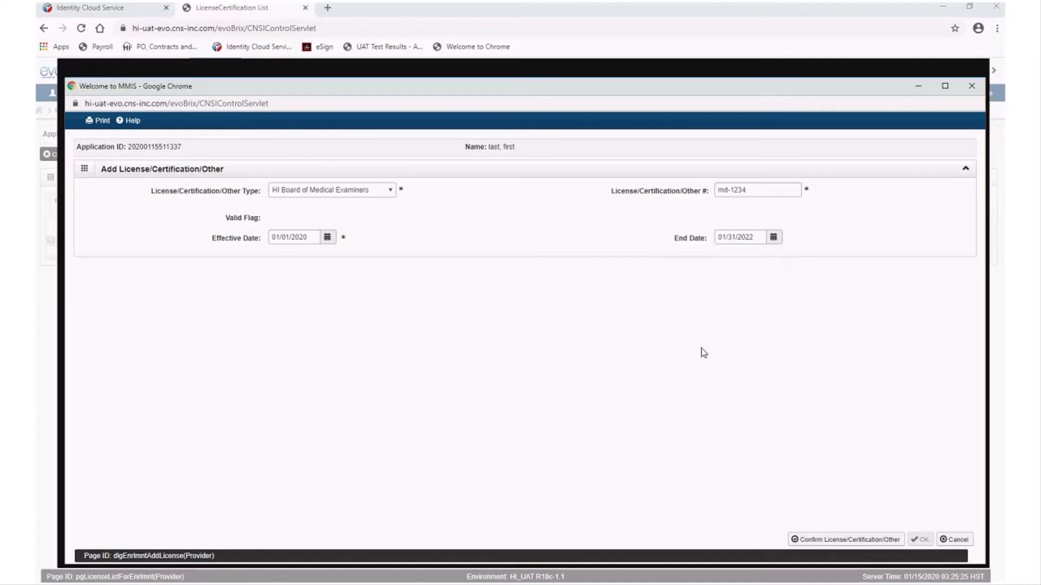
left_click(892, 542)
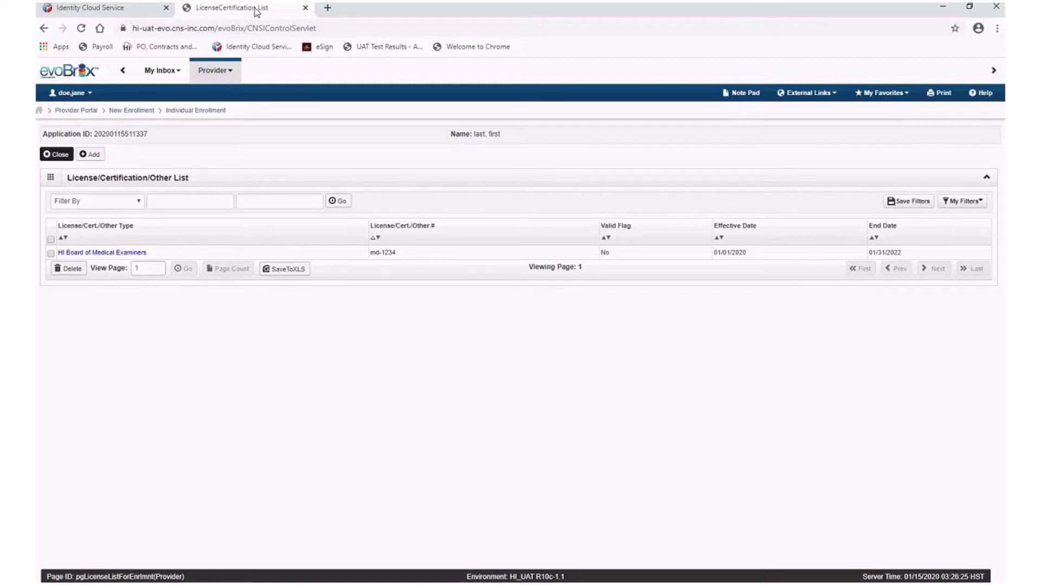
Add a Drug Enforcement Agency license with its number, effective 01/01/2020, saving despite the validation warning
left_click(90, 155)
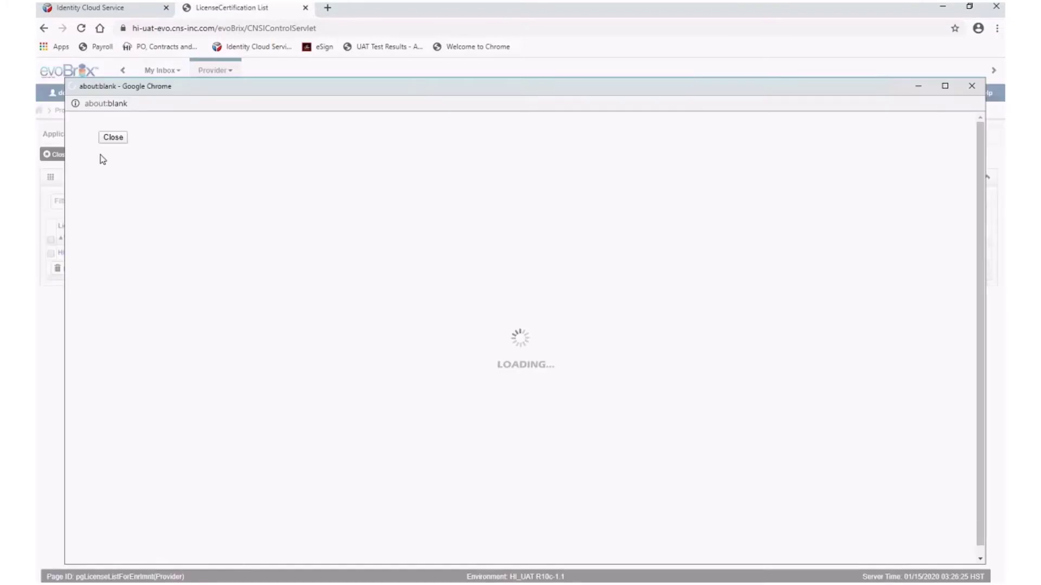
left_click(381, 196)
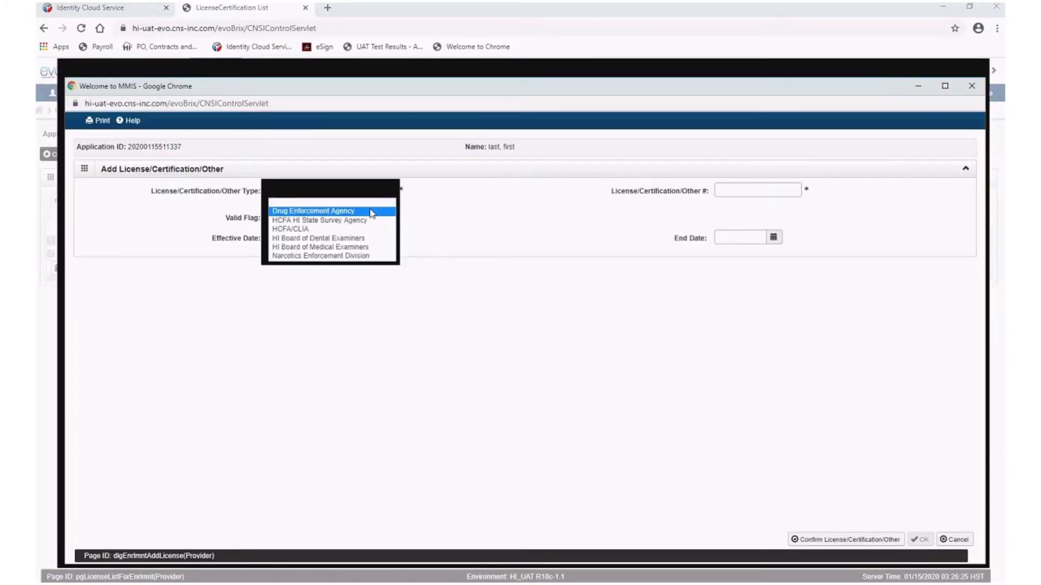
left_click(372, 214)
left_click(745, 191)
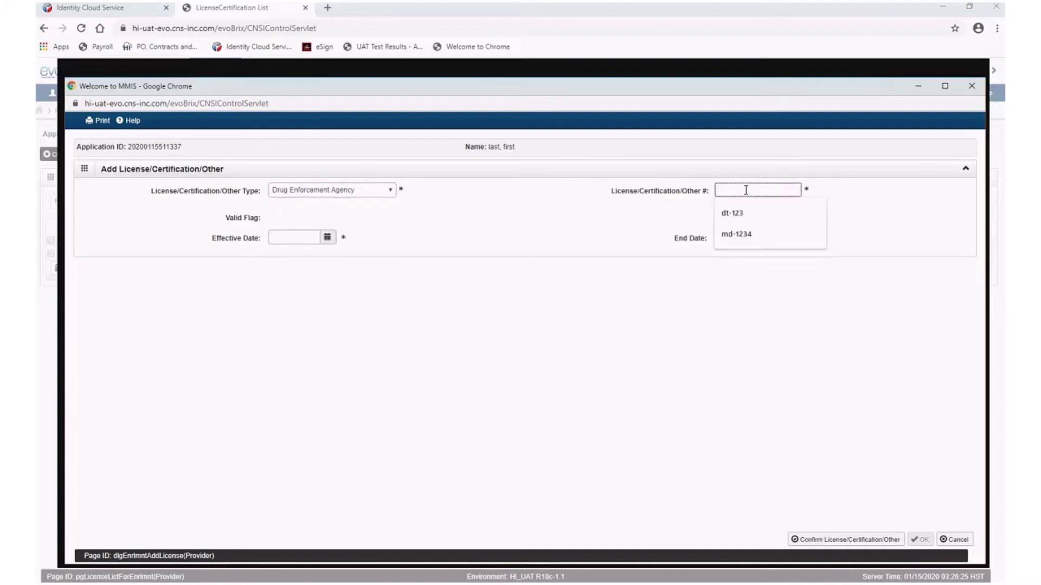
type("fs")
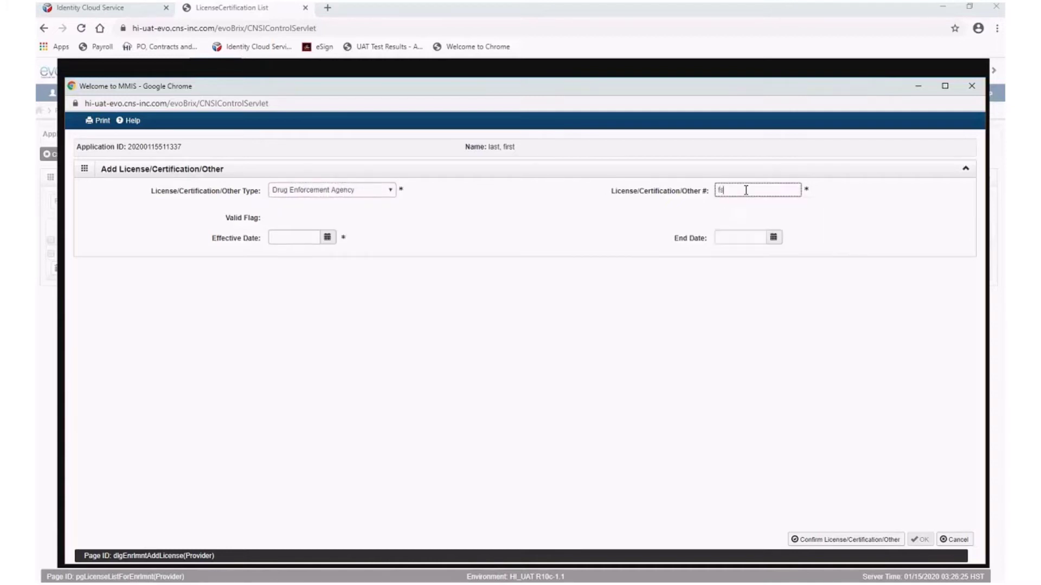
type("123456")
left_click(327, 238)
left_click(277, 293)
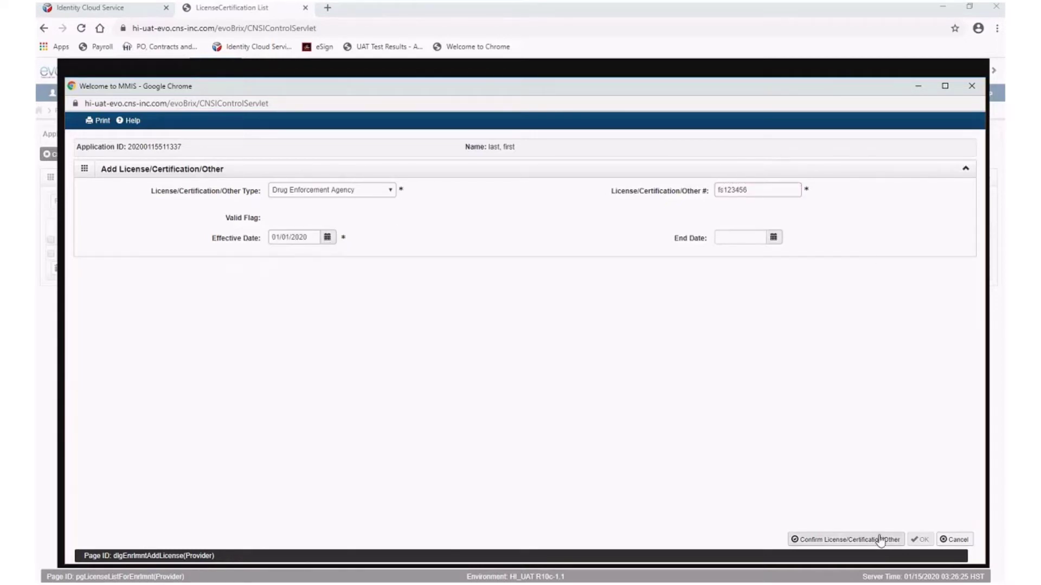
left_click(879, 540)
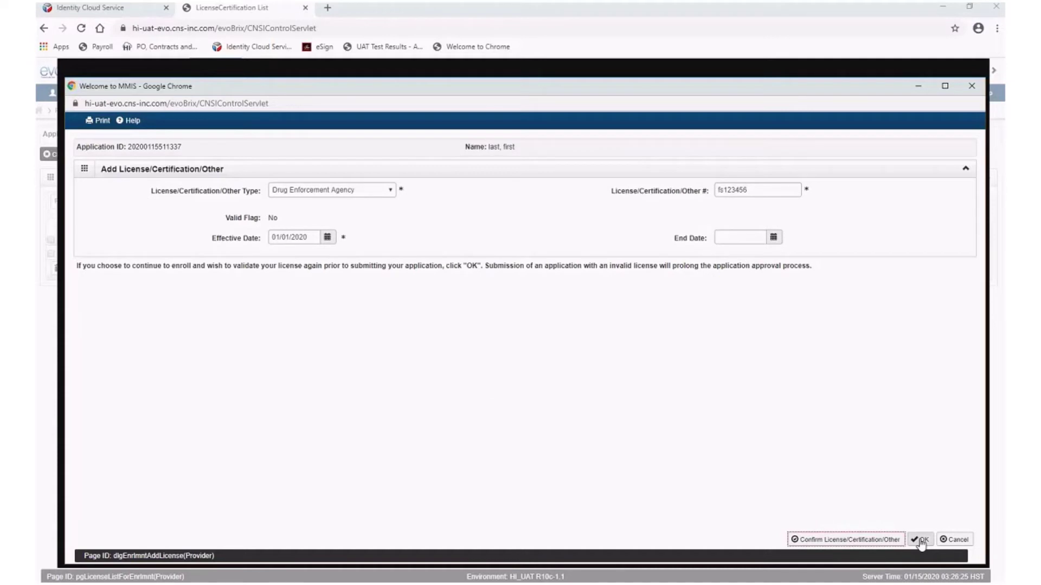
left_click(920, 540)
left_click(99, 157)
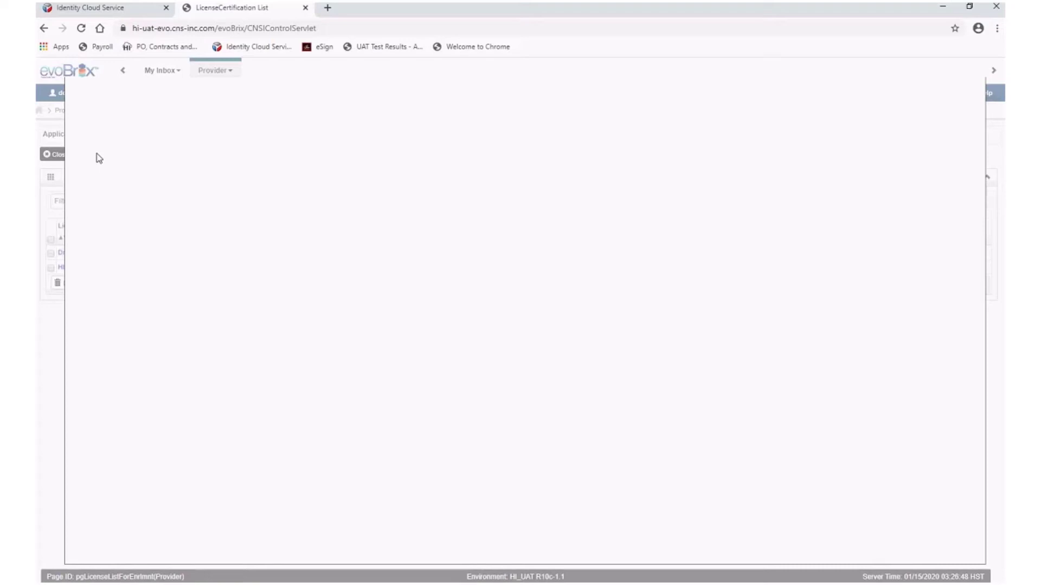
Add a Narcotics Enforcement Division licence with its number, effective 01/01/2020
left_click(330, 191)
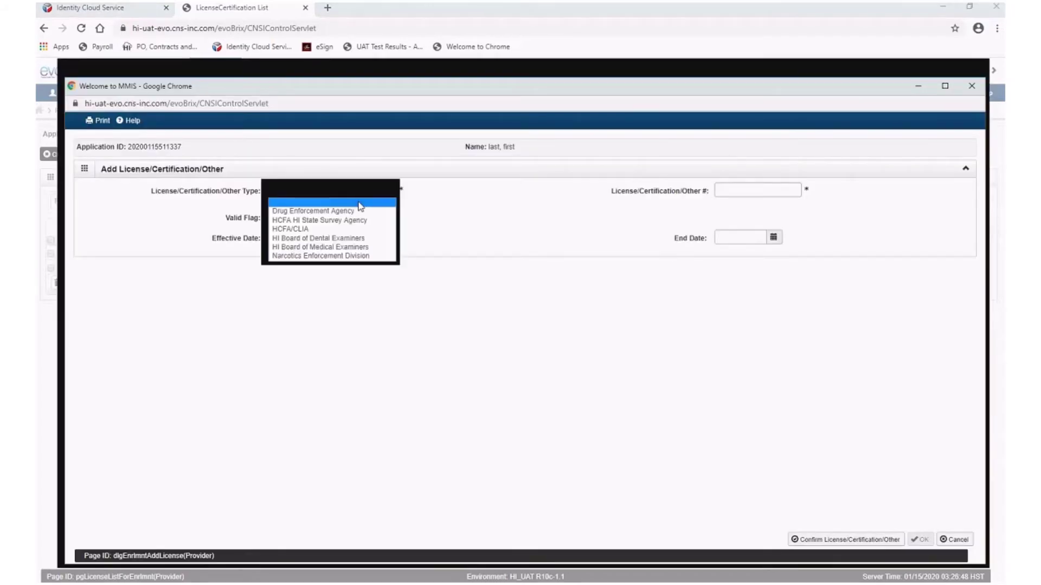
left_click(373, 257)
left_click(783, 191)
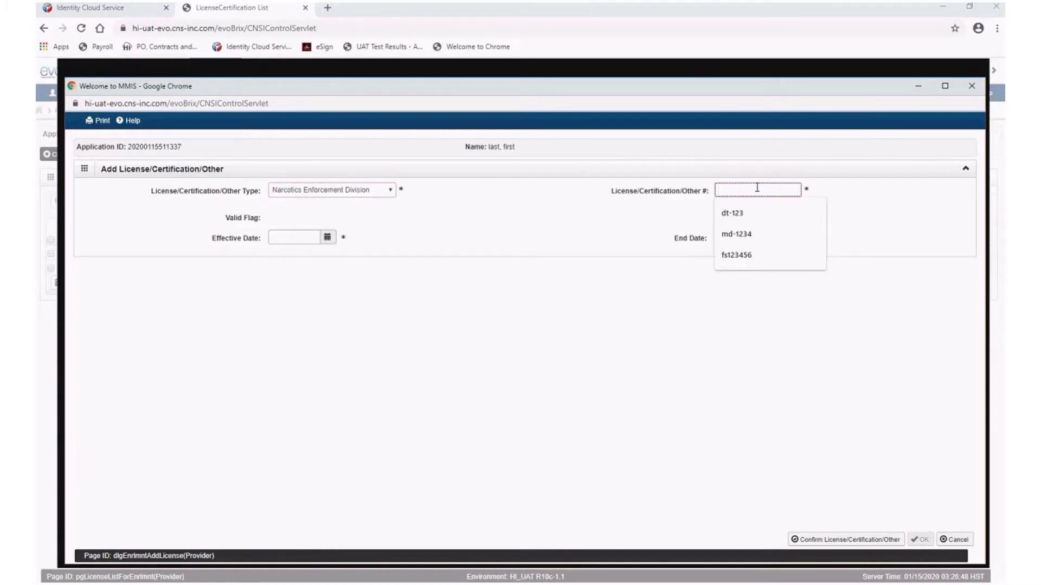
type("e10234")
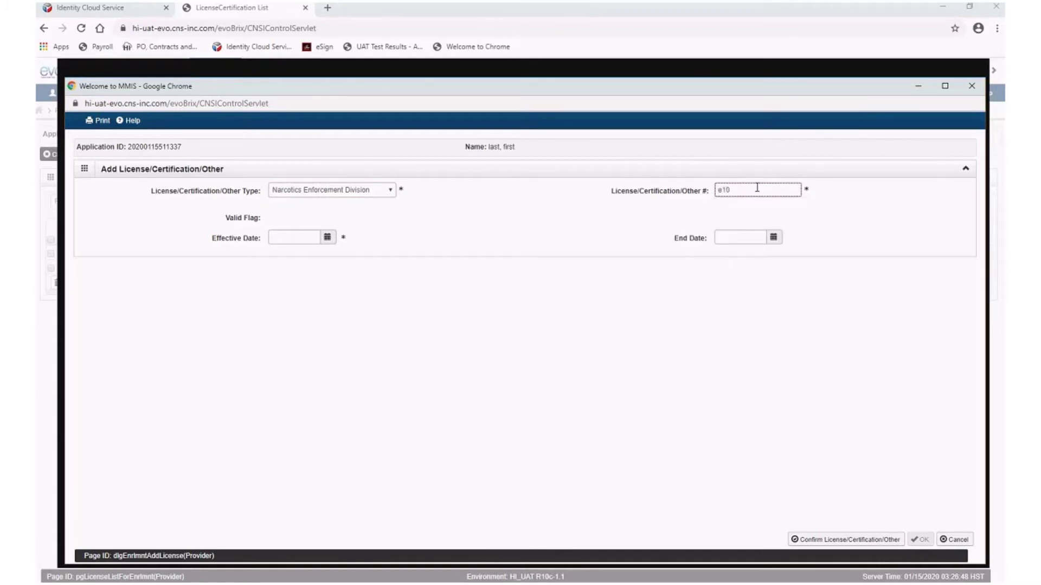
left_click(326, 240)
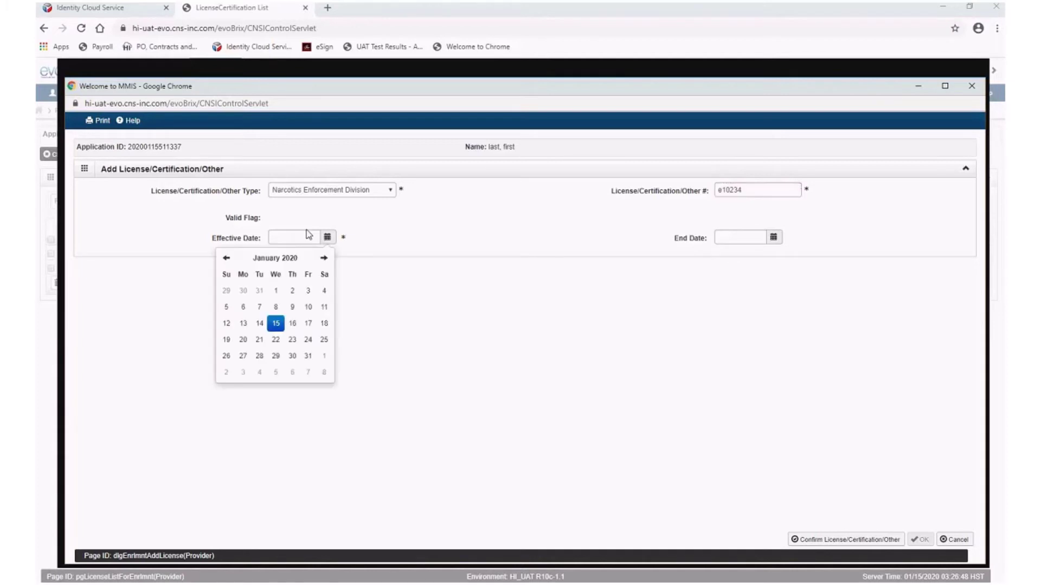
left_click(276, 293)
left_click(895, 541)
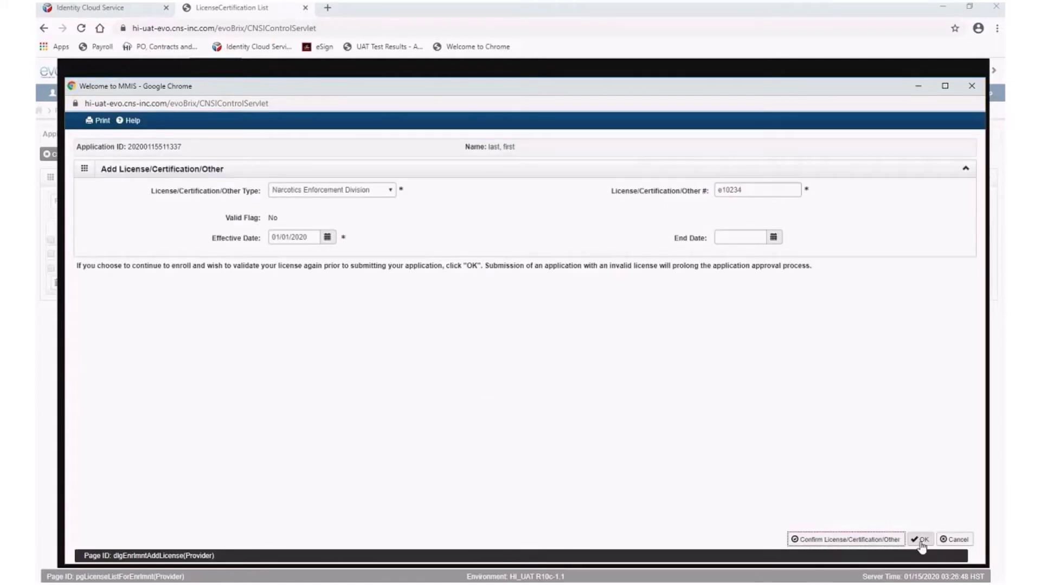
left_click(921, 540)
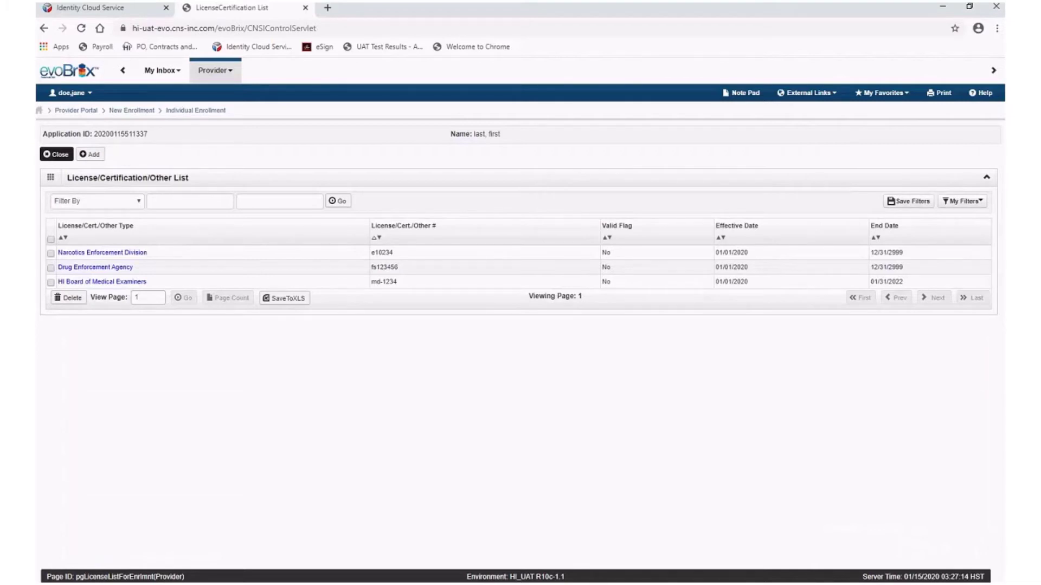
left_click(60, 155)
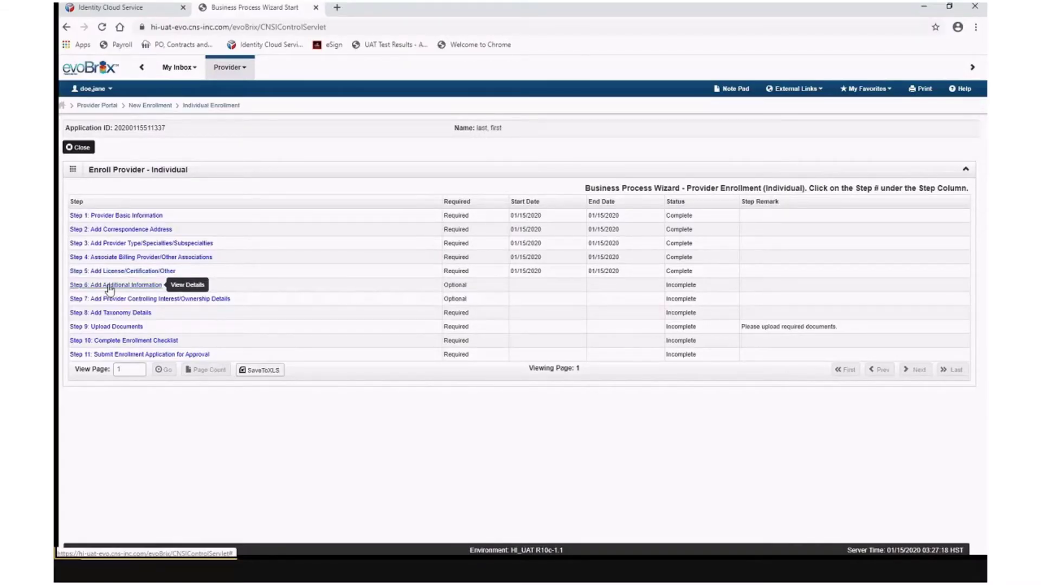
In Step 6, add an authorized representative's first and last name with start date 01/15/2020
left_click(109, 285)
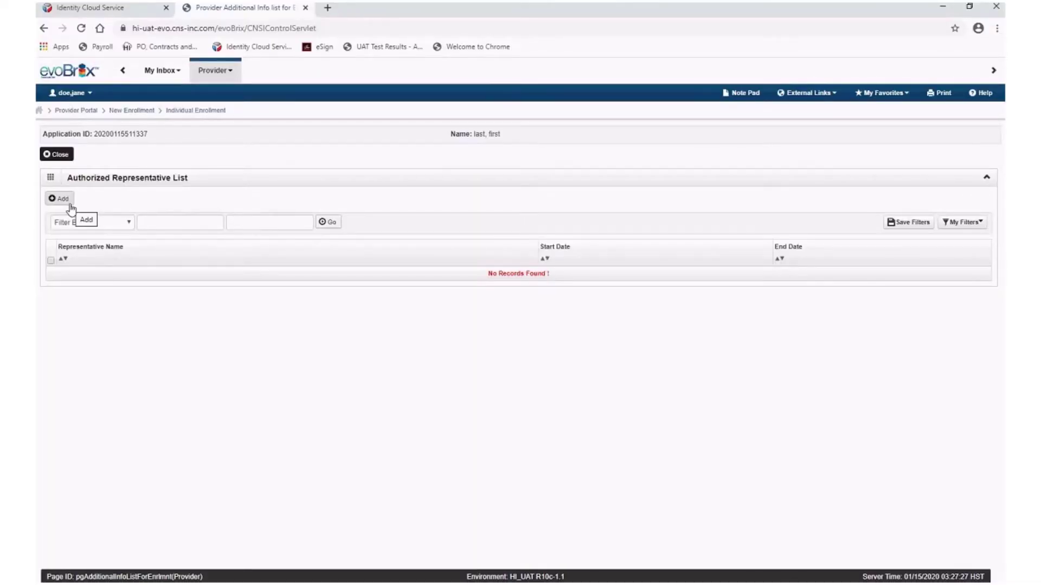
left_click(59, 199)
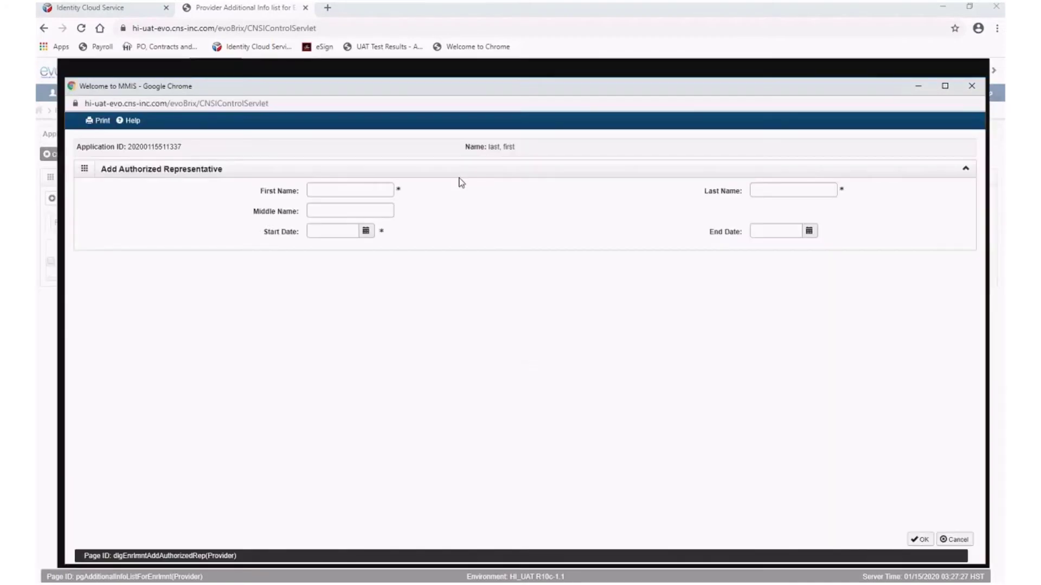
left_click(369, 187)
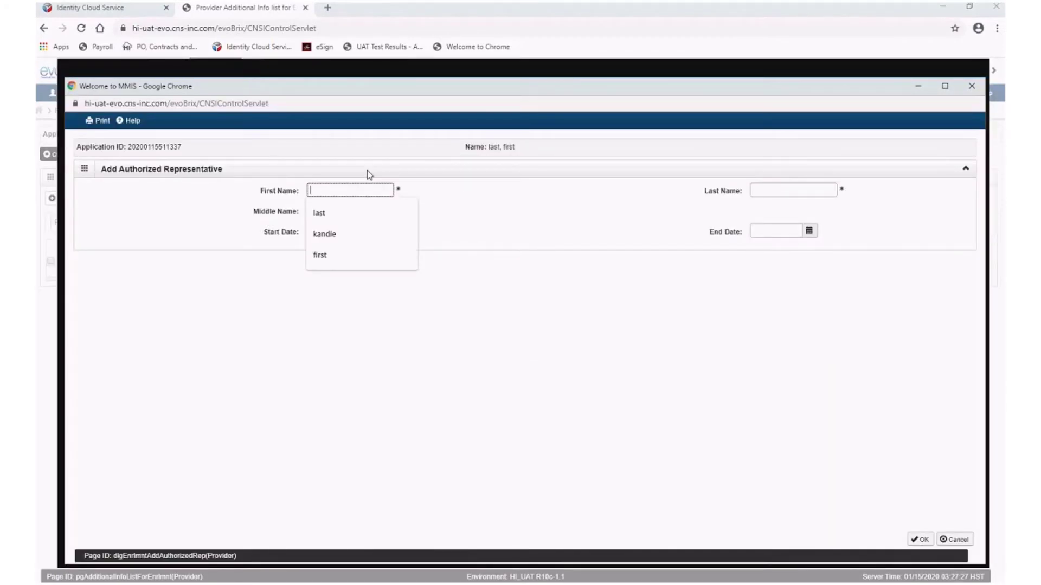
type("jane")
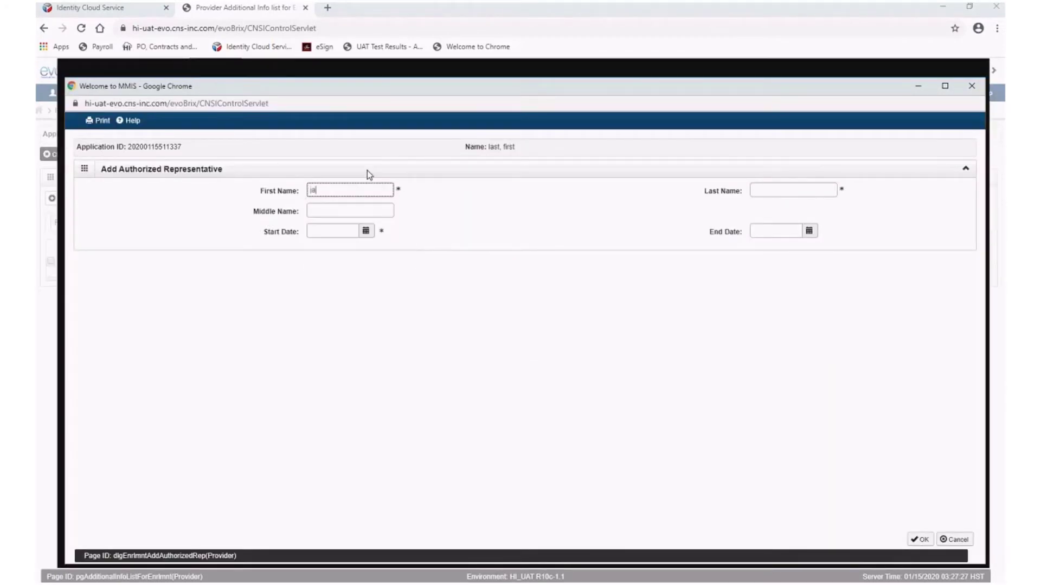
key("Tab")
type("doe")
key("Tab")
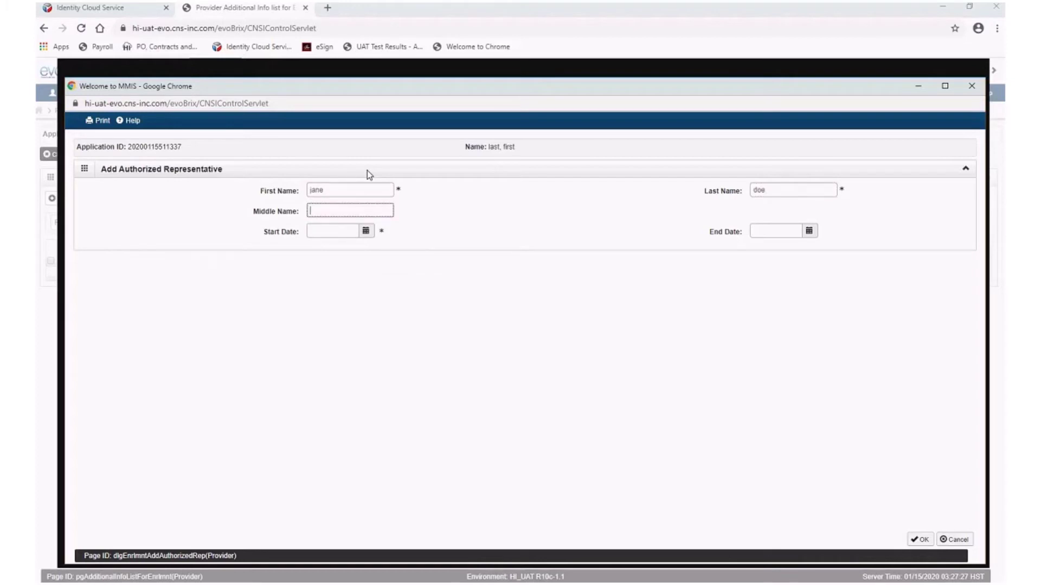
left_click(365, 231)
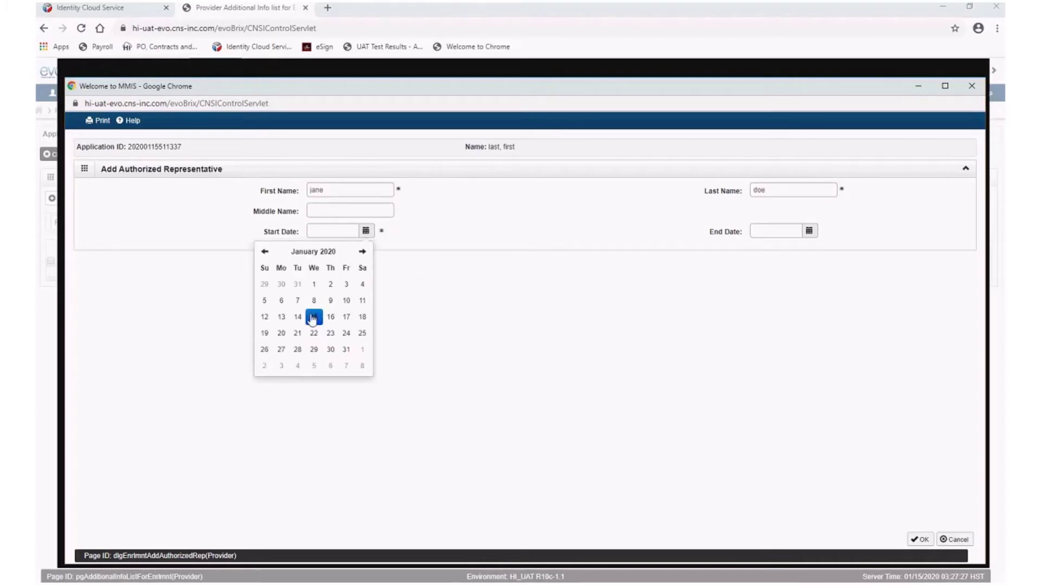
left_click(315, 310)
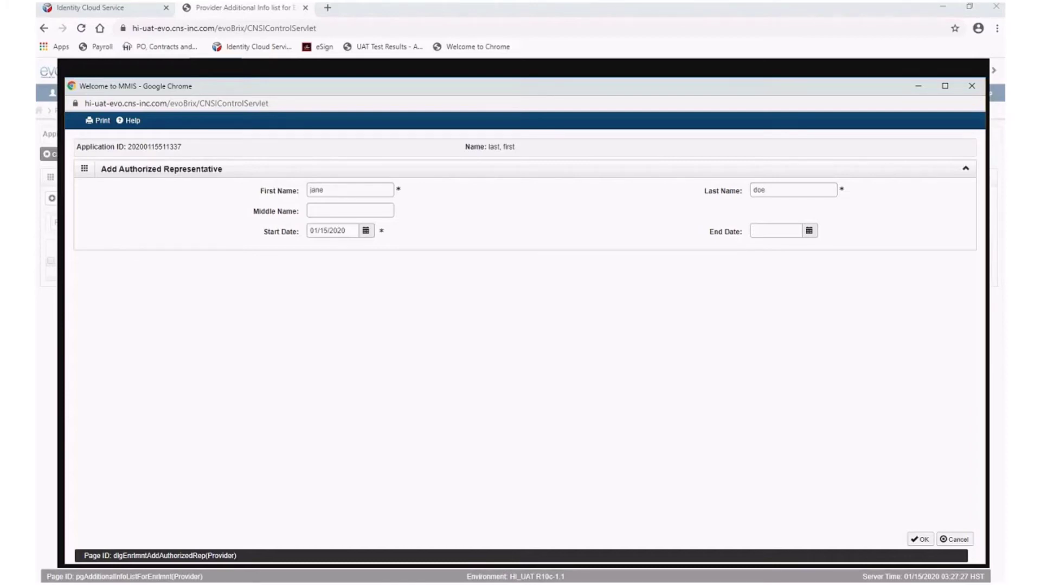
left_click(921, 540)
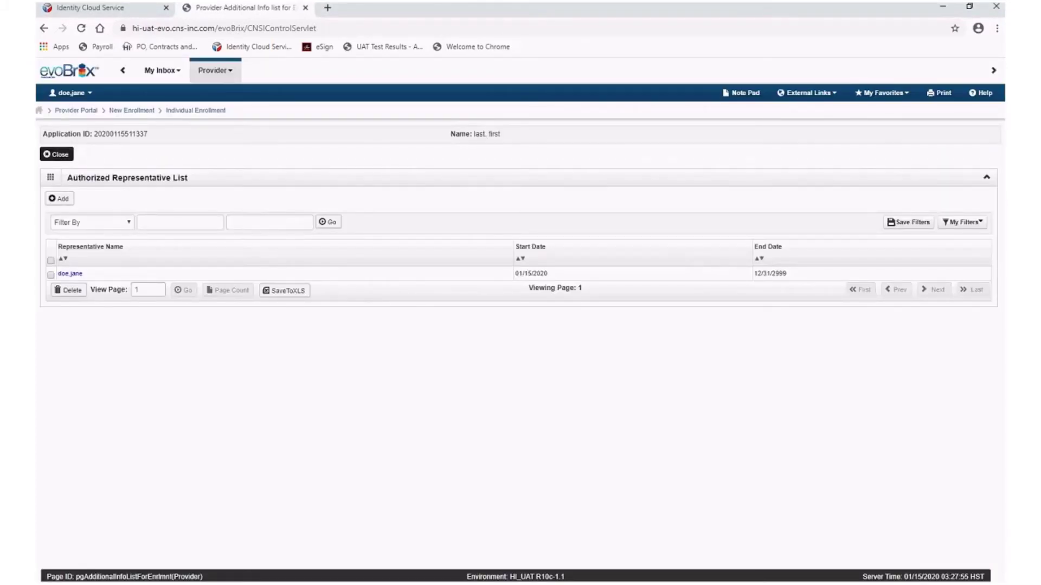
left_click(57, 155)
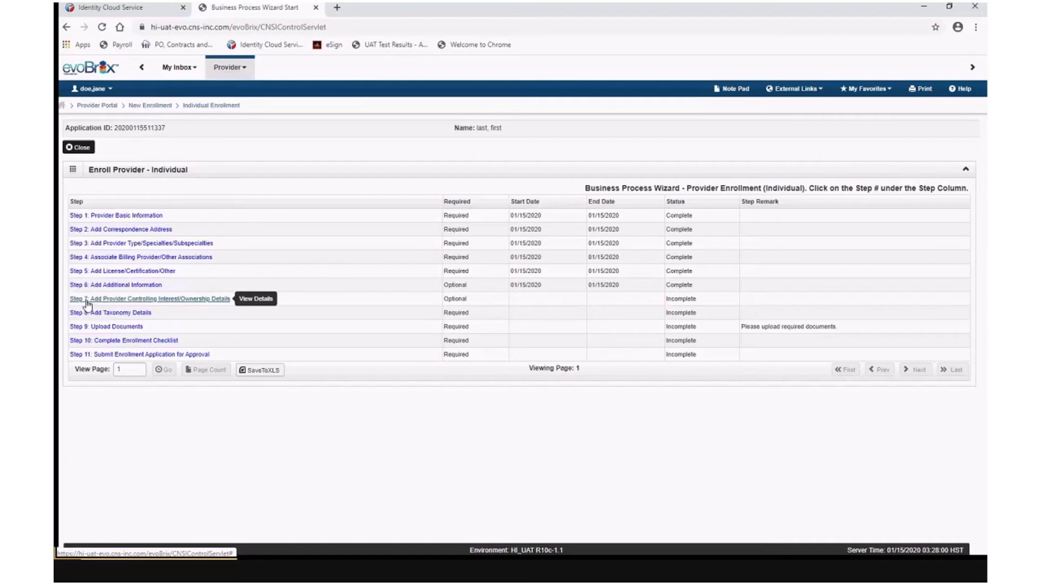
View the Step 7 controlling interest/ownership page, then return to the wizard
left_click(87, 303)
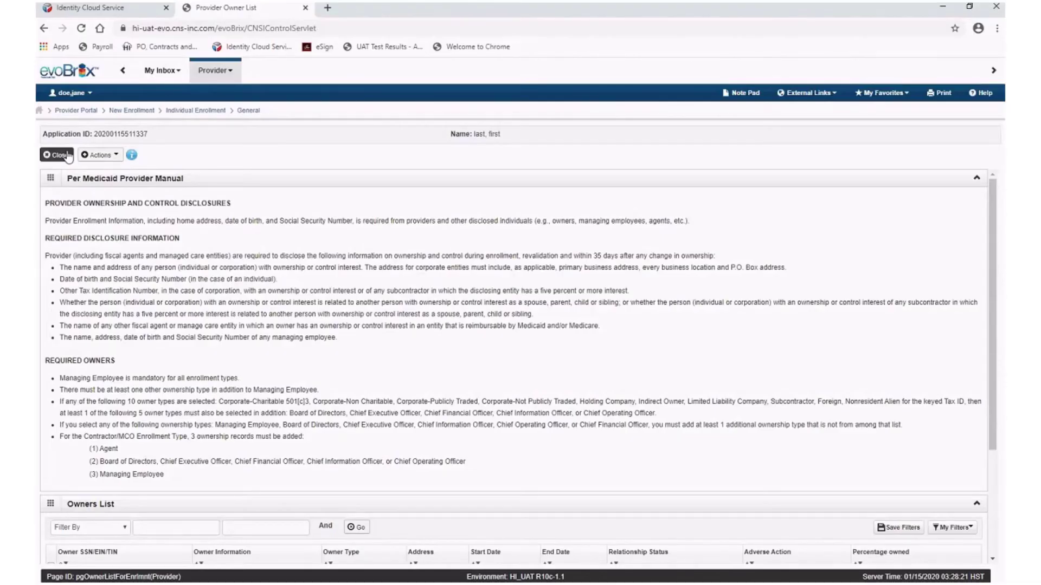
left_click(57, 155)
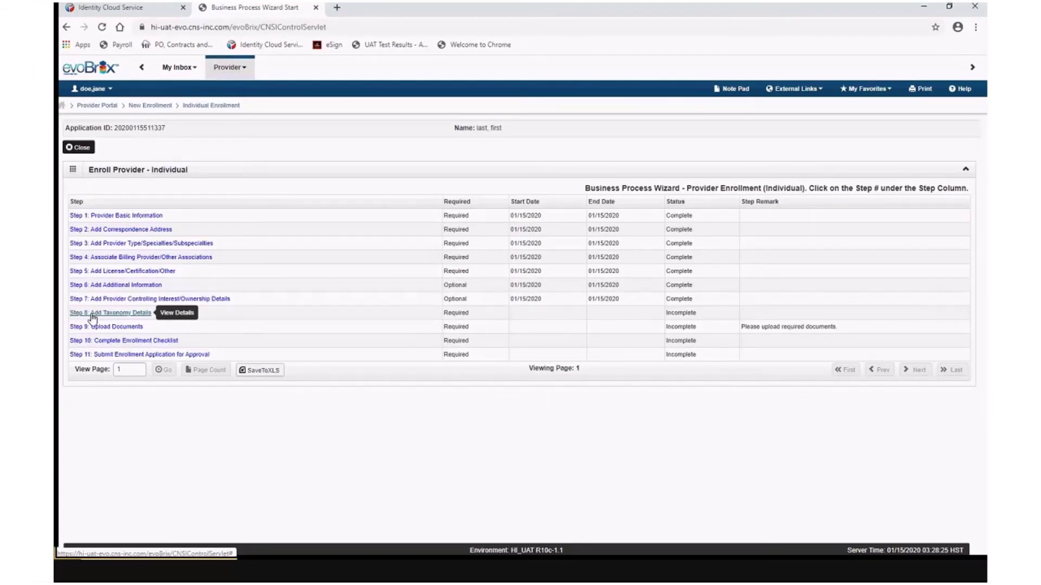
left_click(92, 317)
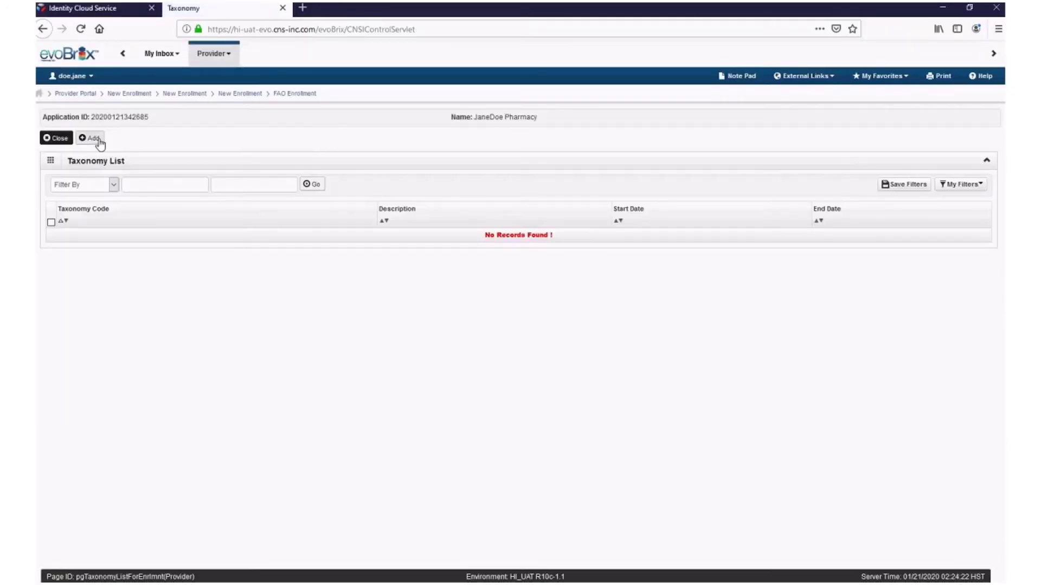
Start a new Step 8 taxonomy entry and bring up the NUCC taxonomy code list
left_click(100, 143)
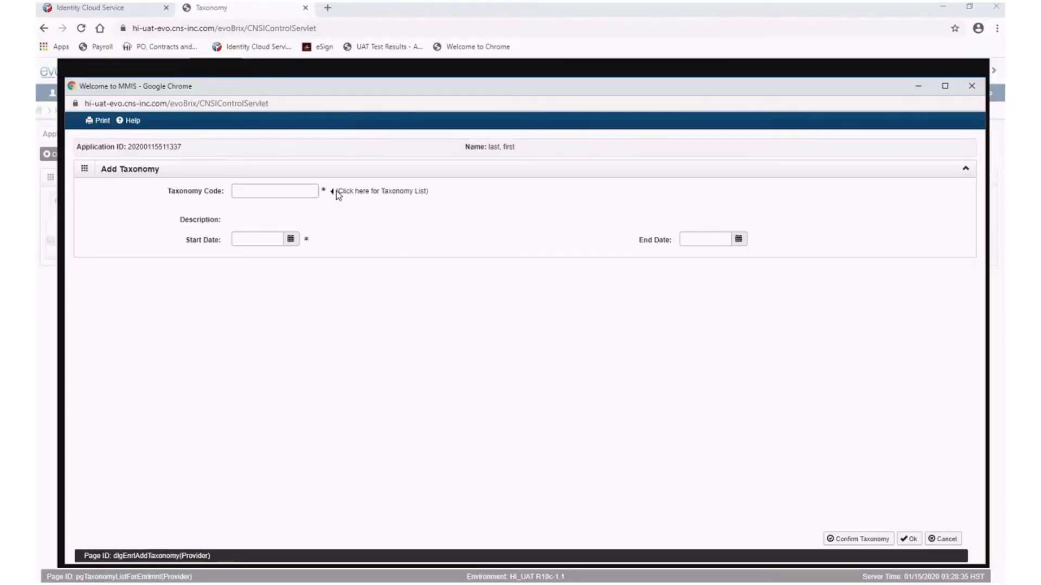
left_click(336, 191)
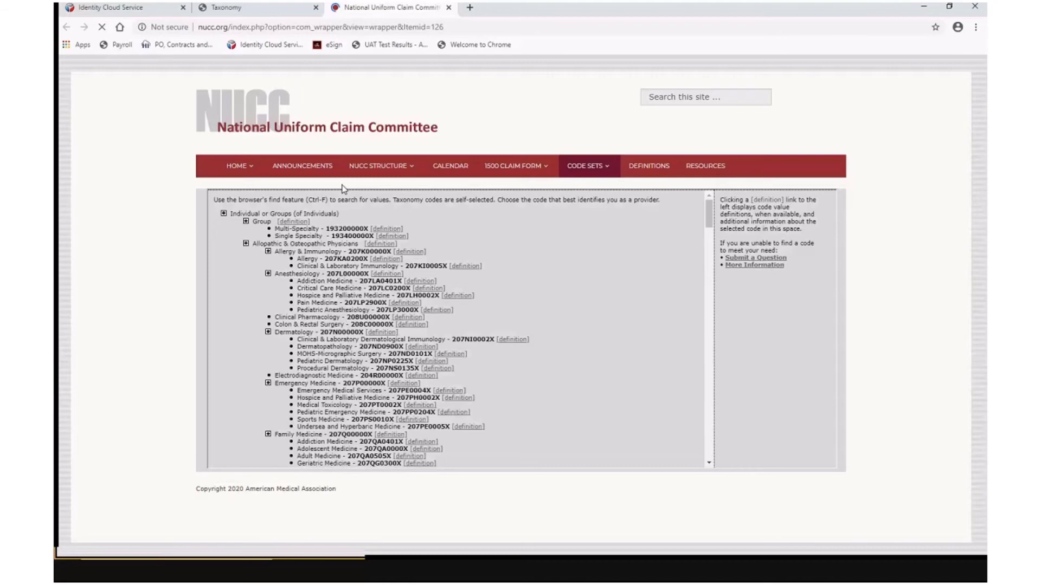
Search 'general' in the NUCC list, copy code 208D00000X, and close the list
key("ctrl+f")
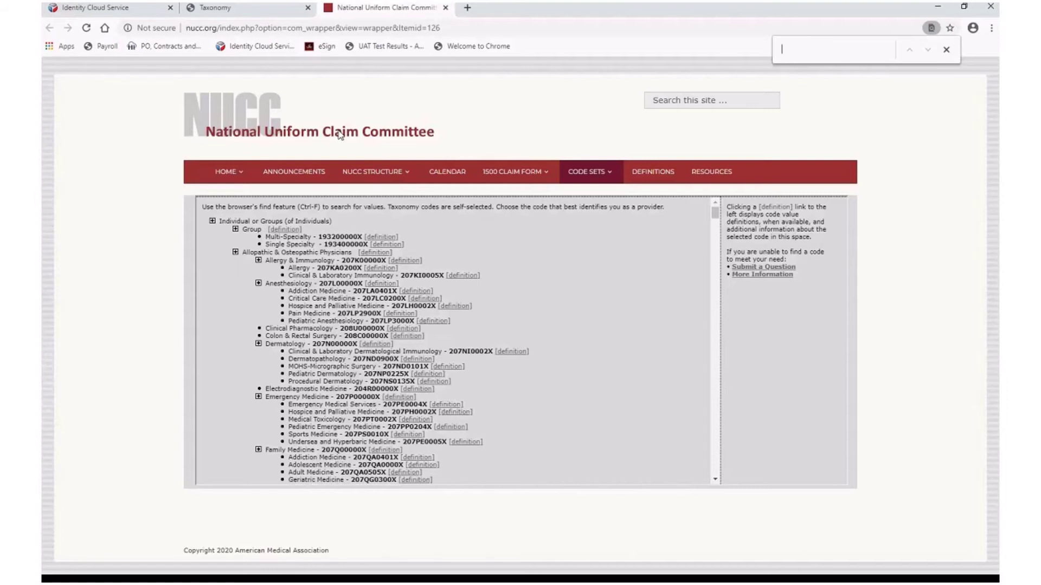
type("gen")
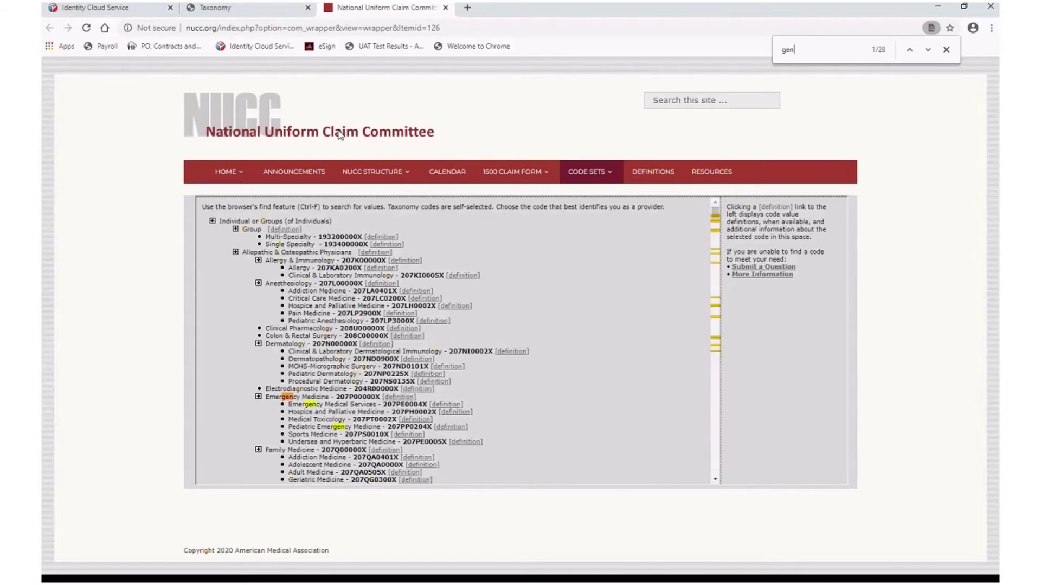
type("eral")
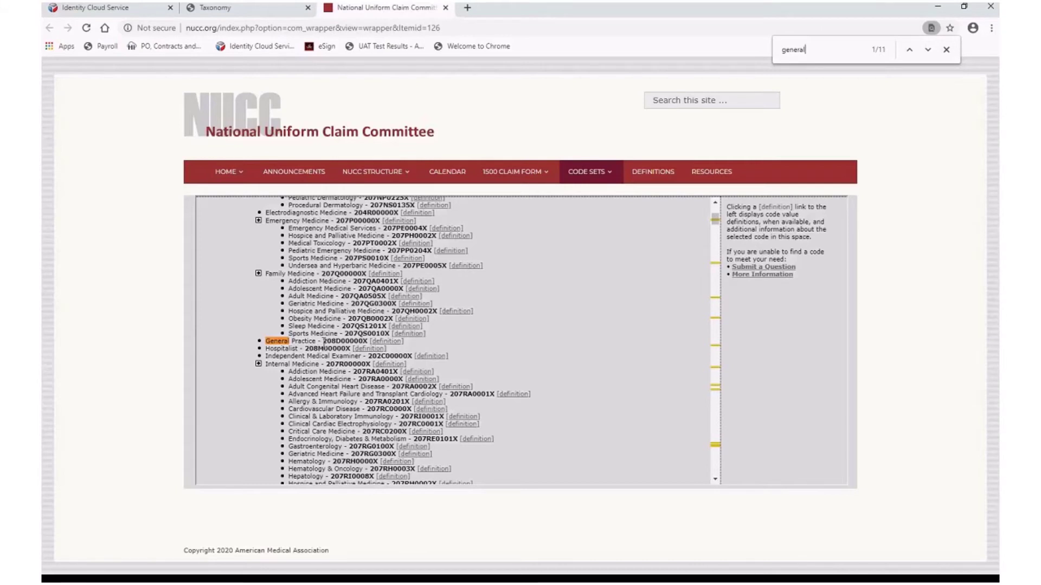
left_click_drag(324, 342, 367, 341)
right_click(362, 340)
left_click(380, 347)
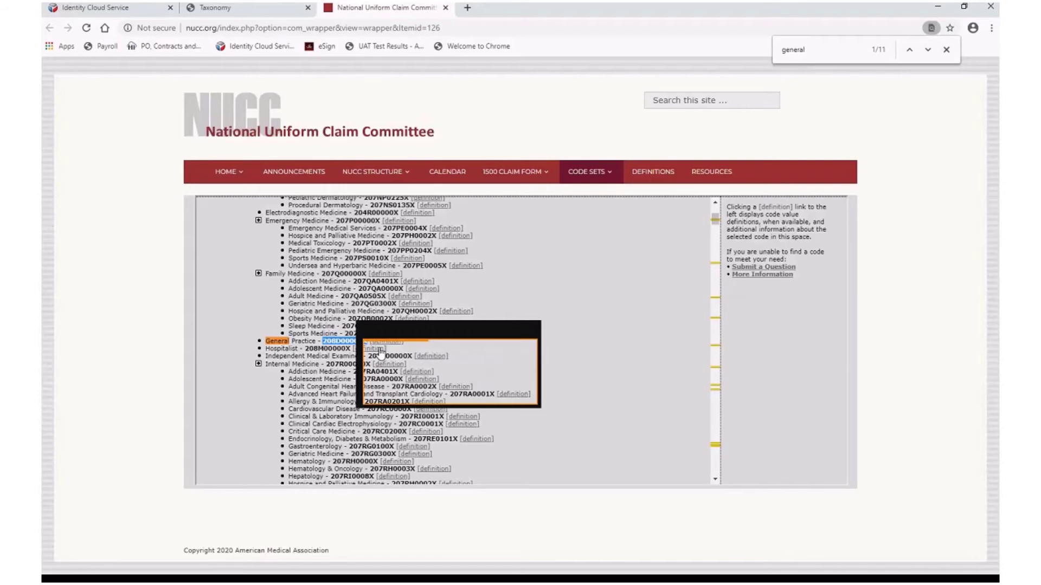
left_click(445, 8)
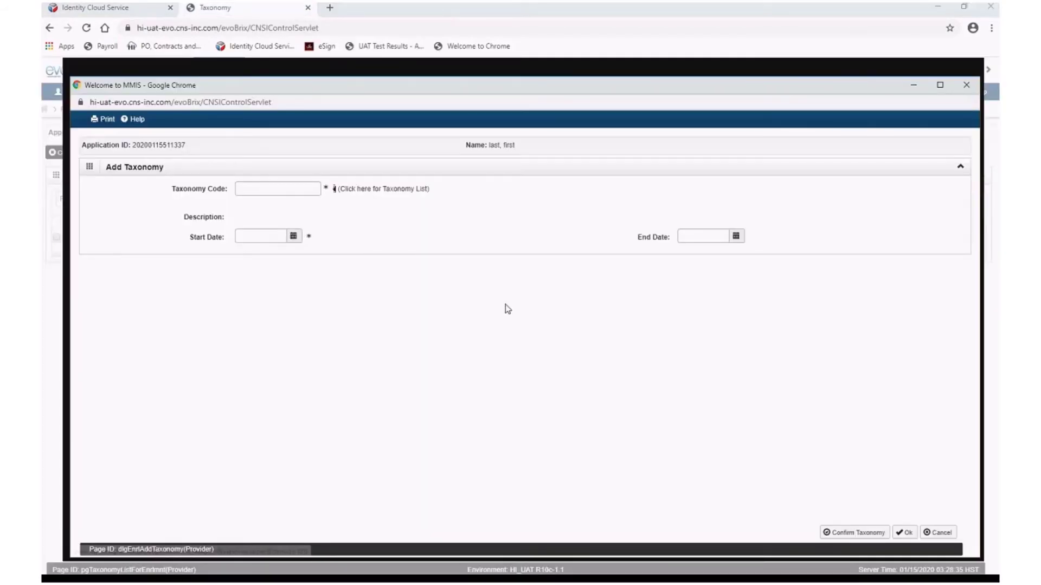
Paste 208D00000X as the taxonomy code with start date 01/15/2020, then confirm and save it
right_click(241, 187)
left_click(290, 280)
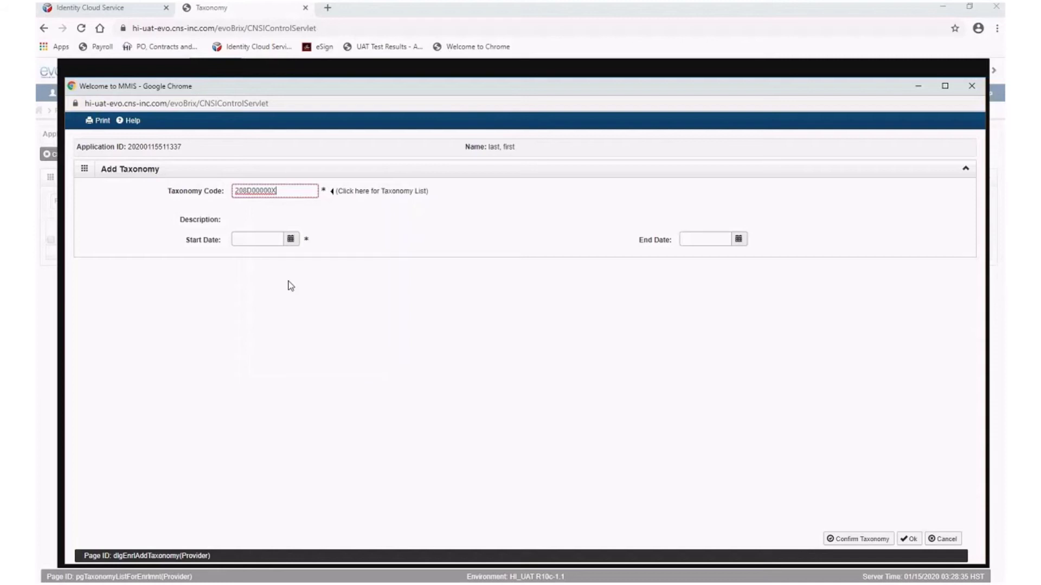
left_click(292, 240)
left_click(239, 325)
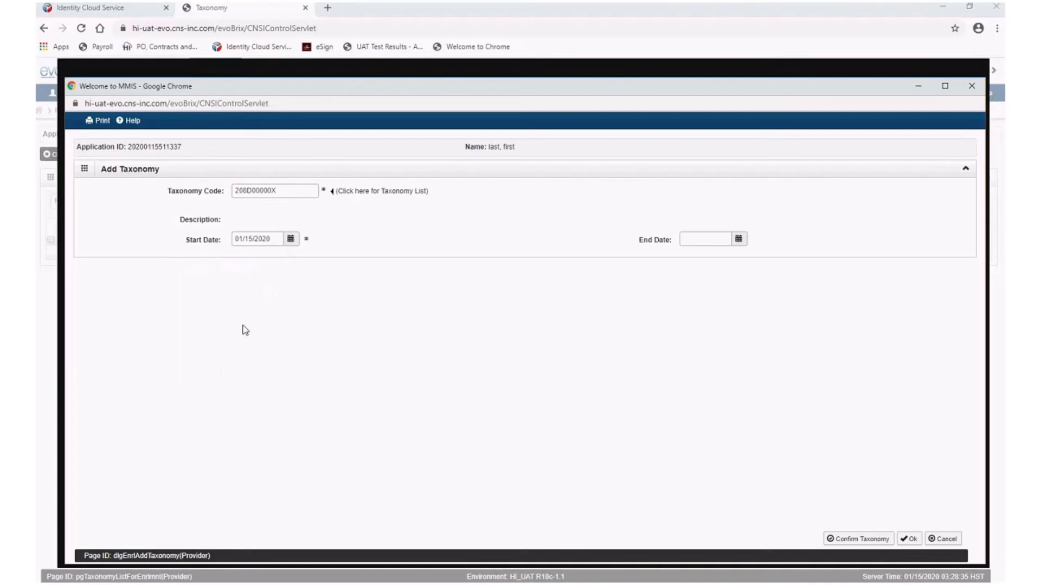
left_click(857, 540)
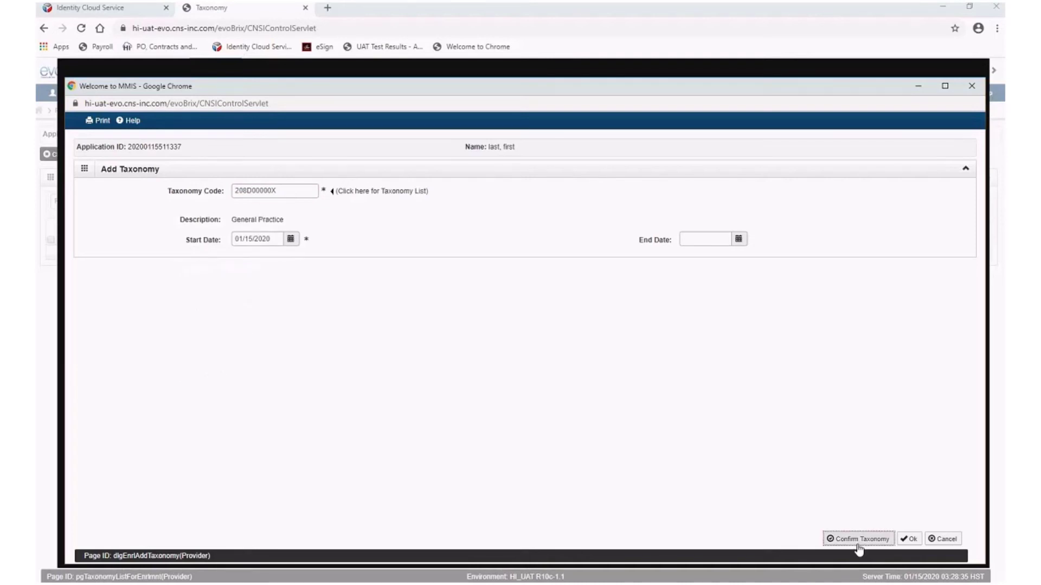
left_click(908, 542)
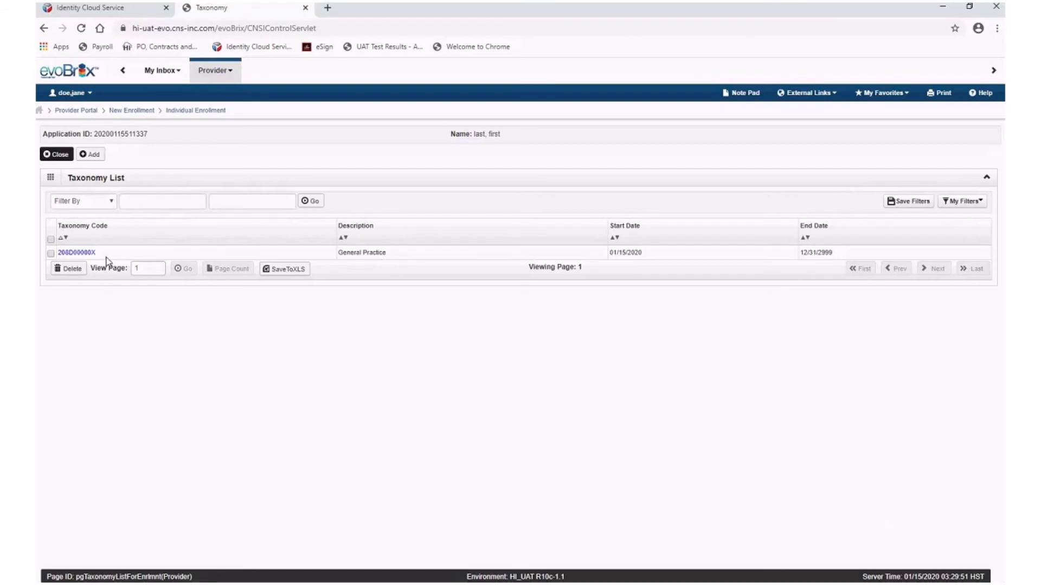
left_click(53, 157)
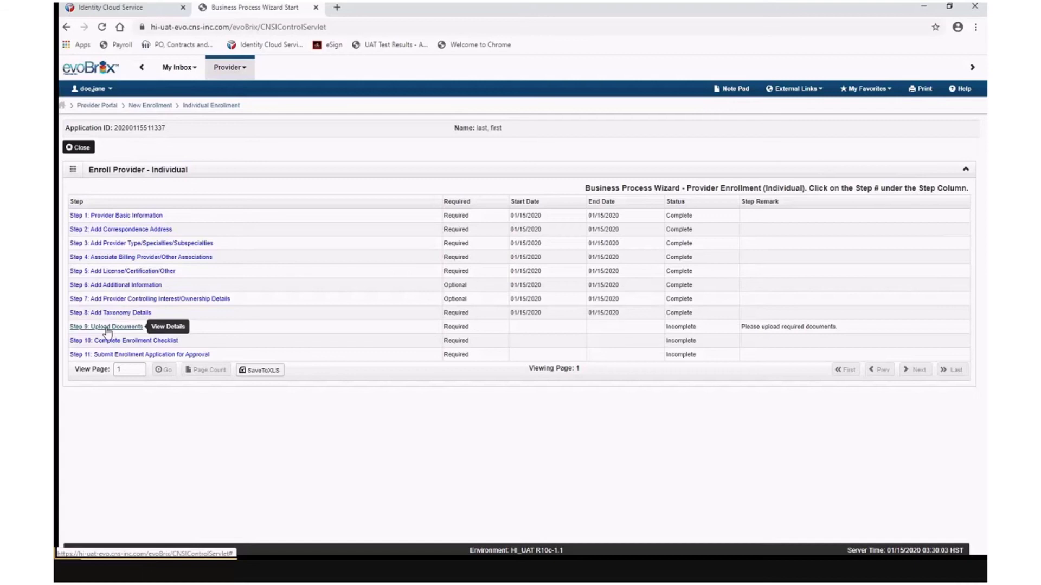
In Step 9, add a License document entry for the Drug Enforcement Agency
left_click(107, 329)
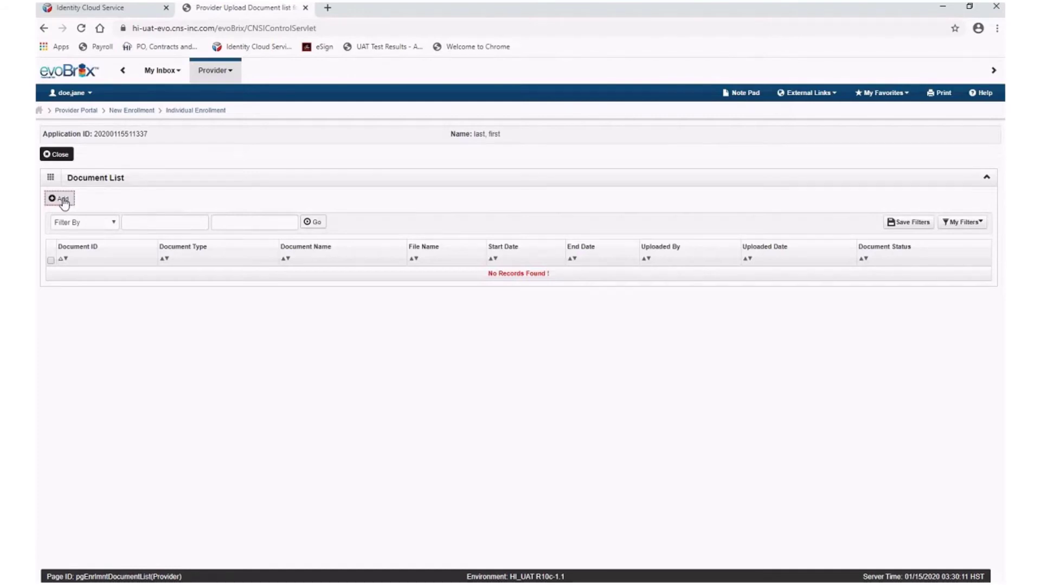
left_click(64, 202)
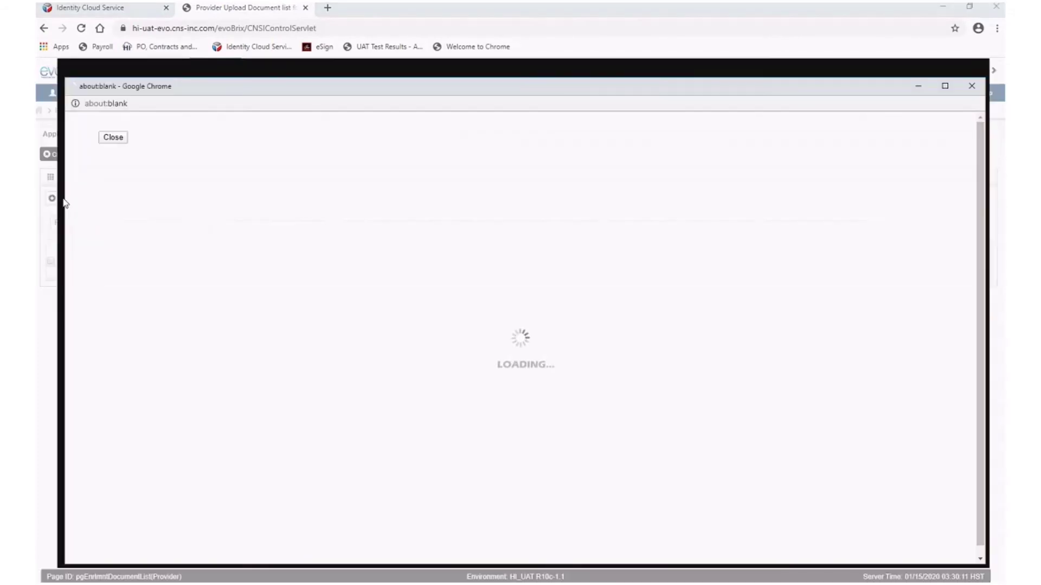
left_click(384, 191)
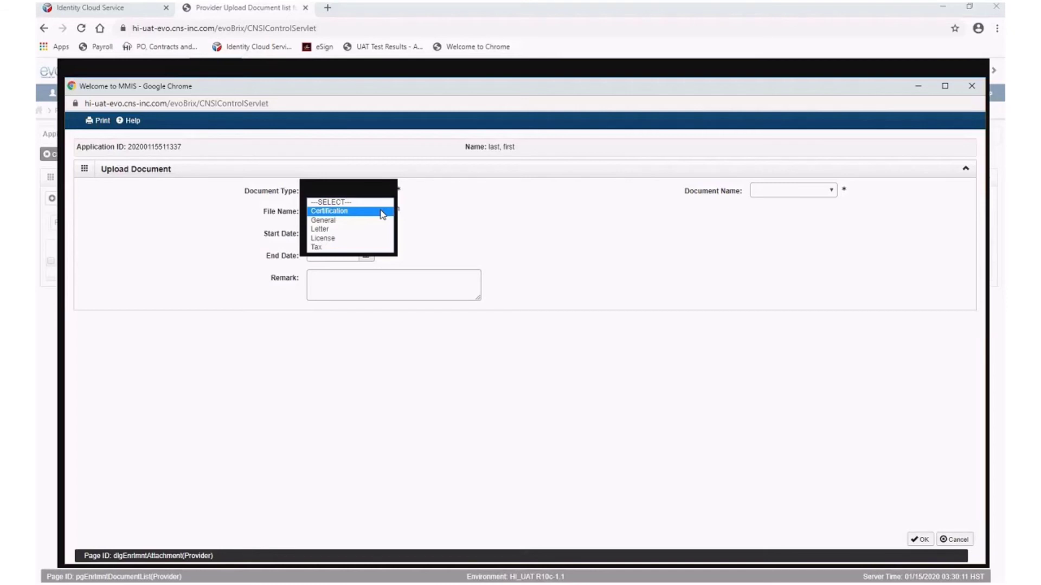
left_click(383, 214)
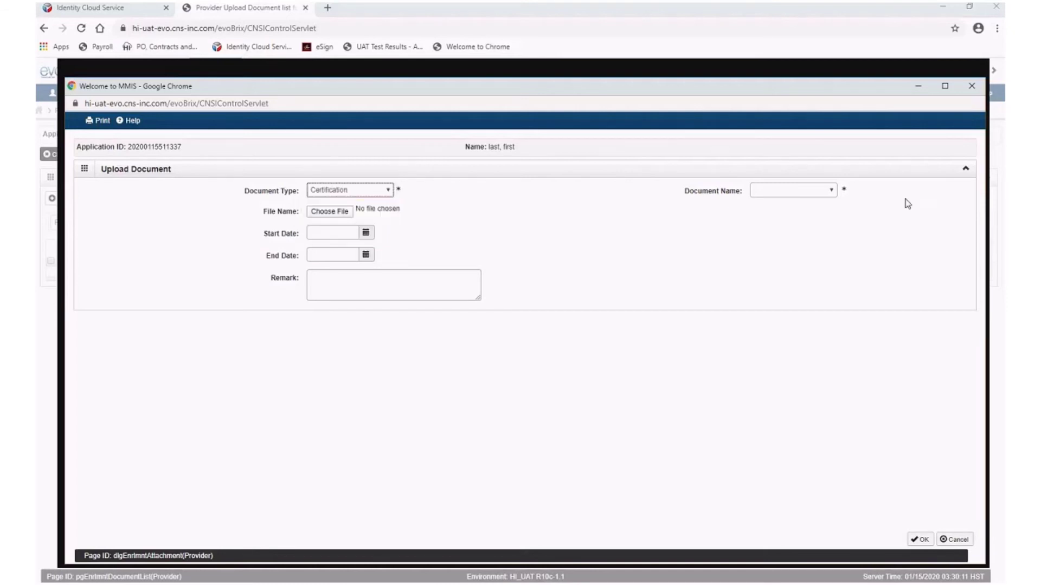
left_click(824, 196)
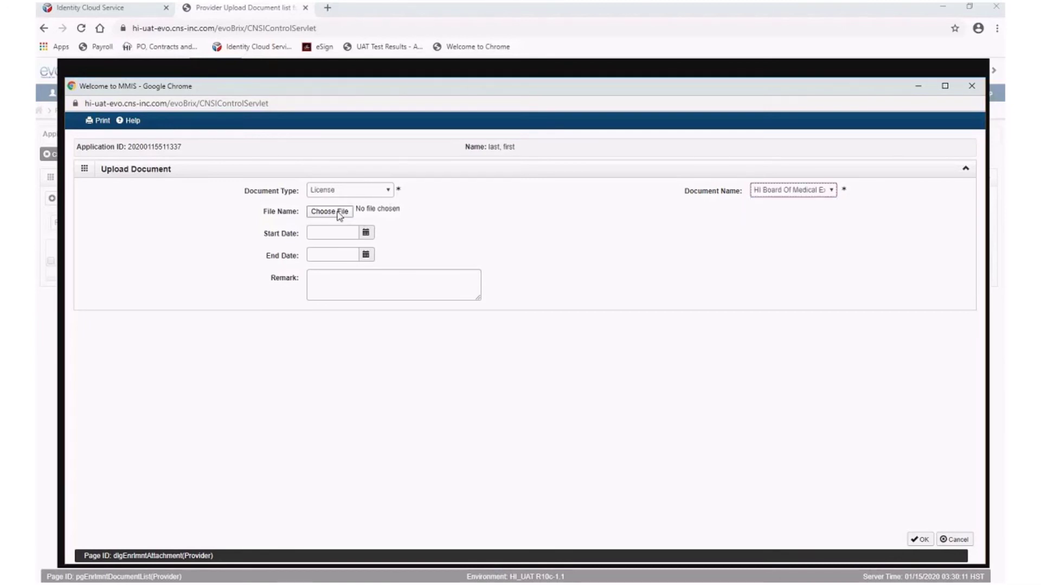
Attach TEST Document.docx from the home drive, save the upload, and return to the wizard
left_click(342, 212)
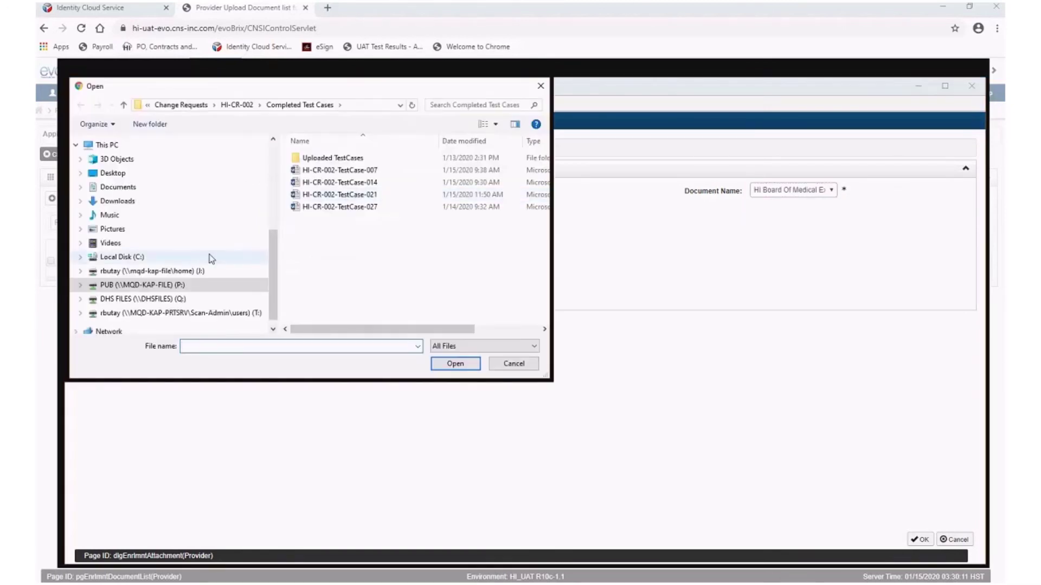
left_click(193, 272)
left_click(237, 348)
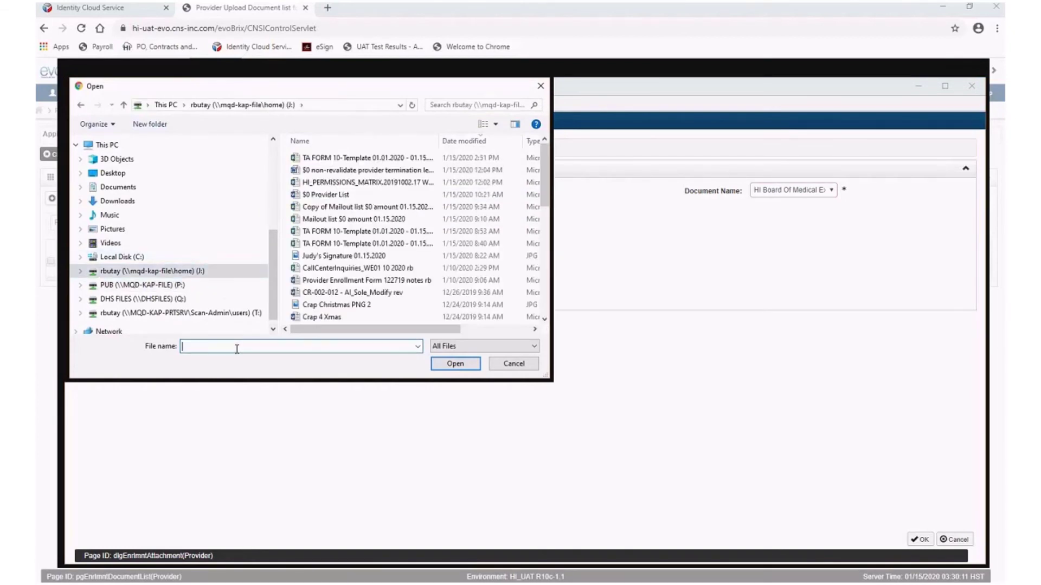
type("tes")
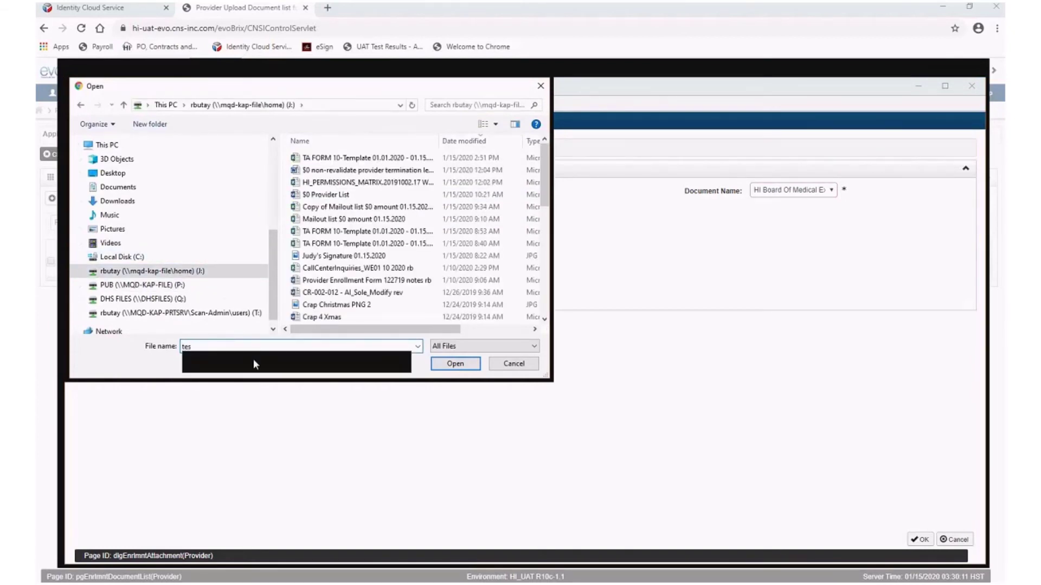
left_click(252, 359)
left_click(449, 365)
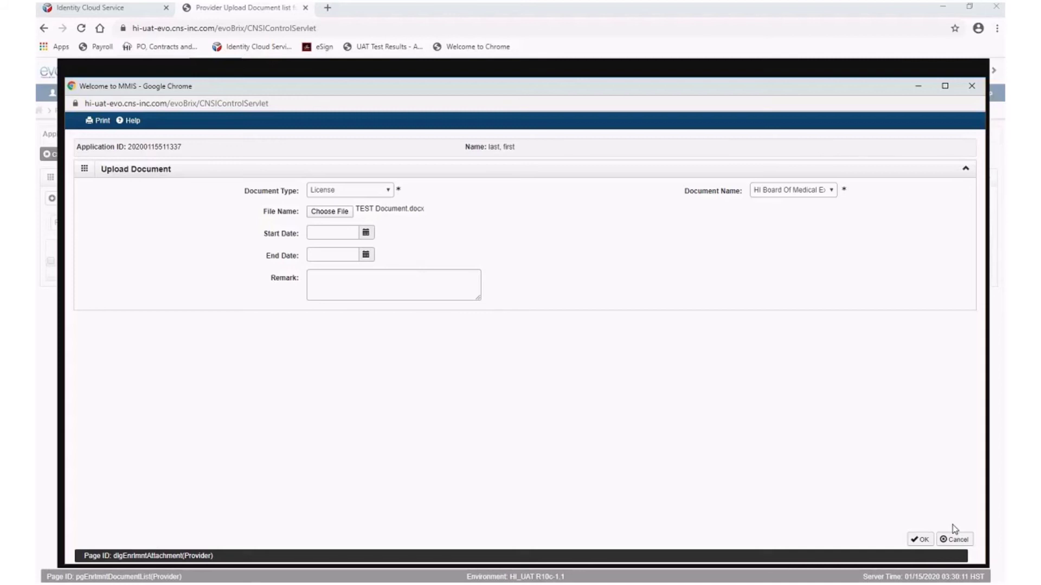
left_click(920, 539)
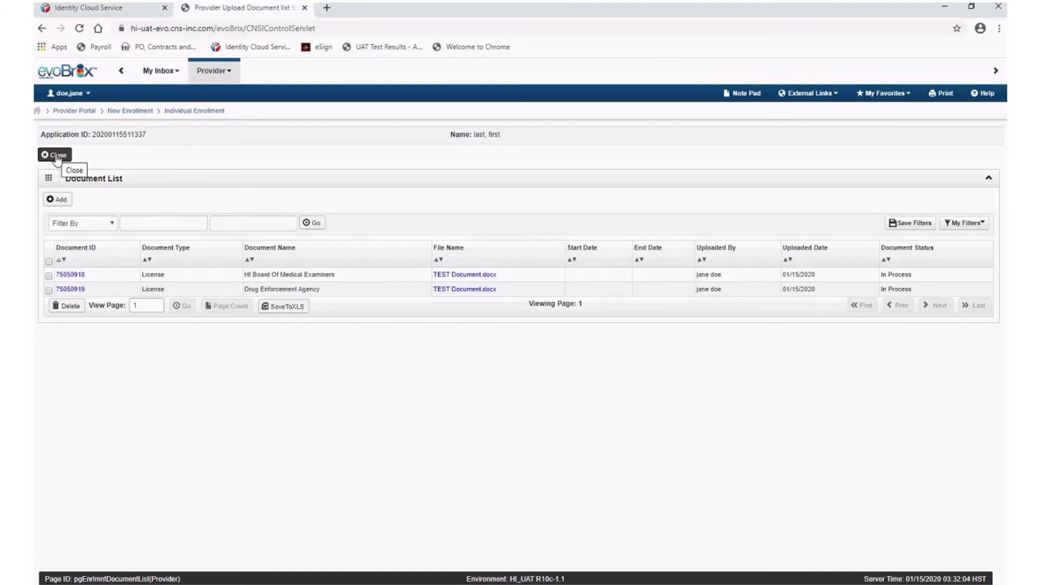
left_click(57, 155)
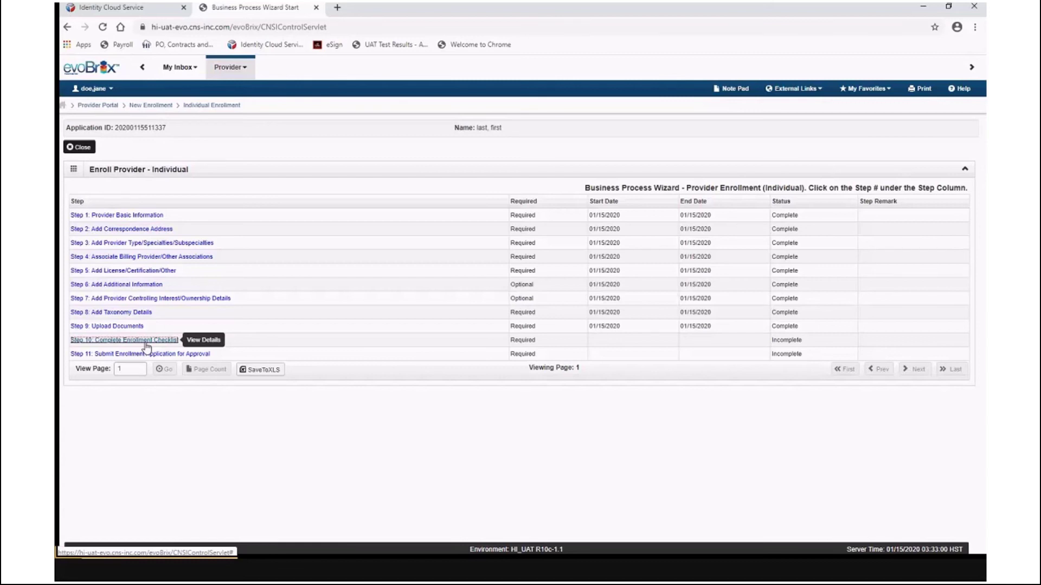
Open the Step 10 enrollment checklist and answer No to questions one through seven
left_click(146, 342)
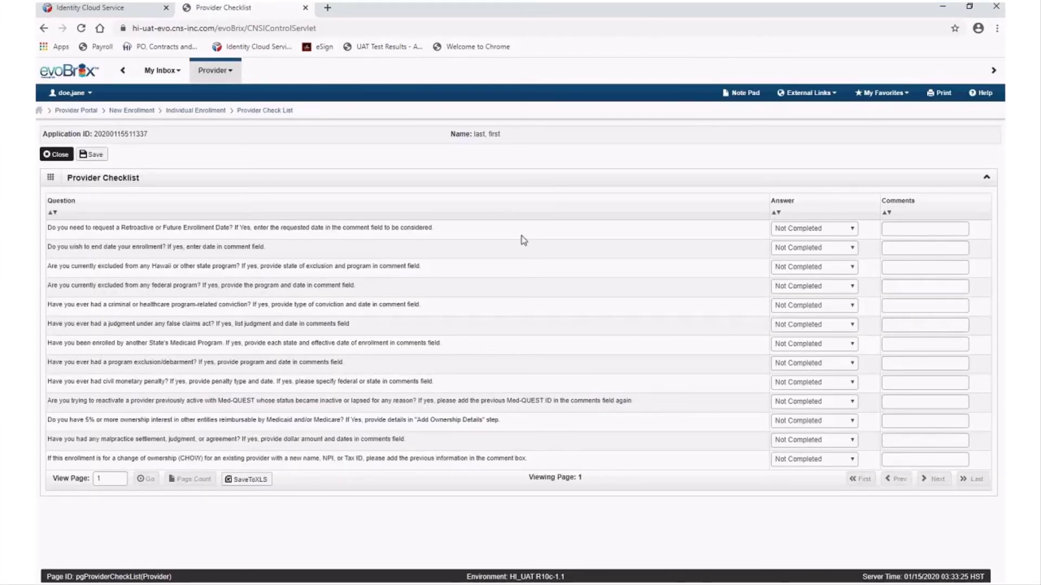
left_click(842, 230)
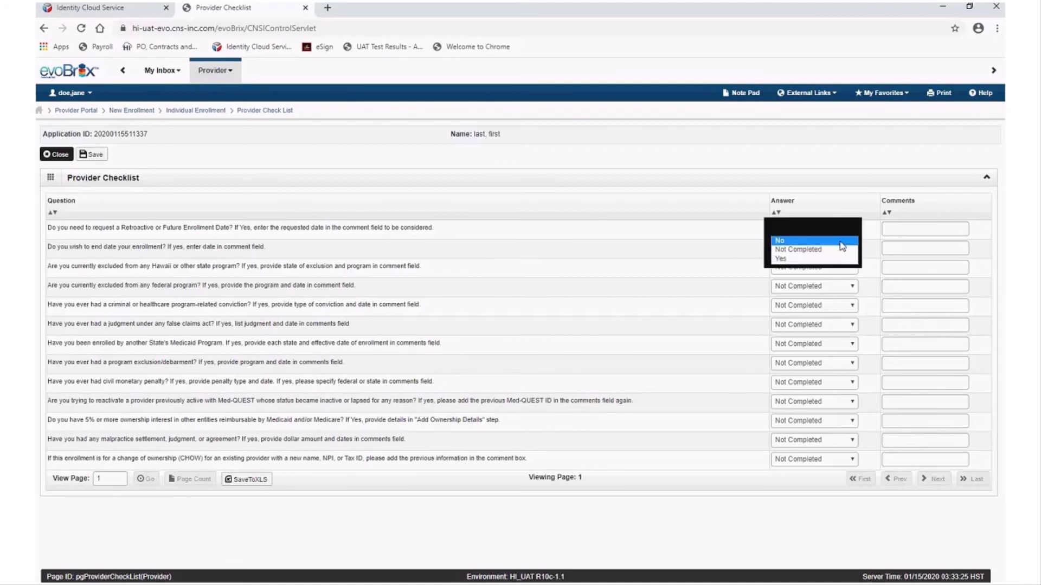
left_click(842, 246)
left_click(833, 249)
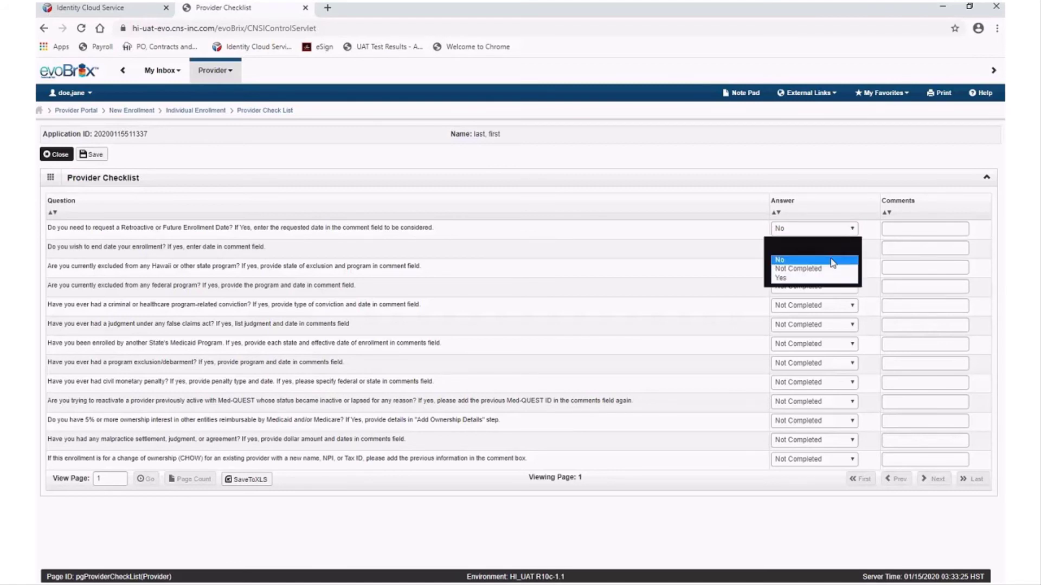
left_click(832, 260)
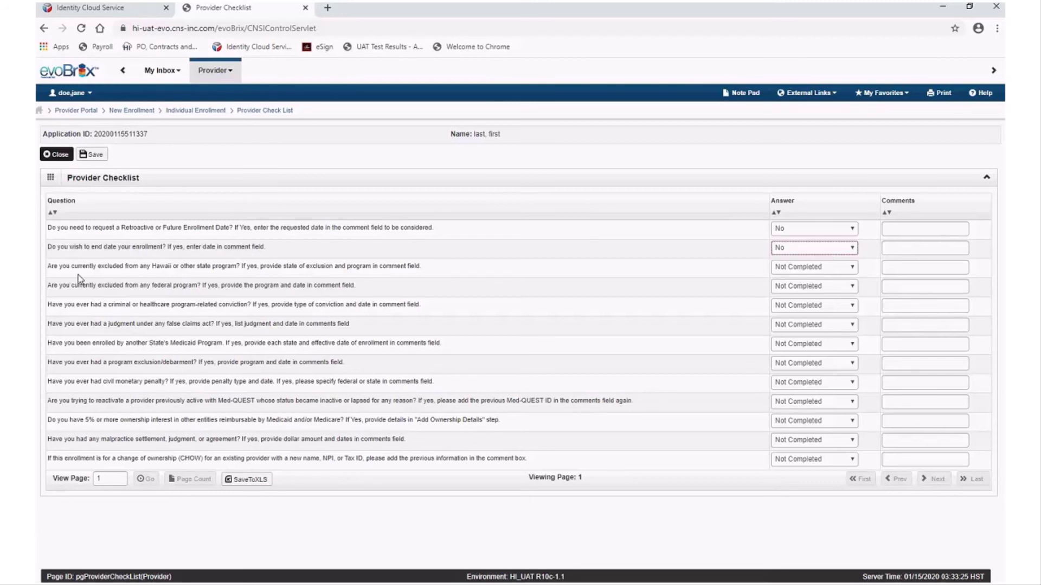
left_click(811, 267)
left_click(812, 279)
left_click(812, 286)
left_click(812, 299)
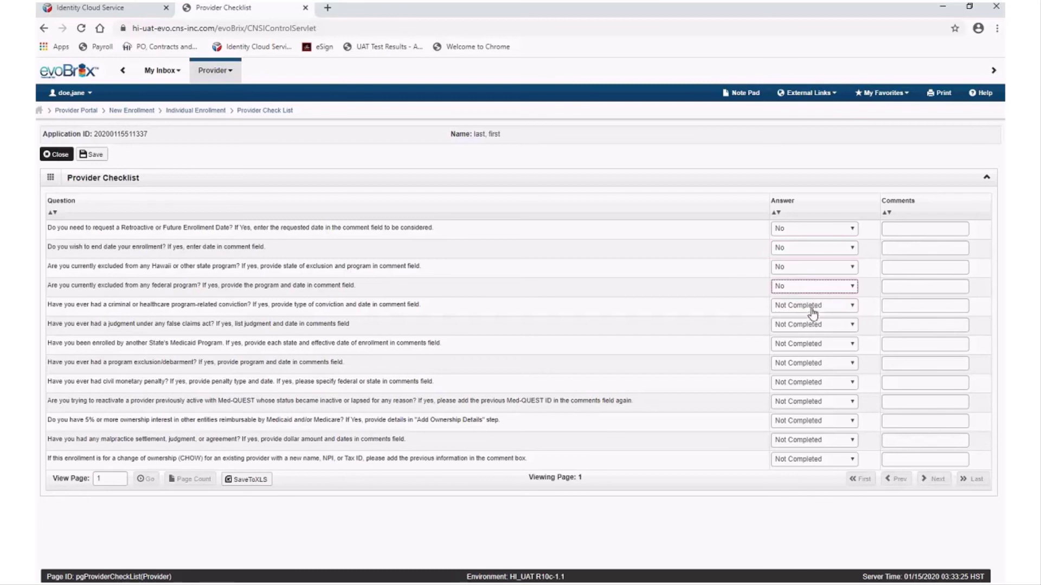
left_click(811, 306)
left_click(811, 318)
left_click(811, 324)
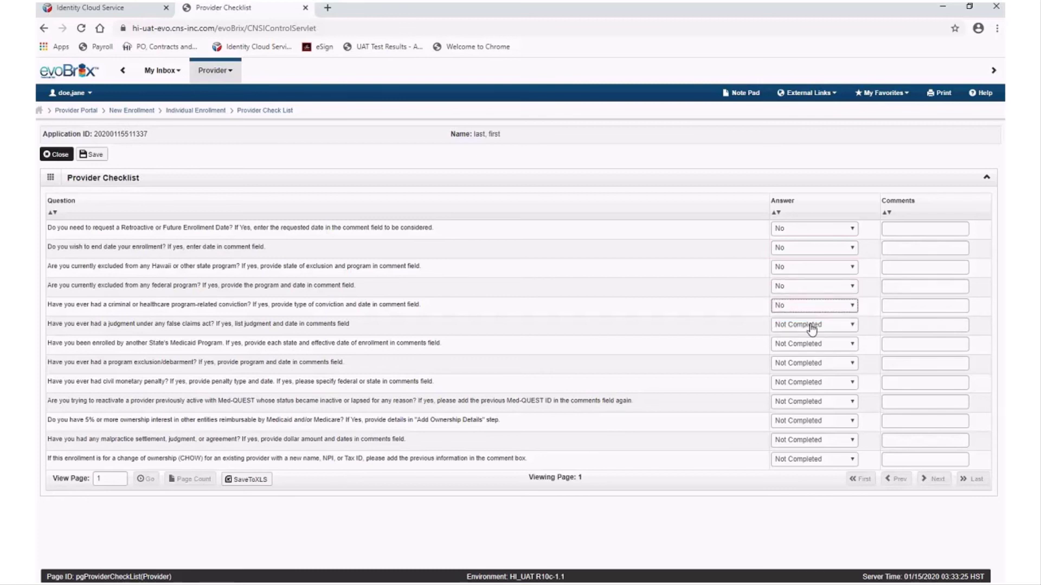
left_click(811, 332)
left_click(811, 344)
left_click(811, 352)
Answer No to questions eight through thirteen and save the checklist
left_click(805, 363)
left_click(802, 375)
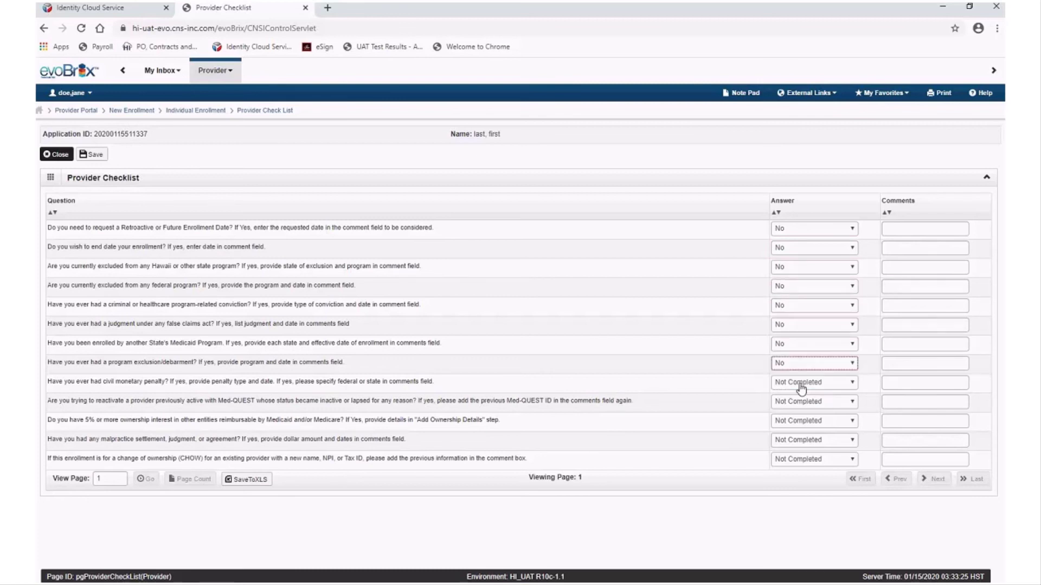
left_click(812, 382)
left_click(798, 394)
left_click(797, 402)
left_click(791, 413)
left_click(812, 421)
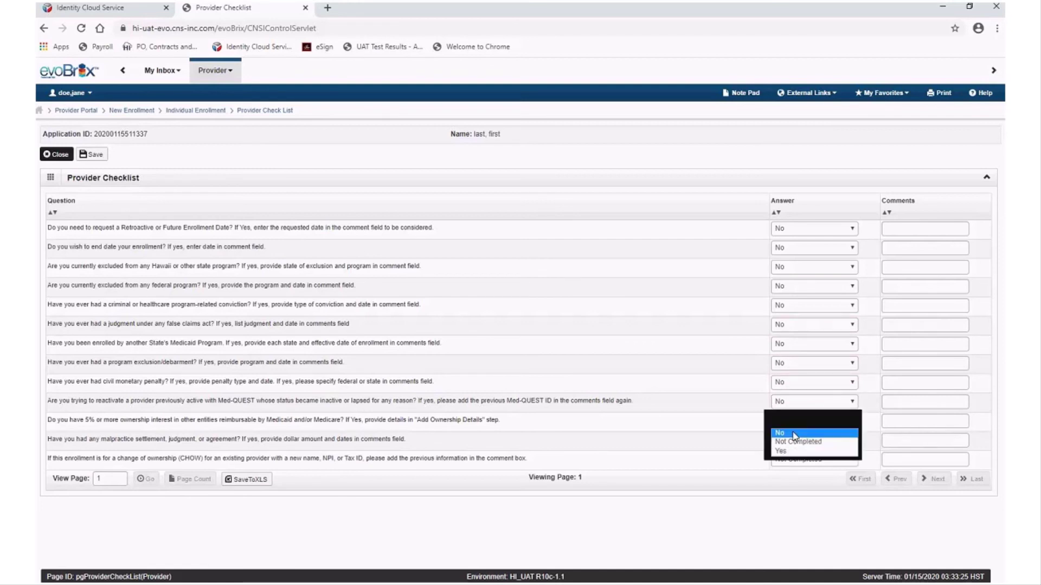
left_click(792, 432)
left_click(811, 439)
left_click(791, 451)
left_click(812, 460)
left_click(791, 471)
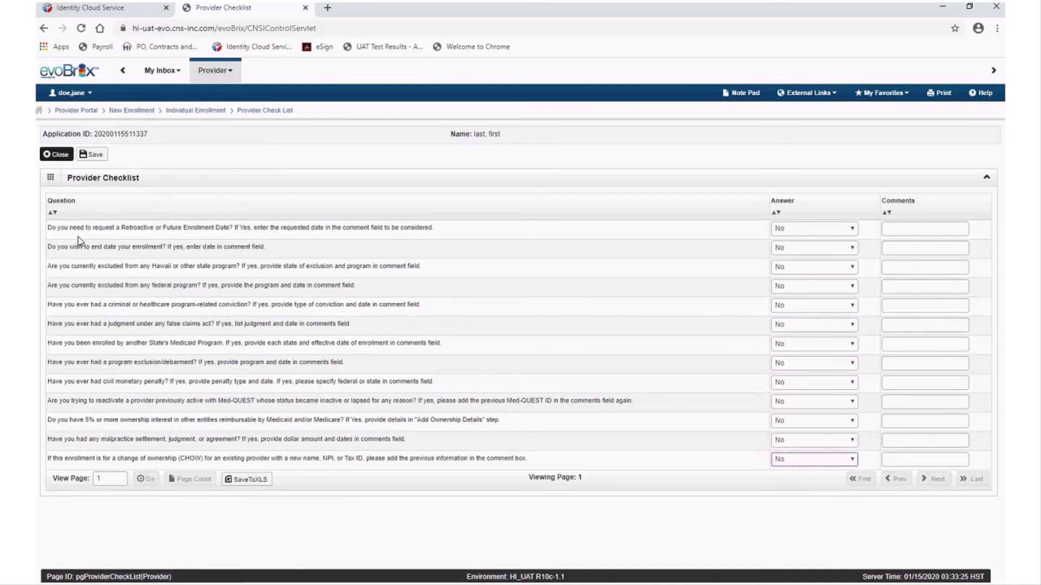
left_click(100, 158)
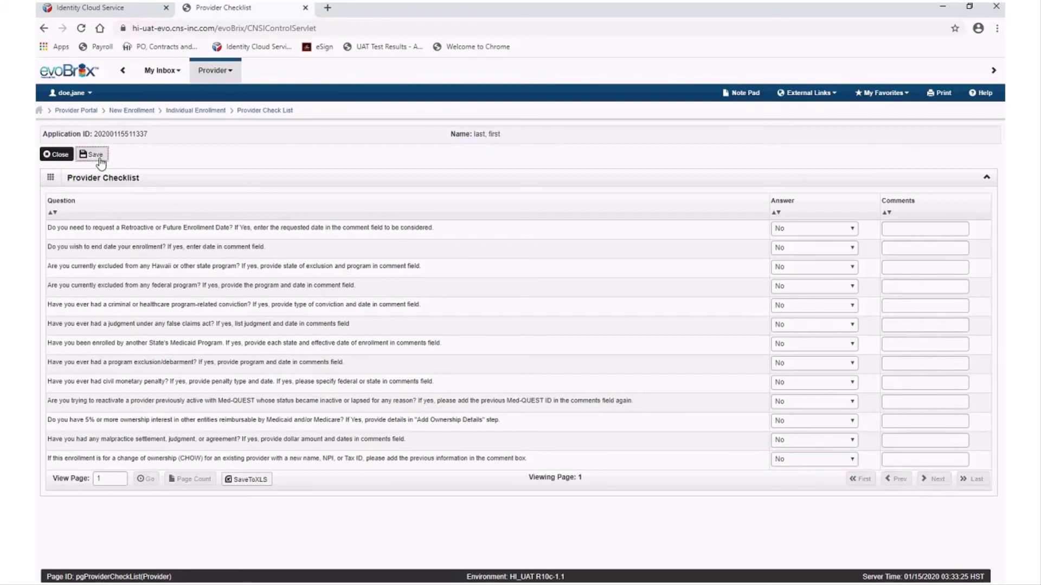
Go to Step 11, review the provider agreement terms, and submit the application for State review
left_click(66, 157)
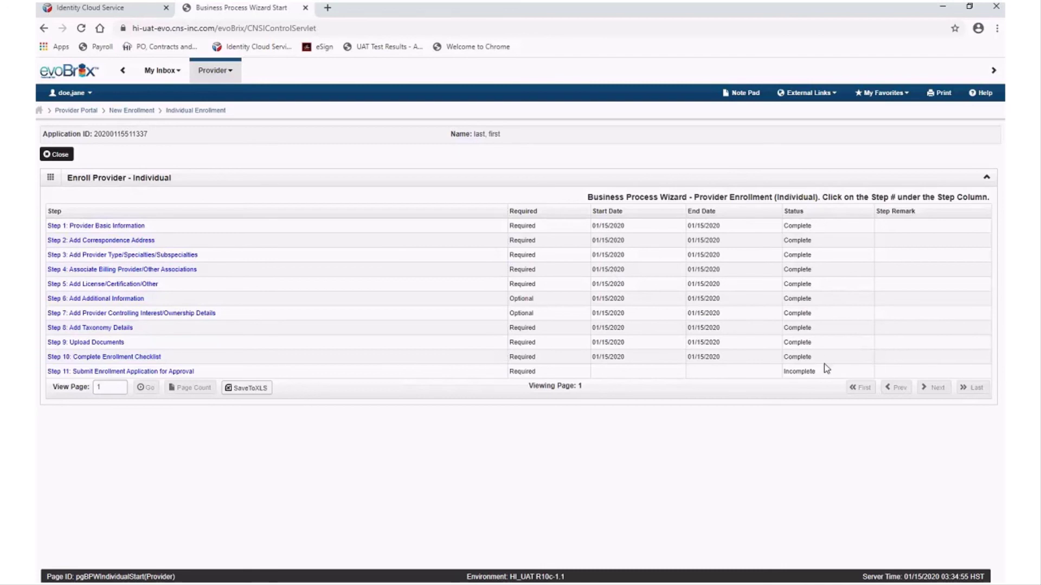
left_click(98, 355)
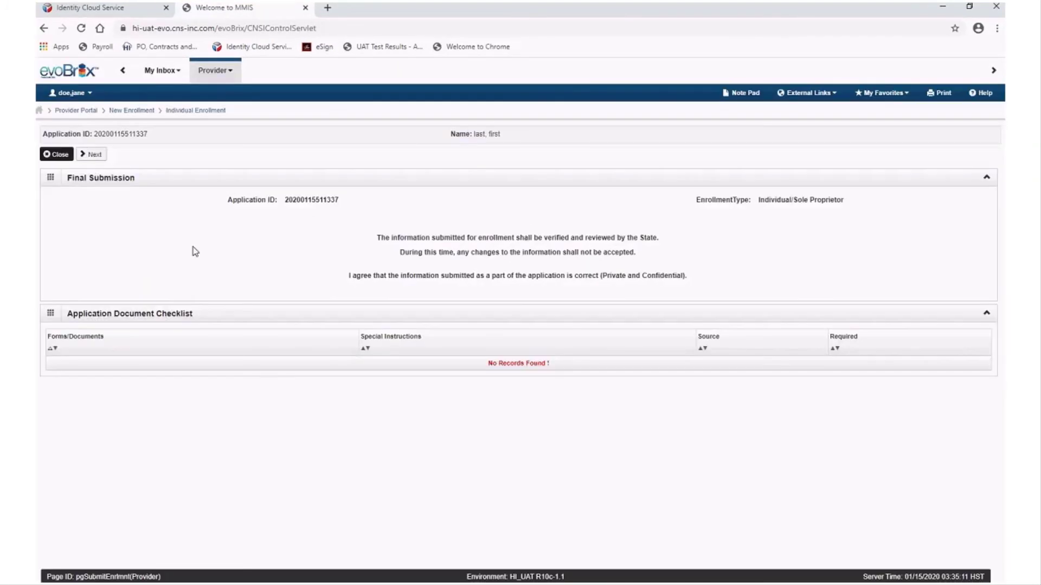
left_click(90, 156)
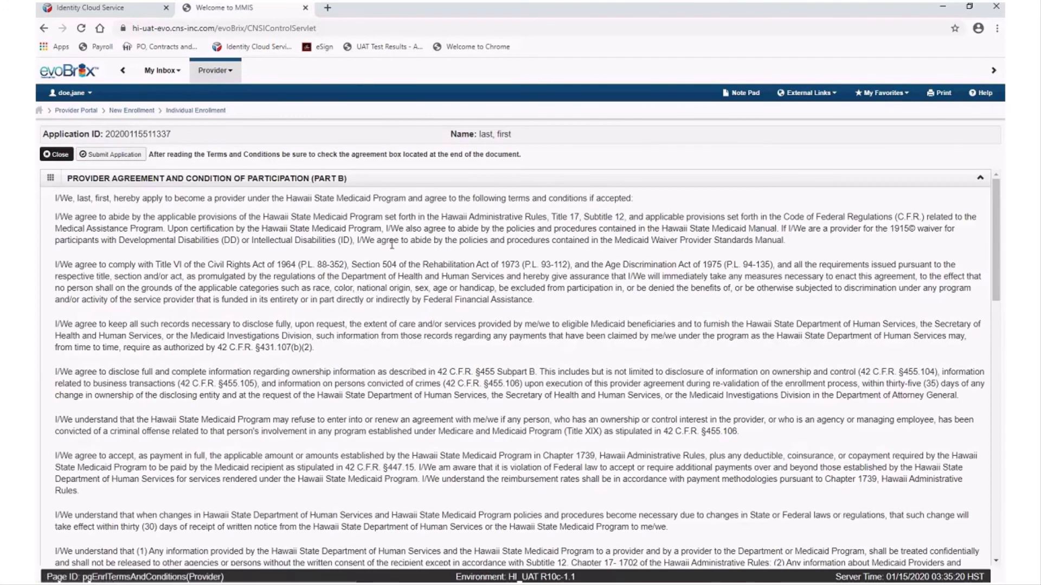
scroll(393, 249, "down", 20)
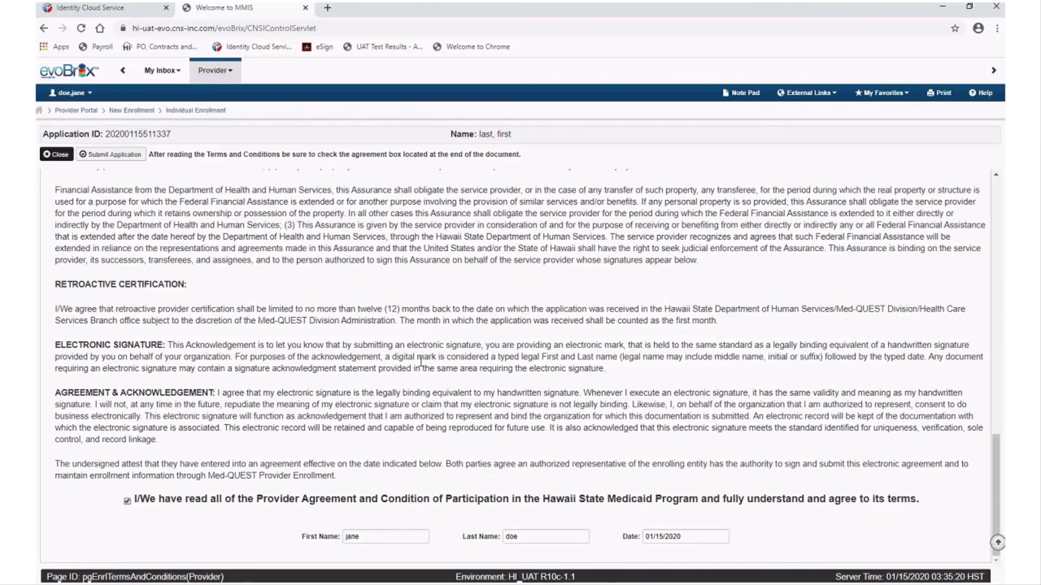
left_click(115, 155)
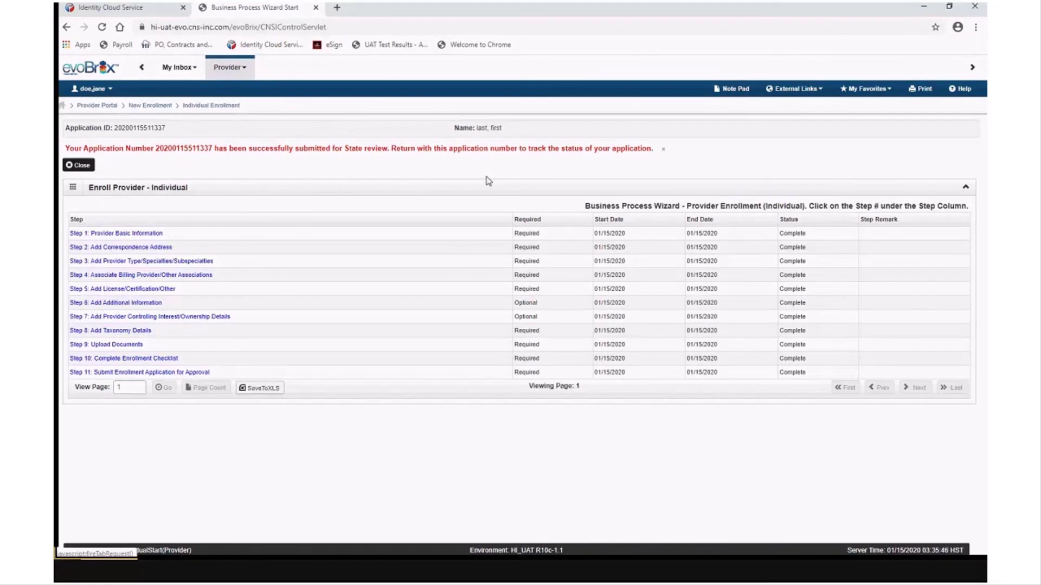
Look up the submitted application by its application ID under Provider > Track Application
left_click(242, 68)
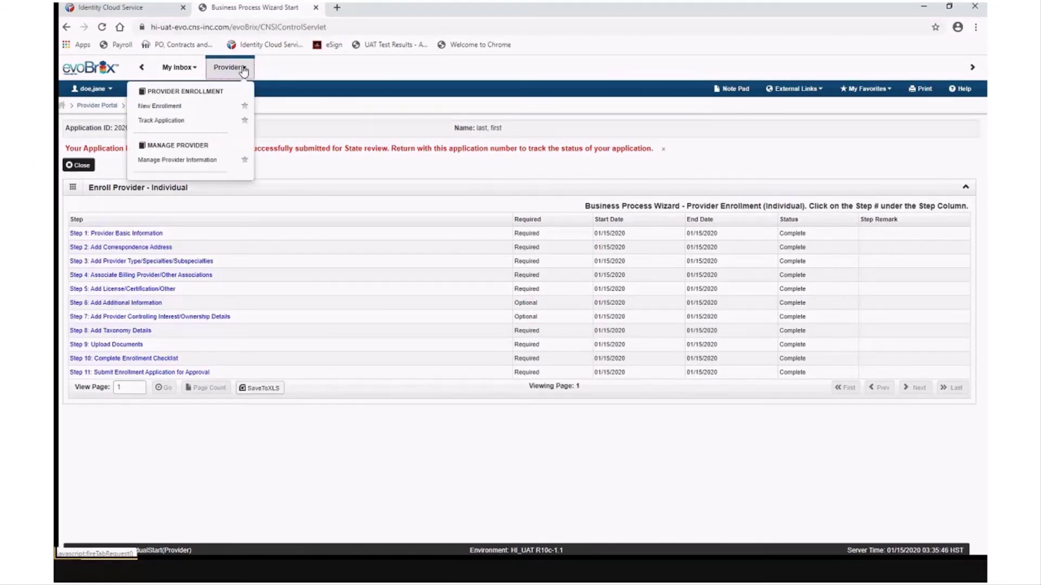
left_click(181, 121)
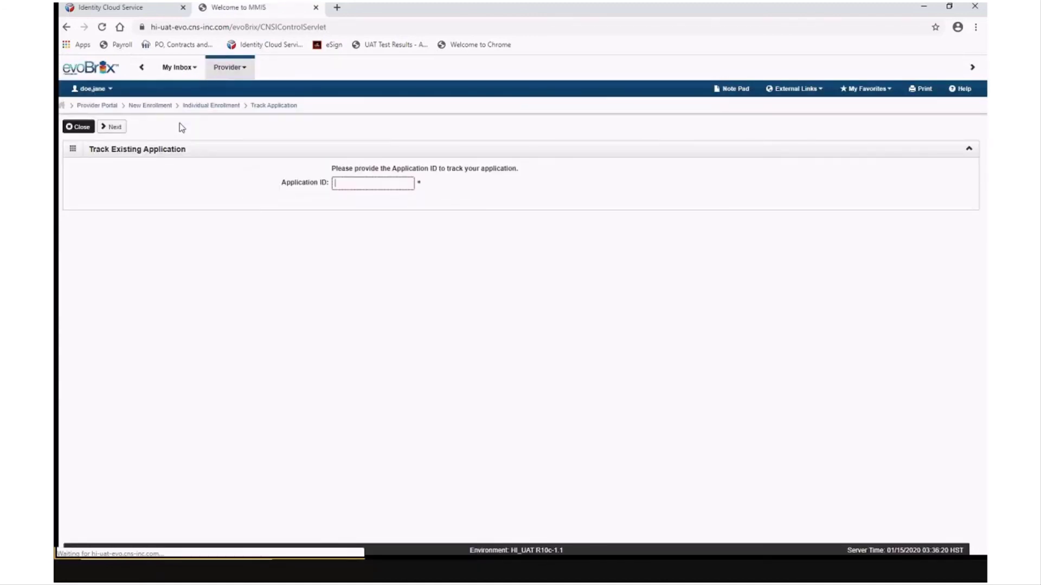
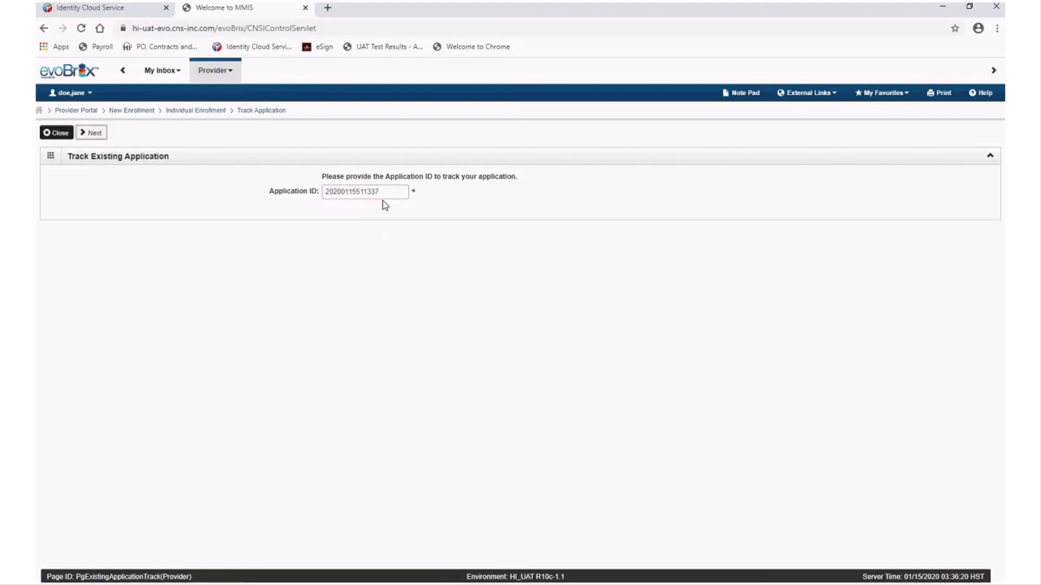
left_click(100, 138)
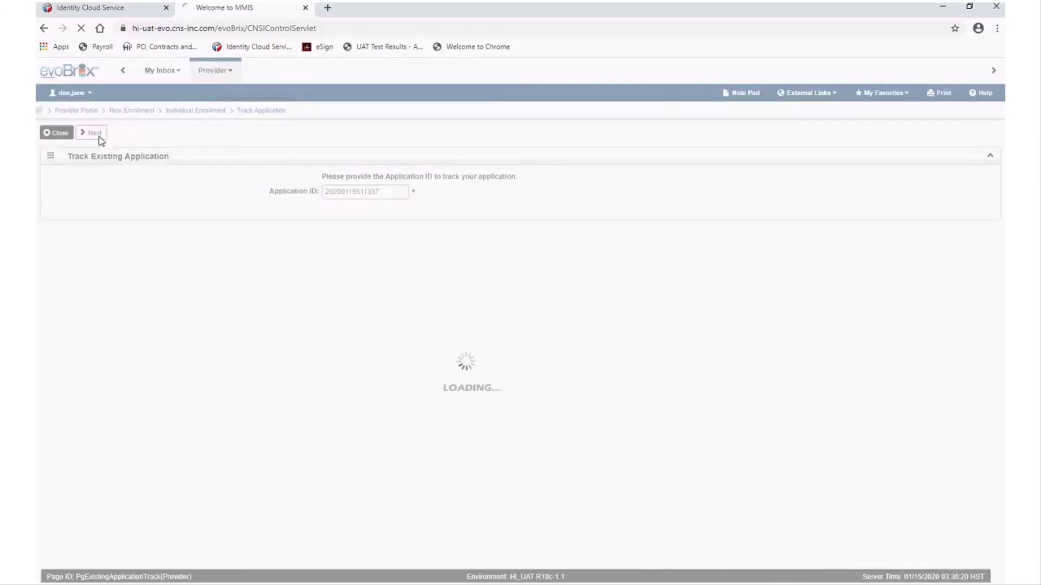